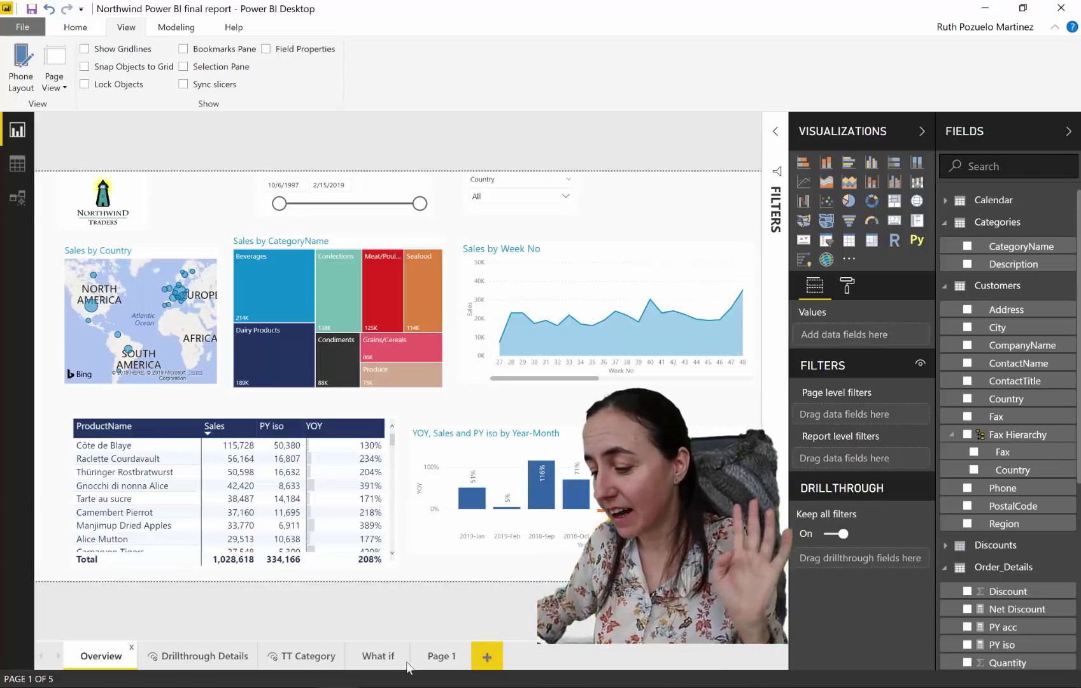
On Page 1, turn the CategoryName field into a slicer listing Beverages through Seafood.
{"action": "left_click", "coordinate": [443, 662]}
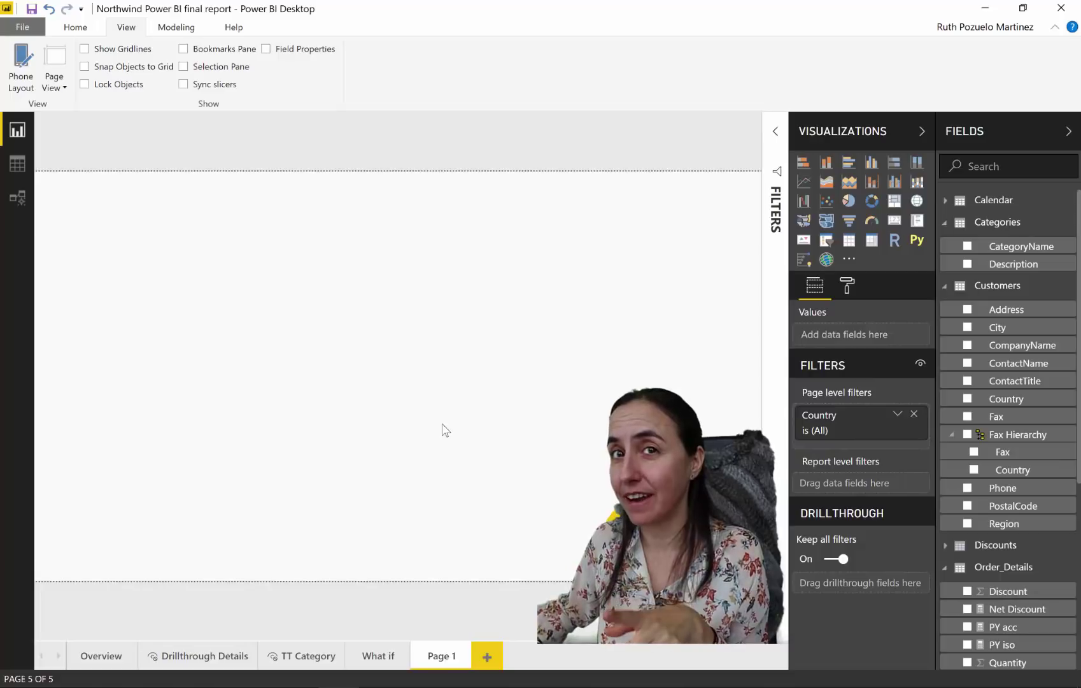
{"action": "left_click_drag", "start_coordinate": [1021, 247], "coordinate": [465, 300]}
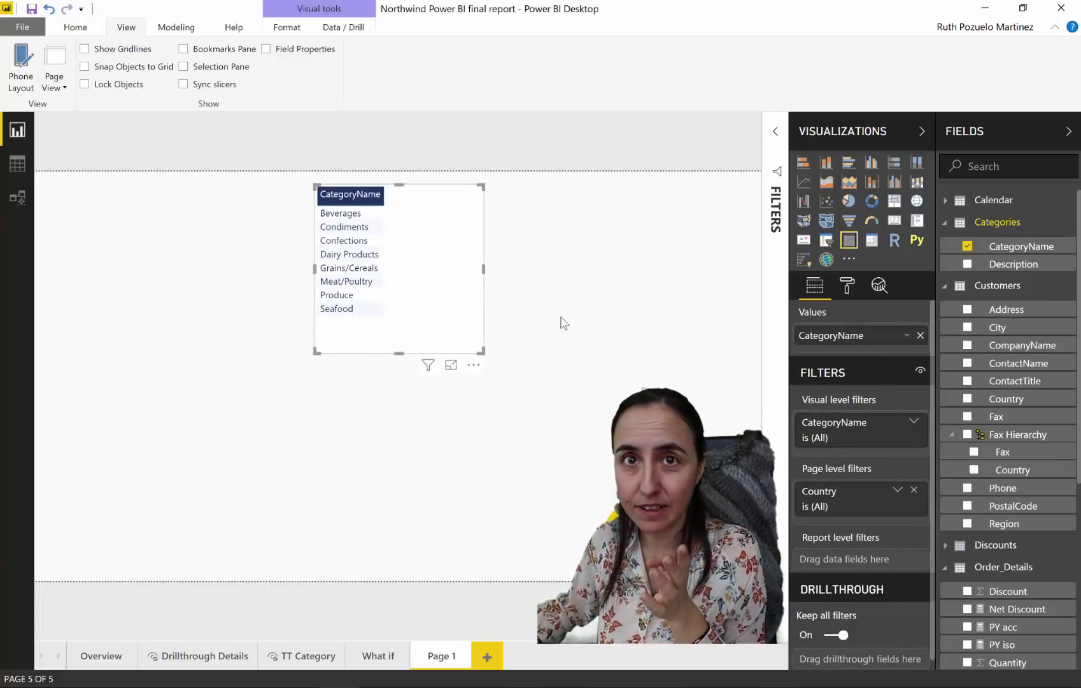
{"action": "left_click", "coordinate": [826, 241]}
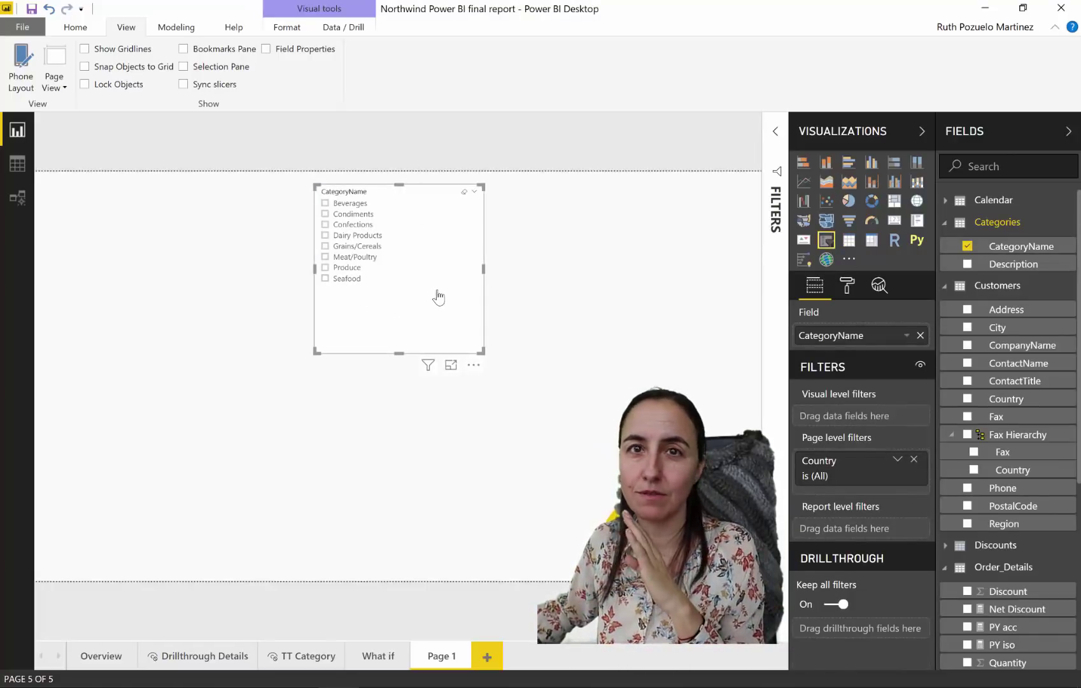
{"action": "left_click", "coordinate": [474, 192]}
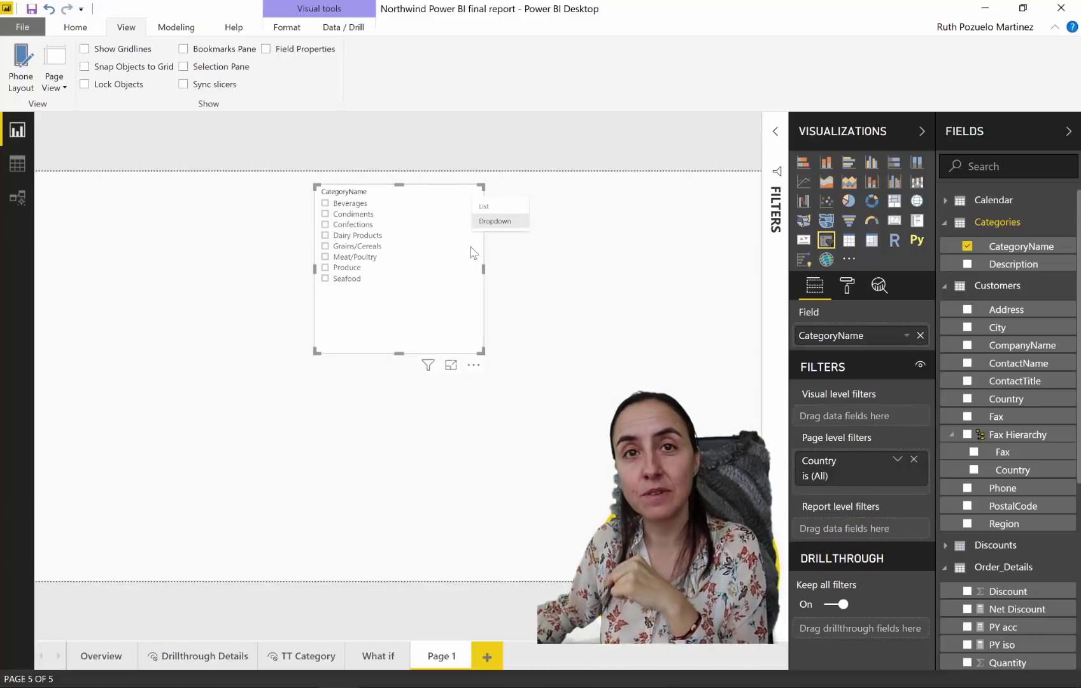
{"action": "left_click", "coordinate": [487, 312]}
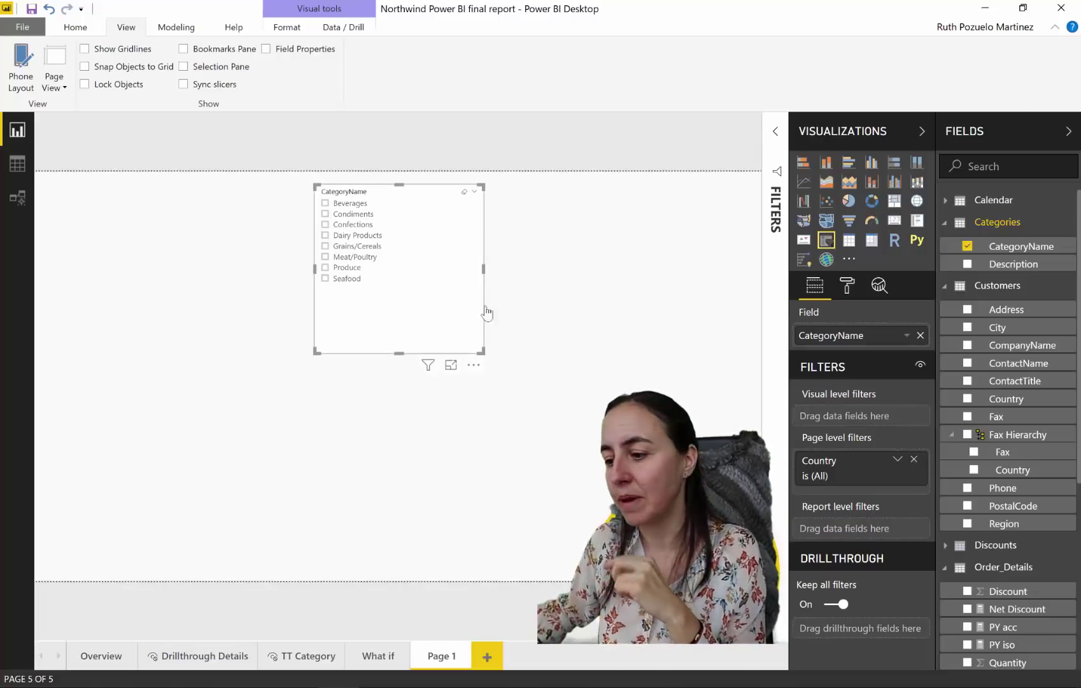
Toggle Single select in the slicer's Selection controls, leaving Condiments as the chosen category.
{"action": "left_click", "coordinate": [848, 286]}
{"action": "left_click", "coordinate": [841, 375]}
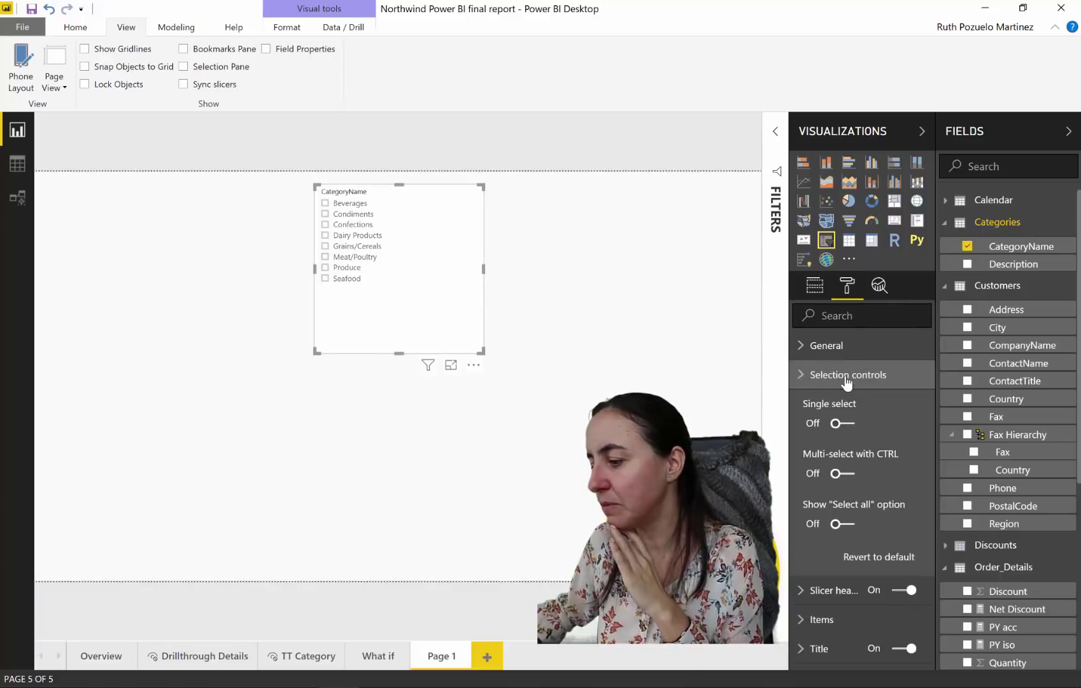
{"action": "left_click", "coordinate": [840, 424]}
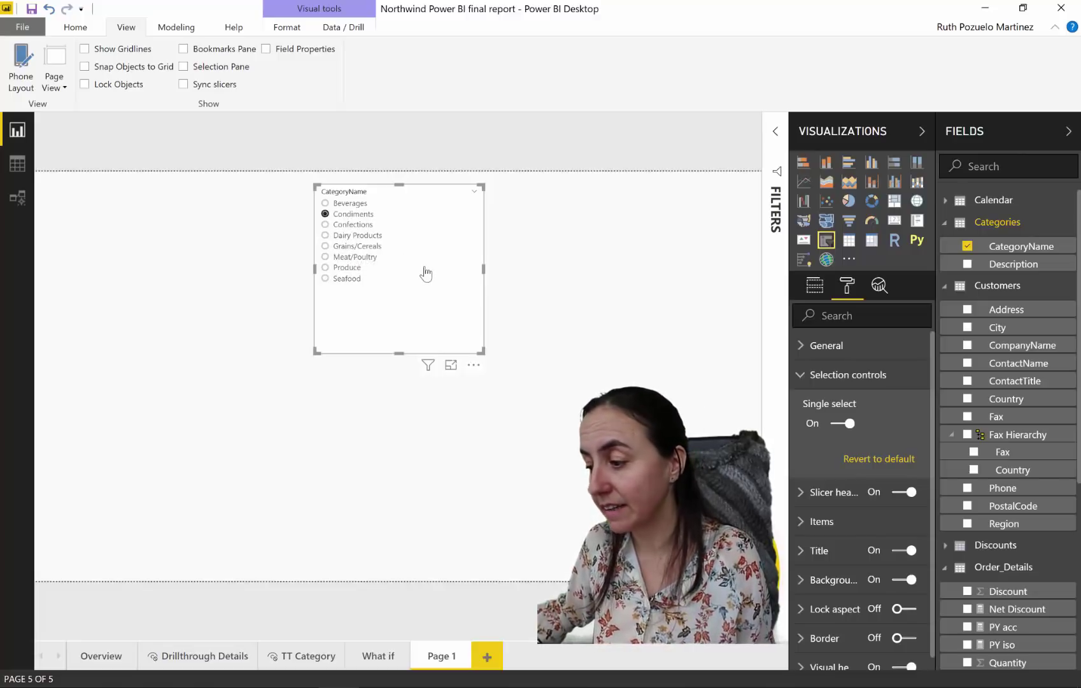
{"action": "left_click", "coordinate": [839, 425]}
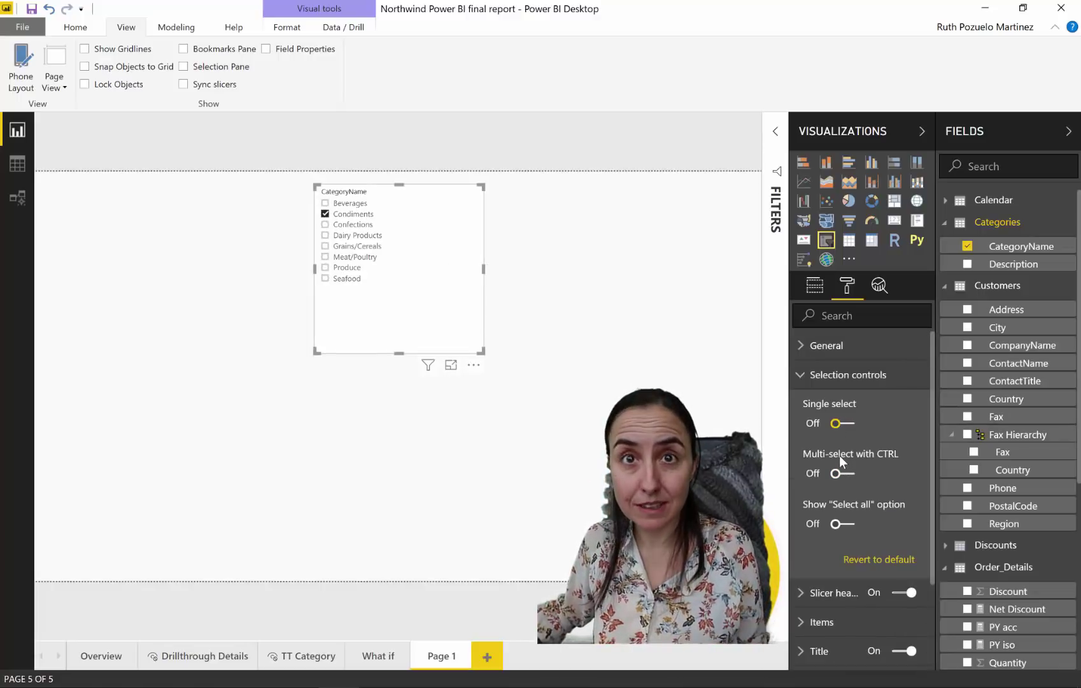
{"action": "mouse_move", "coordinate": [840, 455]}
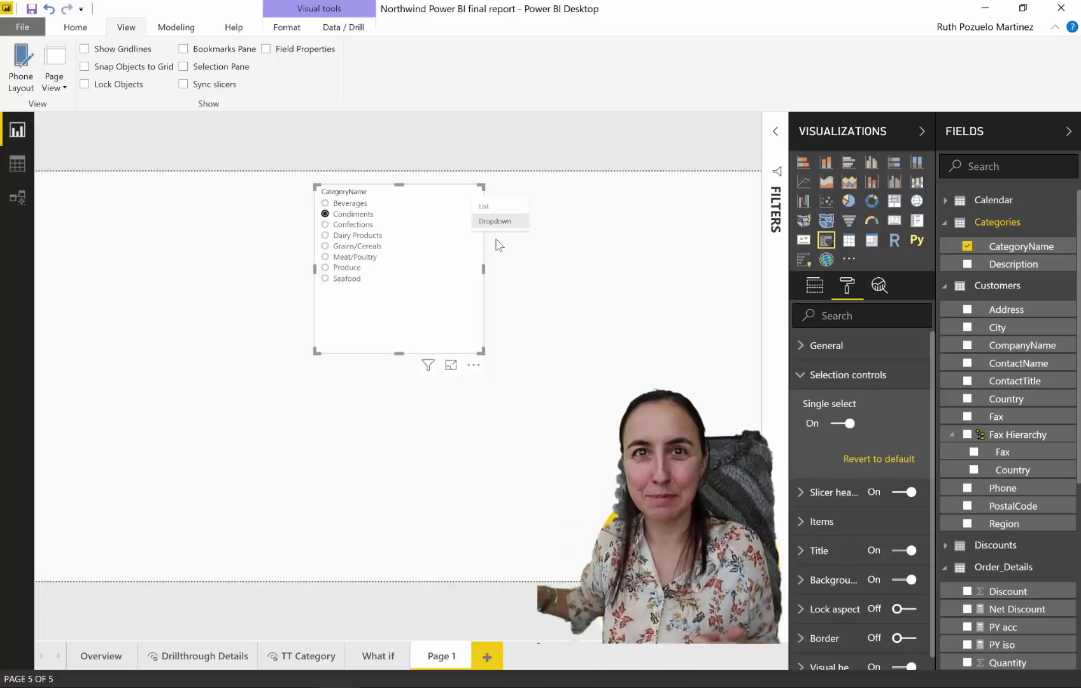
Move the category slicer to the page's upper-left corner.
{"action": "left_click", "coordinate": [550, 332]}
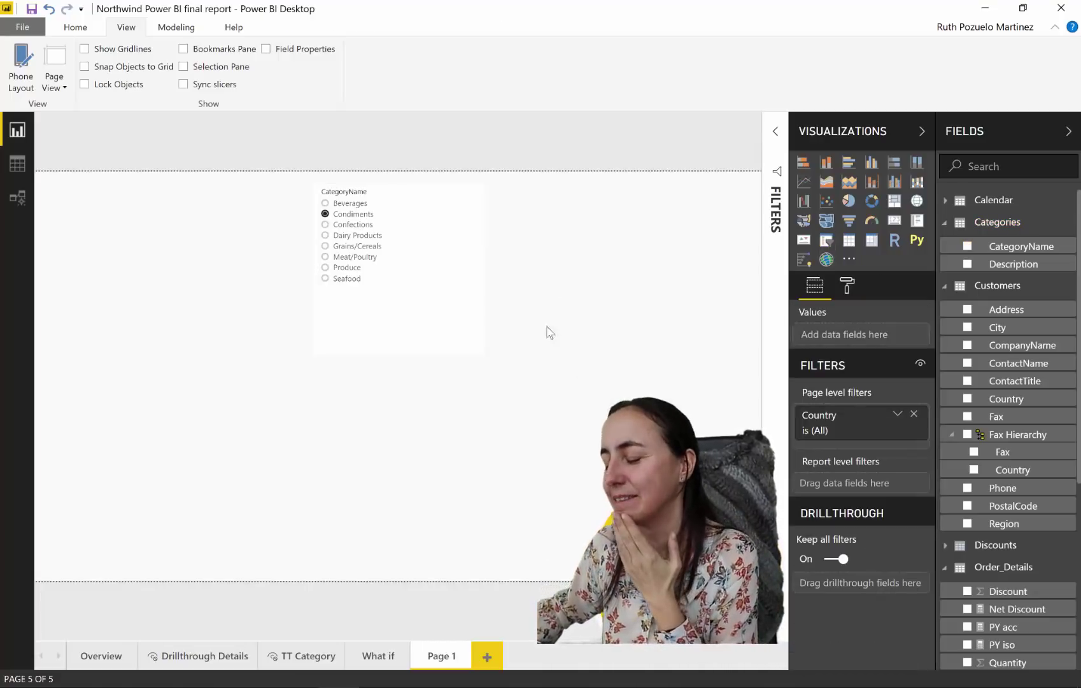
{"action": "left_click_drag", "start_coordinate": [446, 218], "coordinate": [213, 210]}
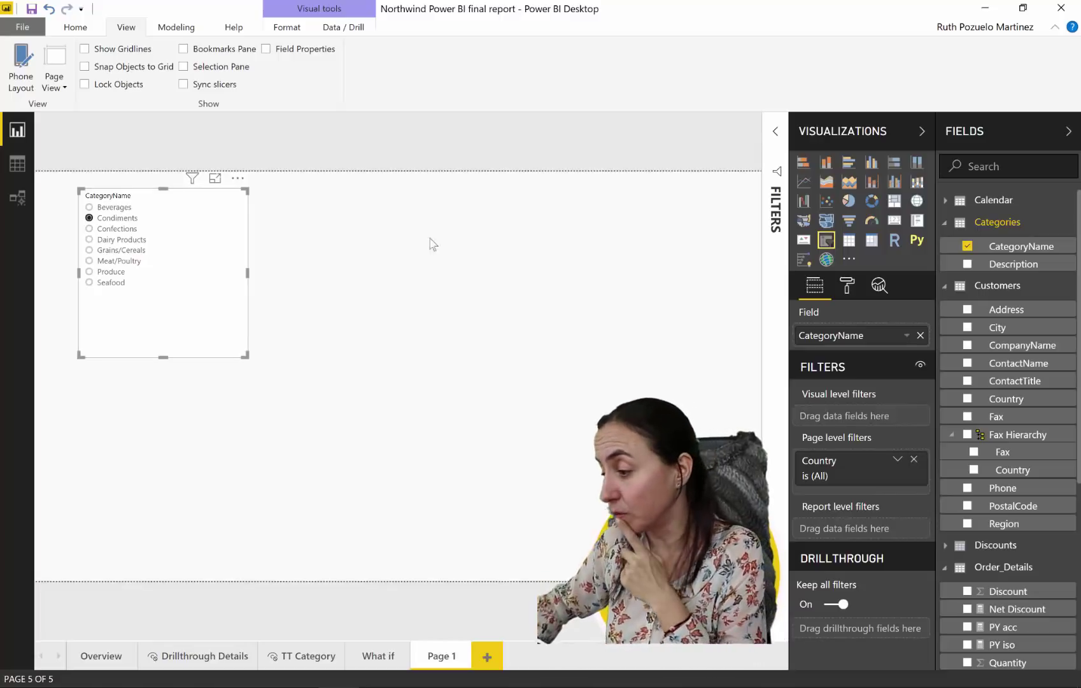
{"action": "scroll", "coordinate": [1057, 596], "scroll_direction": "down", "scroll_amount": 1}
{"action": "scroll", "coordinate": [1057, 596], "scroll_direction": "down", "scroll_amount": 4}
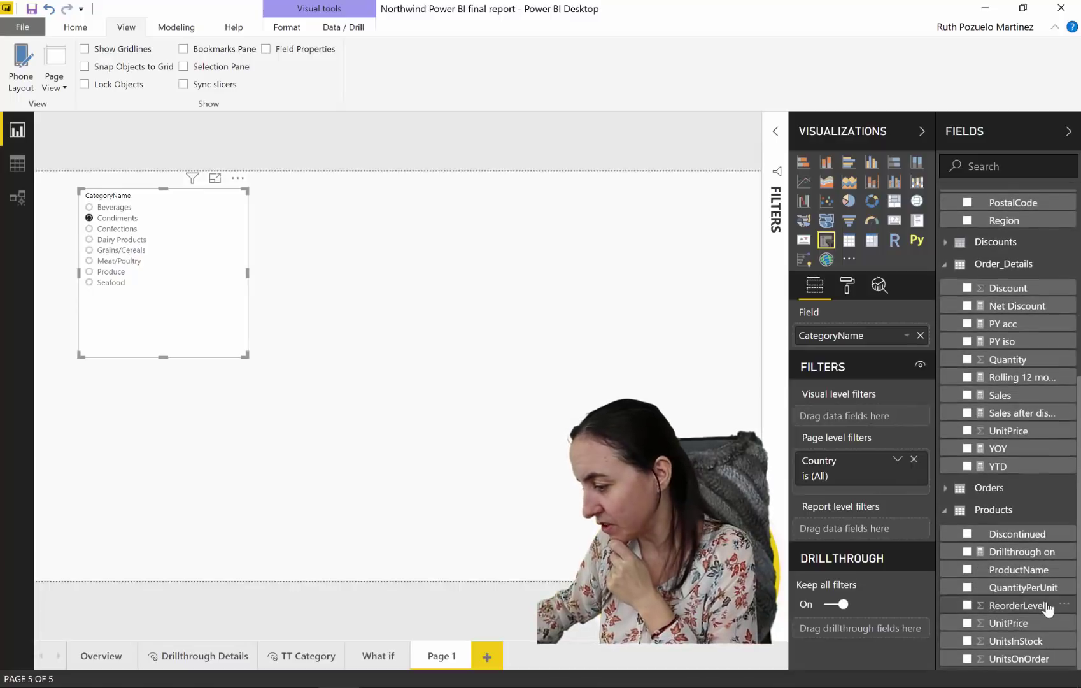
Add a Sales by ProductName clustered column chart beside the slicer and enlarge it.
{"action": "left_click_drag", "start_coordinate": [1018, 569], "coordinate": [484, 252]}
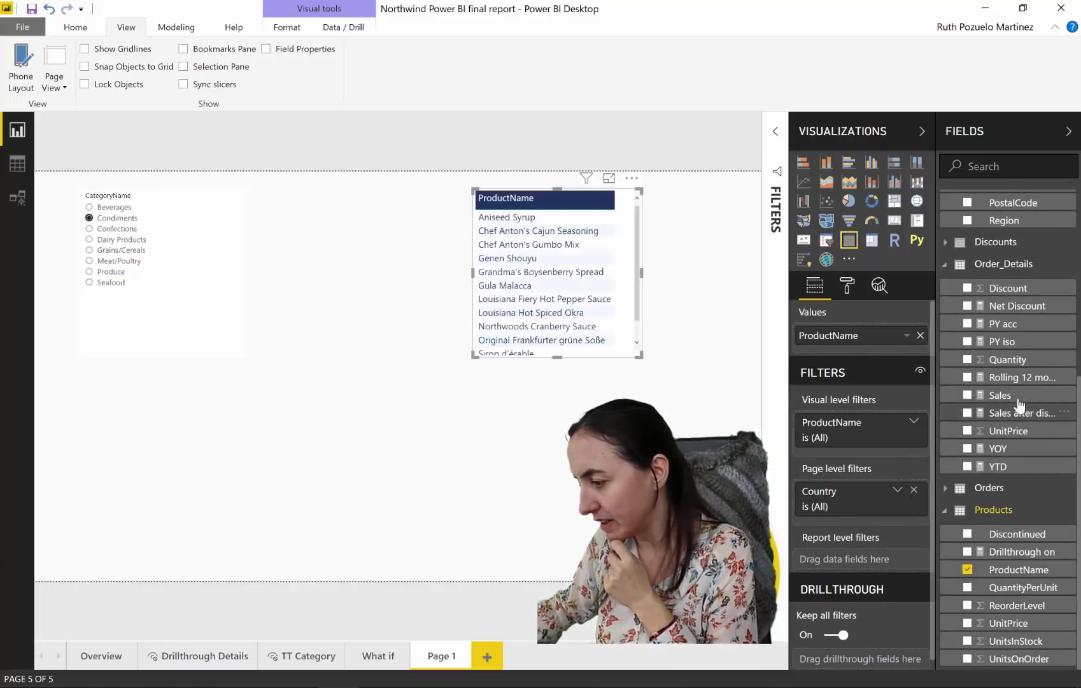
{"action": "left_click_drag", "start_coordinate": [1020, 396], "coordinate": [494, 289]}
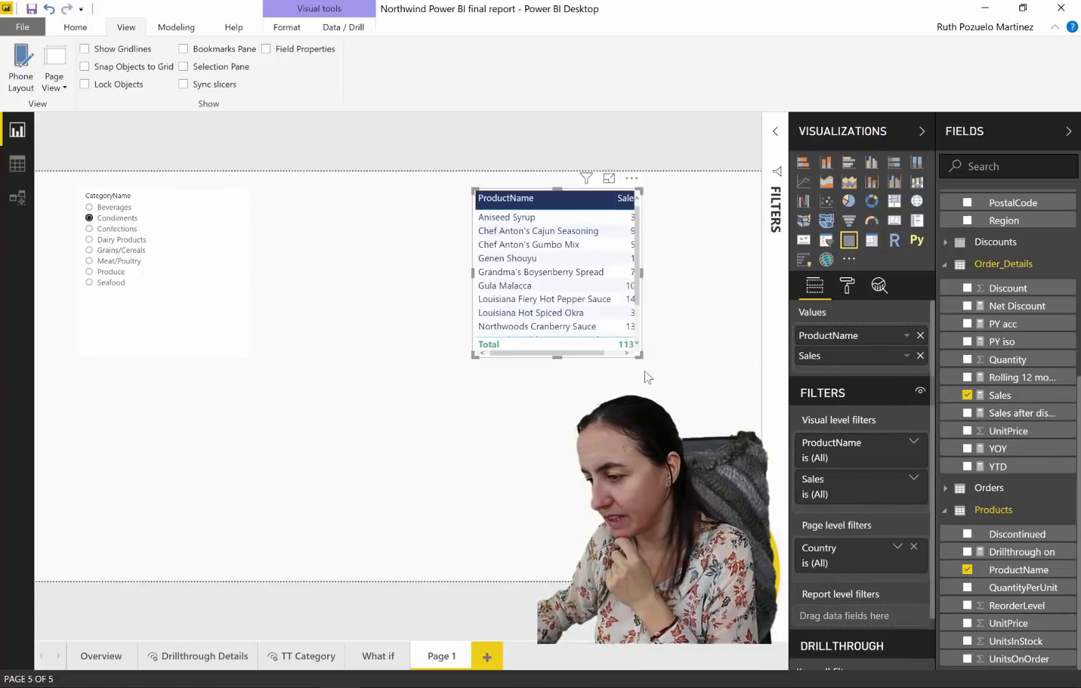
{"action": "left_click", "coordinate": [828, 165]}
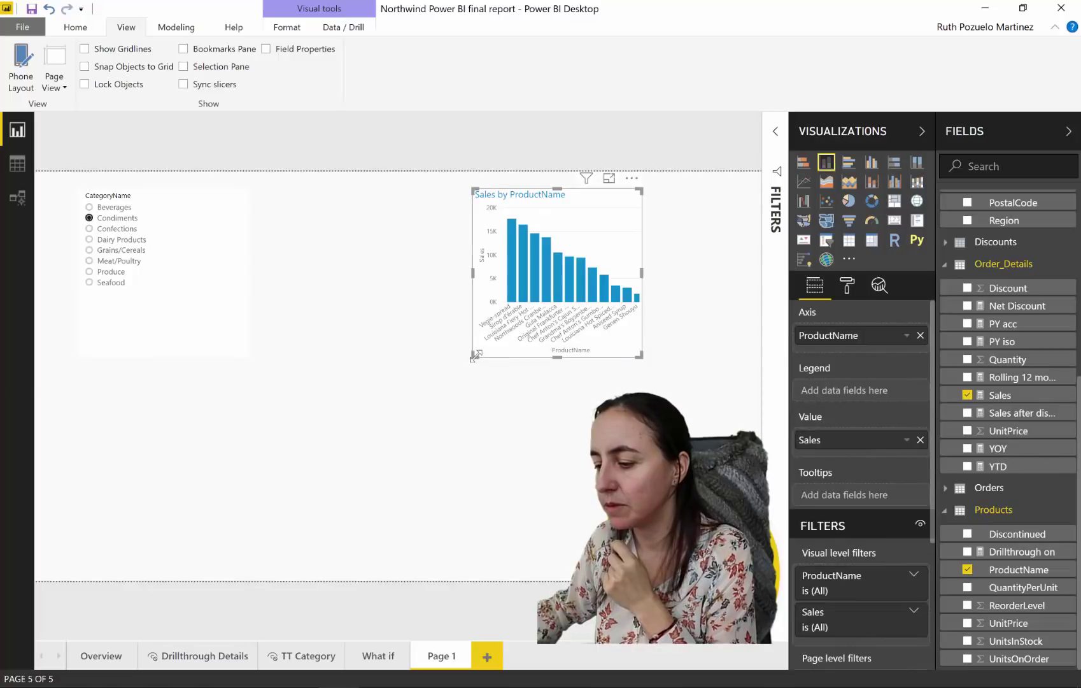
{"action": "left_click_drag", "start_coordinate": [475, 354], "coordinate": [312, 337]}
{"action": "left_click_drag", "start_coordinate": [641, 357], "coordinate": [726, 382]}
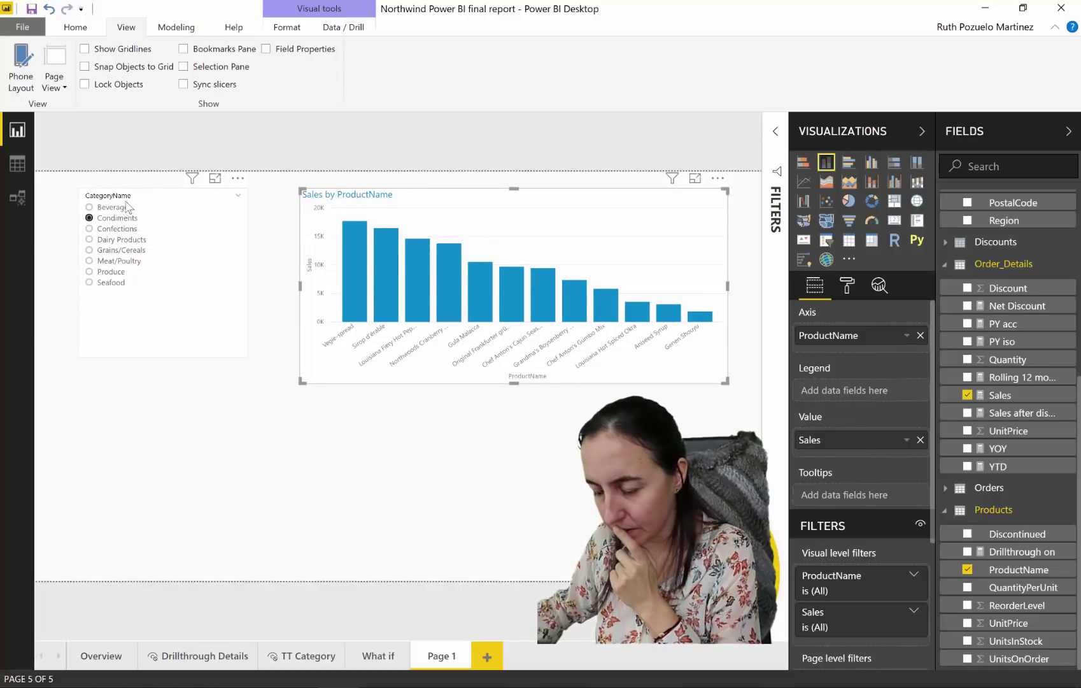
{"action": "left_click", "coordinate": [111, 248]}
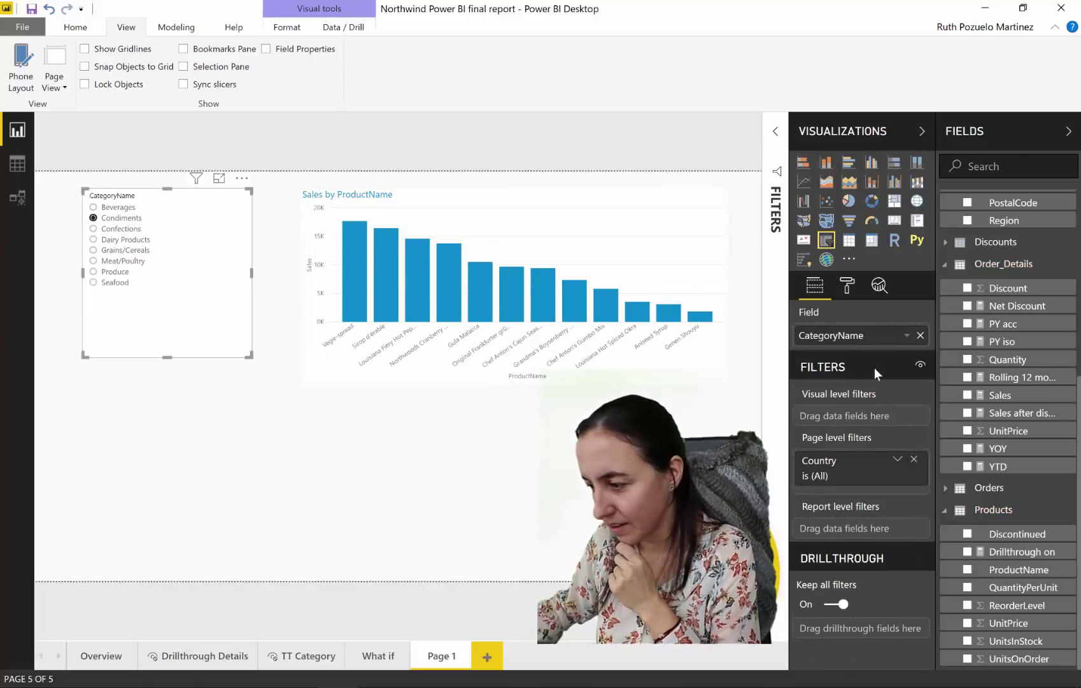
Turn Single select off in the slicer's Selection controls and uncheck Condiments.
{"action": "left_click", "coordinate": [848, 289]}
{"action": "left_click", "coordinate": [855, 410]}
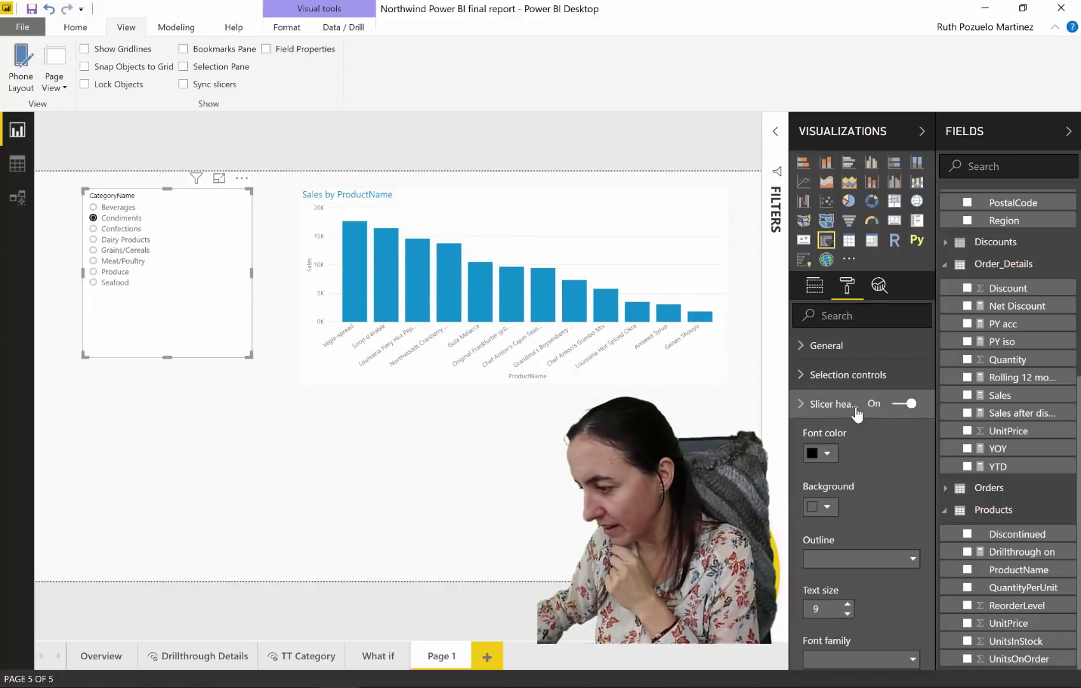
{"action": "left_click", "coordinate": [848, 374]}
{"action": "left_click", "coordinate": [842, 423]}
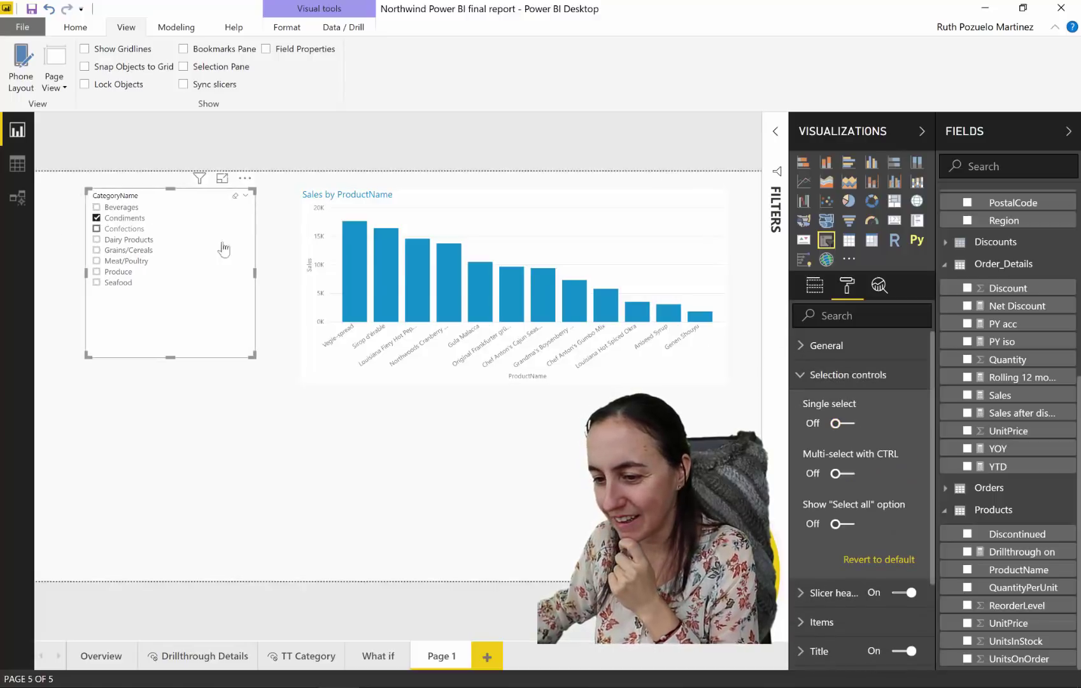
{"action": "left_click", "coordinate": [98, 218]}
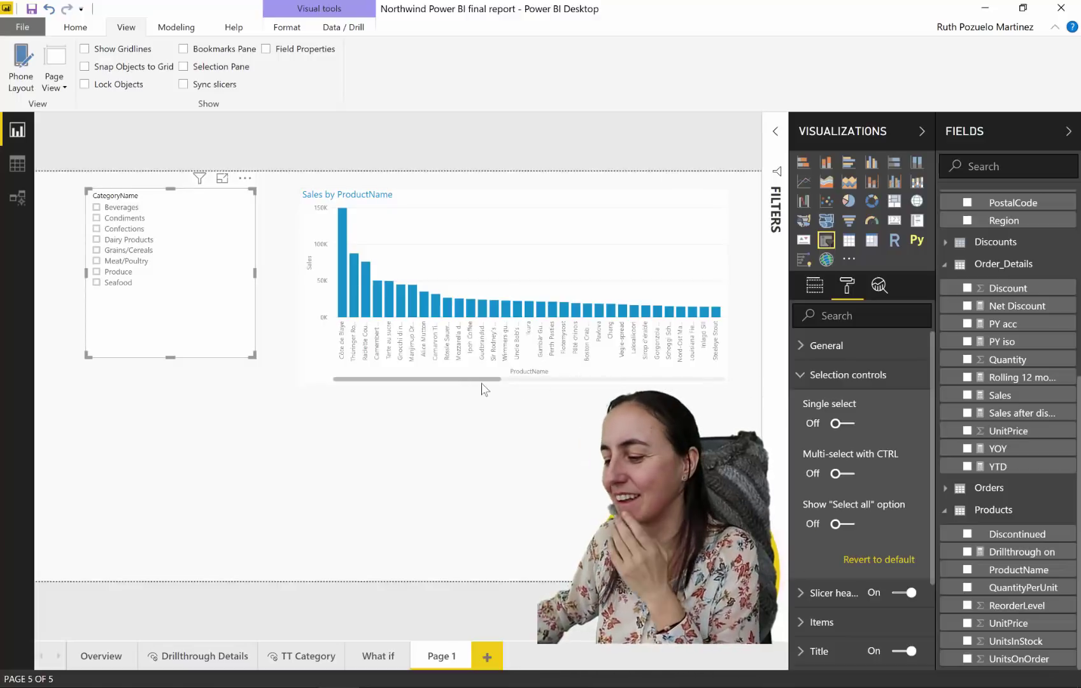
Resize the Sales by ProductName chart and highlight its Geitost product bar.
{"action": "left_click_drag", "start_coordinate": [486, 380], "coordinate": [783, 393]}
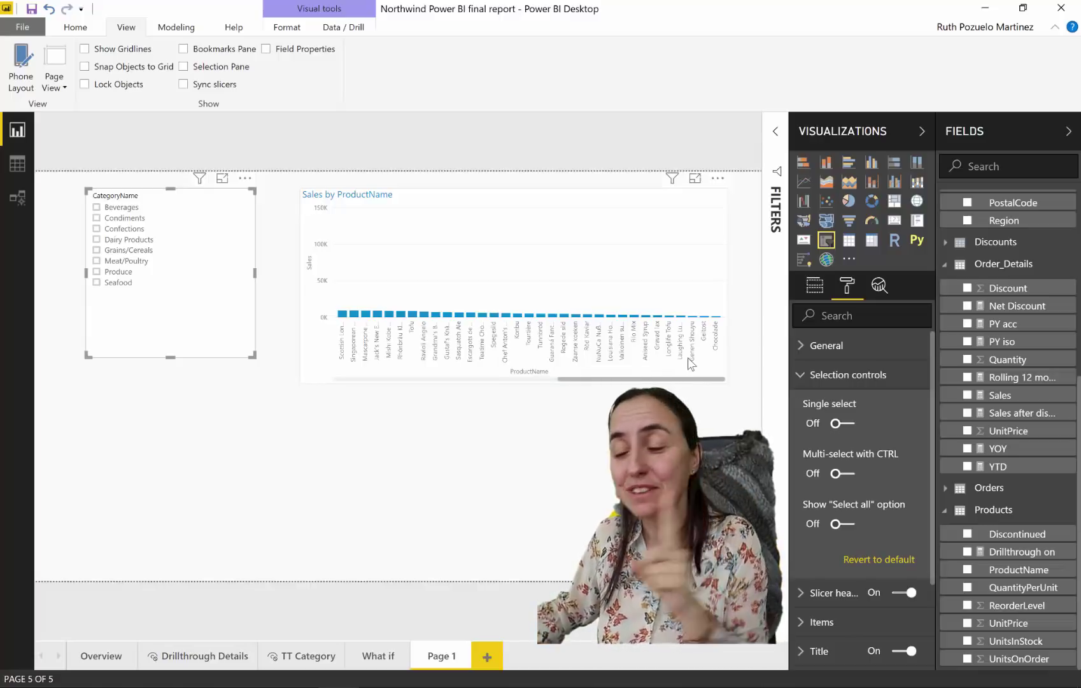
{"action": "left_click", "coordinate": [717, 318]}
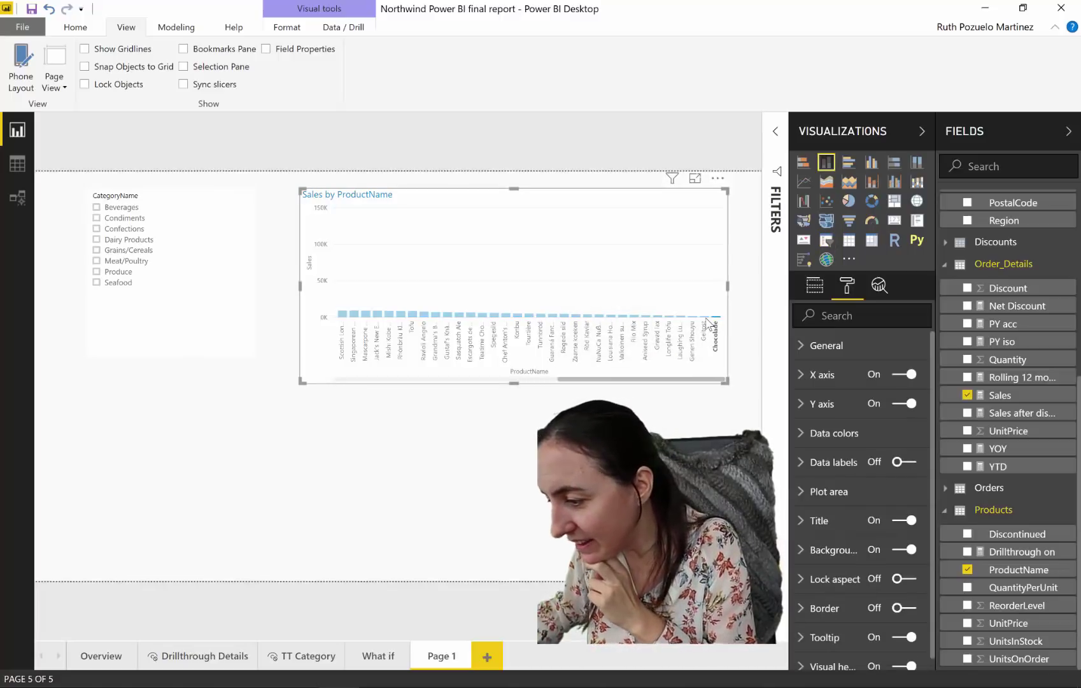
{"action": "left_click", "coordinate": [708, 320]}
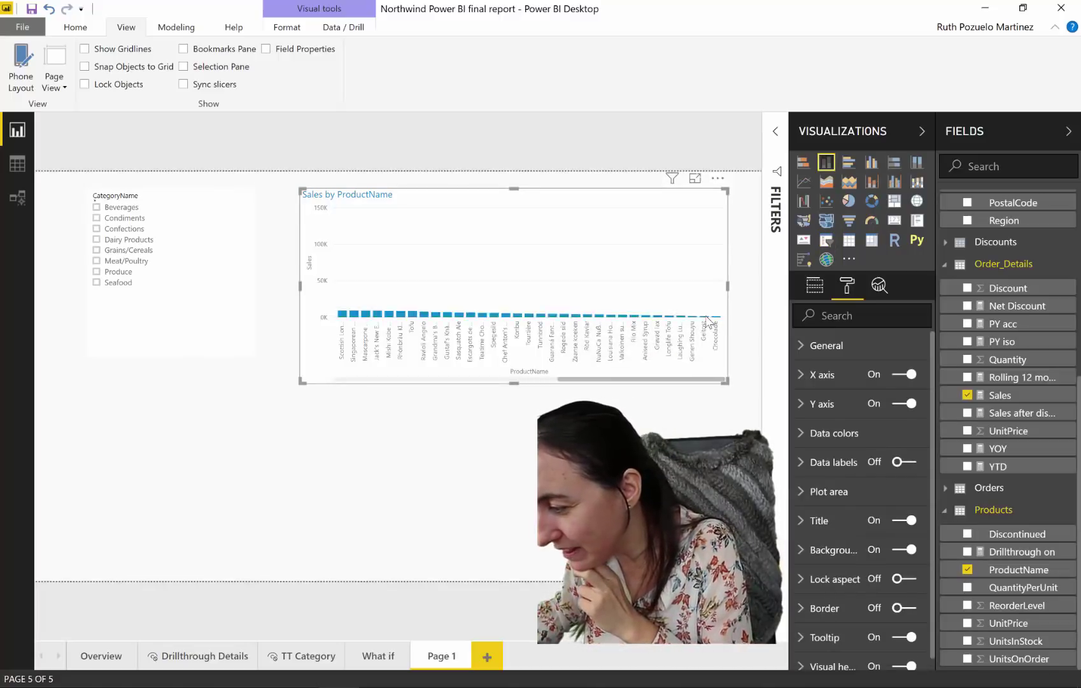
{"action": "left_click", "coordinate": [705, 317]}
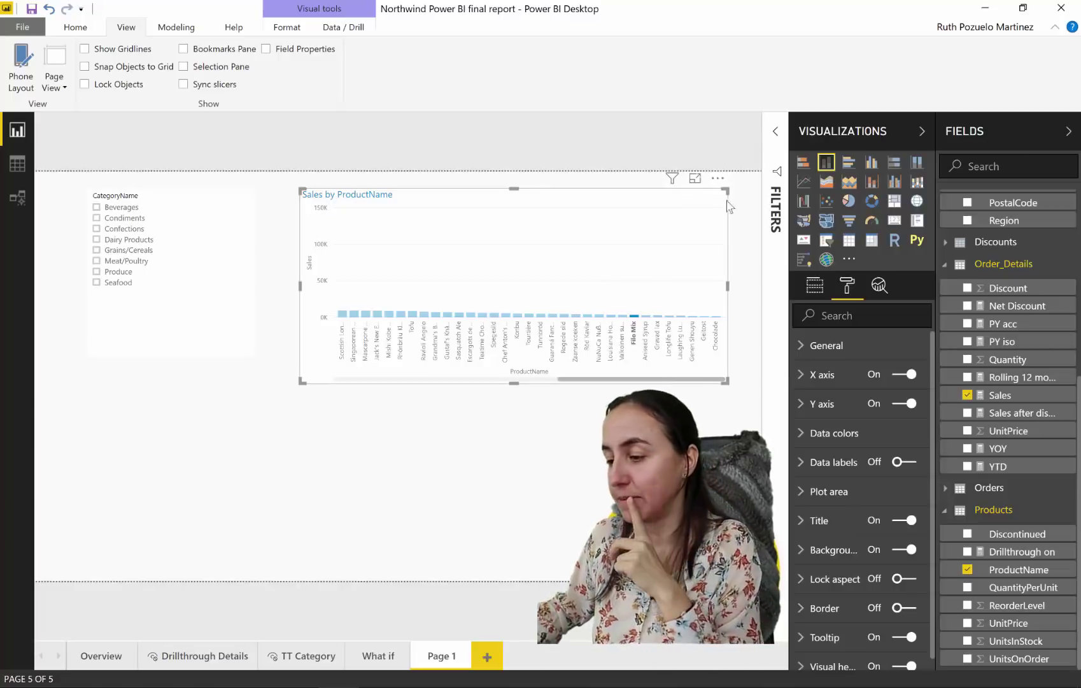
Open the Selection pane listing Sales by ProductName and Slicer, and expand the chart's Title settings.
{"action": "left_click", "coordinate": [741, 207]}
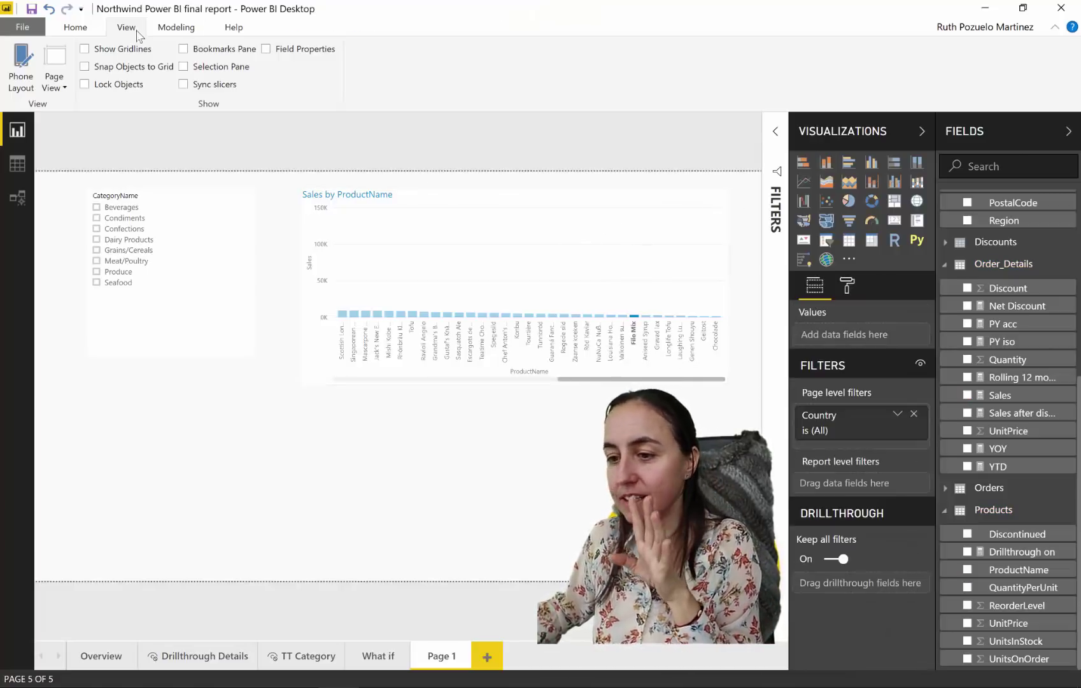
{"action": "left_click", "coordinate": [219, 67]}
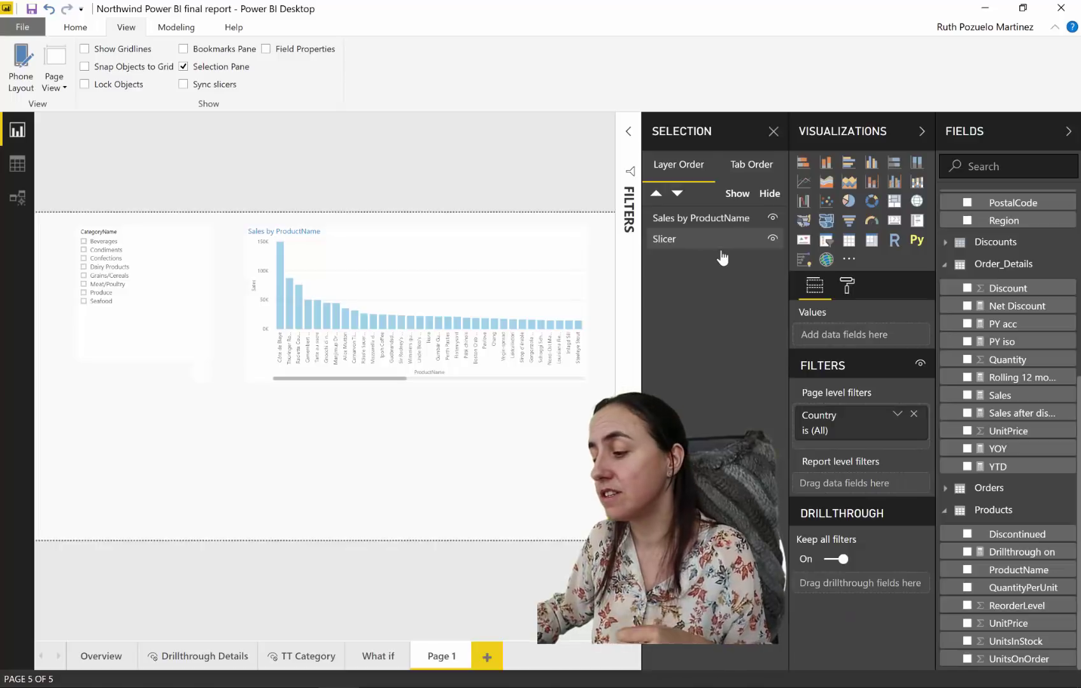
{"action": "left_click", "coordinate": [849, 287]}
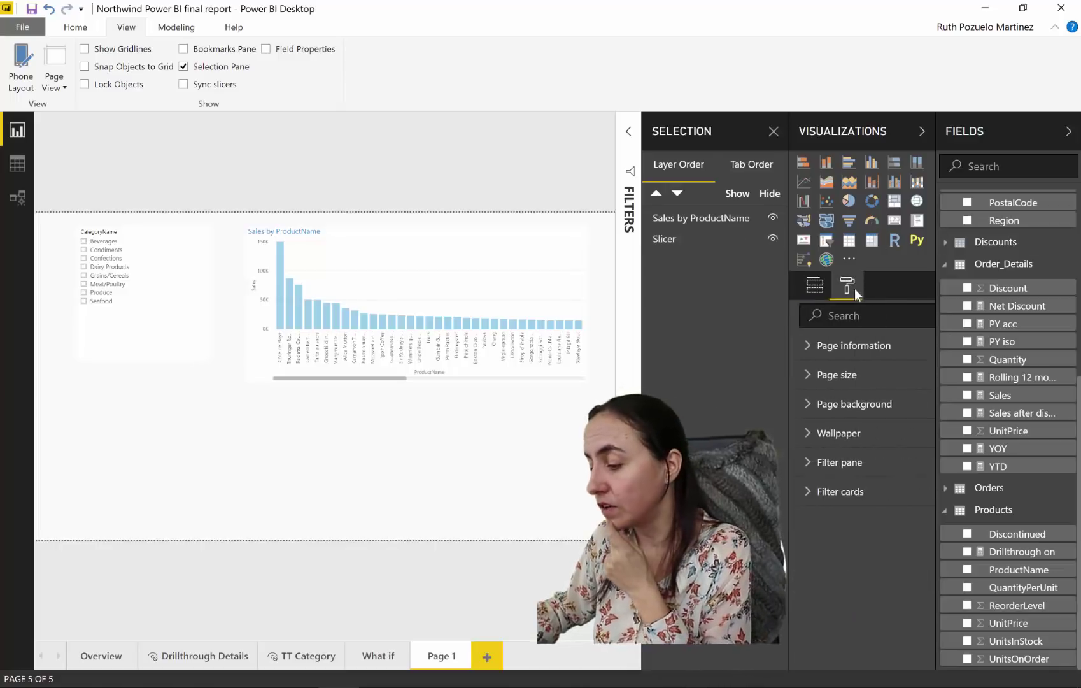
{"action": "left_click", "coordinate": [711, 228]}
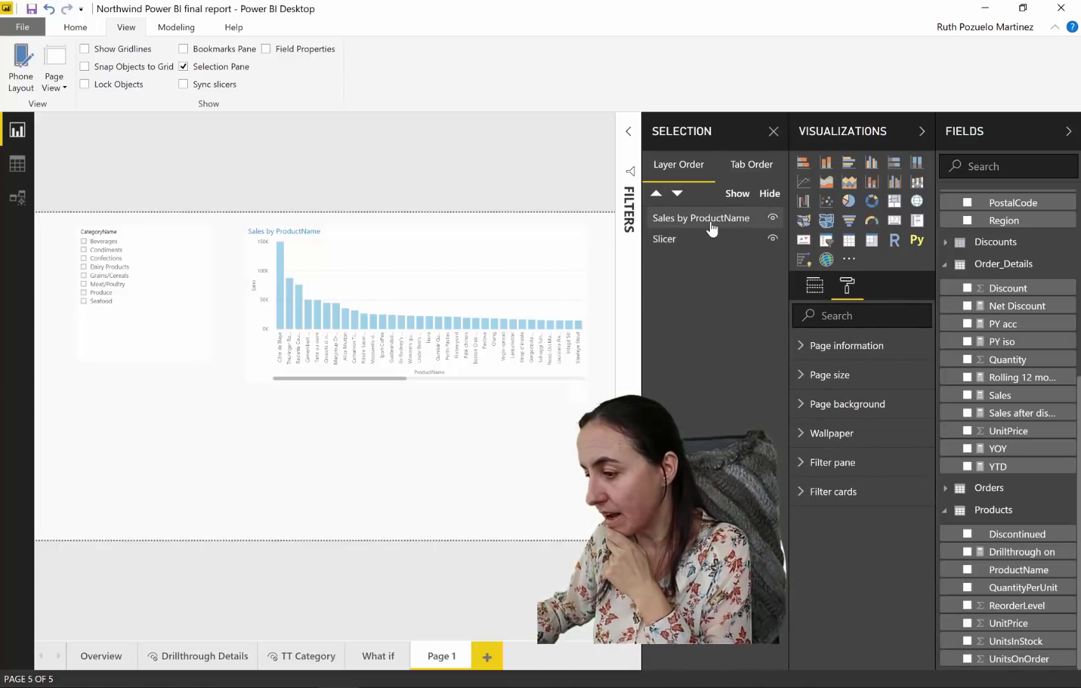
{"action": "left_click", "coordinate": [845, 282]}
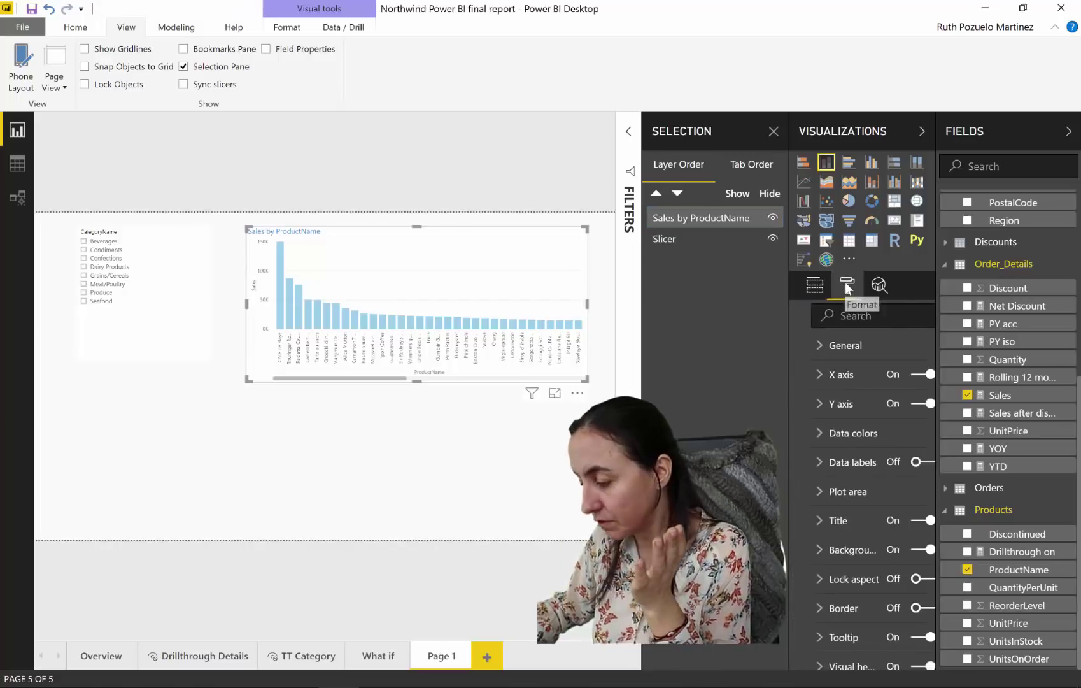
{"action": "left_click", "coordinate": [820, 520]}
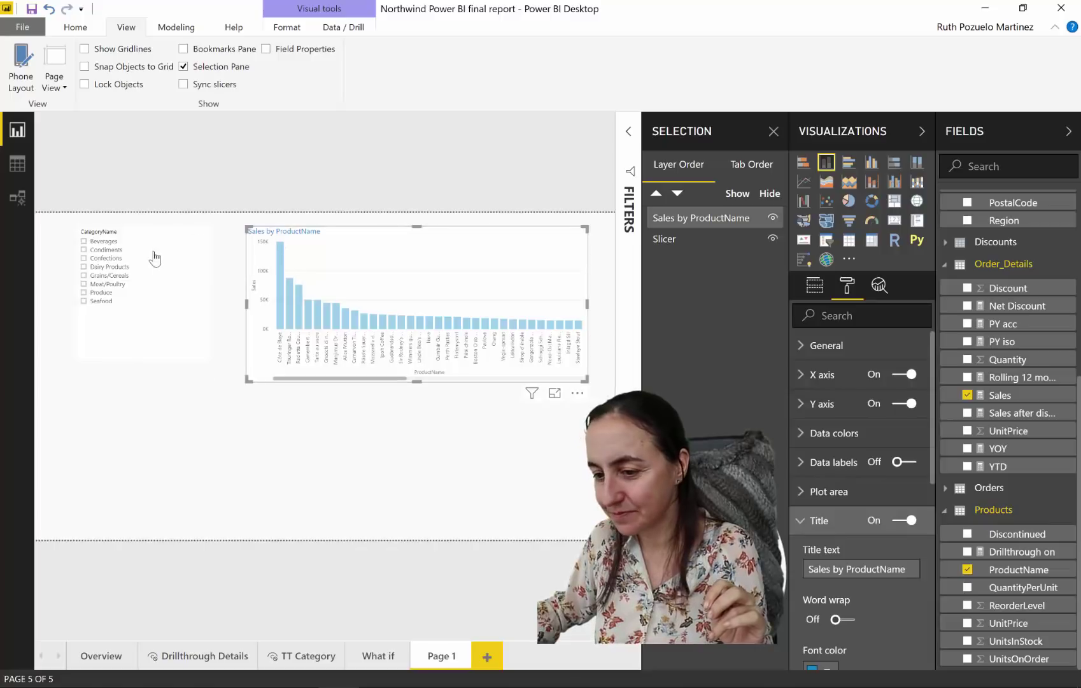
Rename the slicer layer to Slicer Categories and switch its Title off.
{"action": "left_click", "coordinate": [676, 242]}
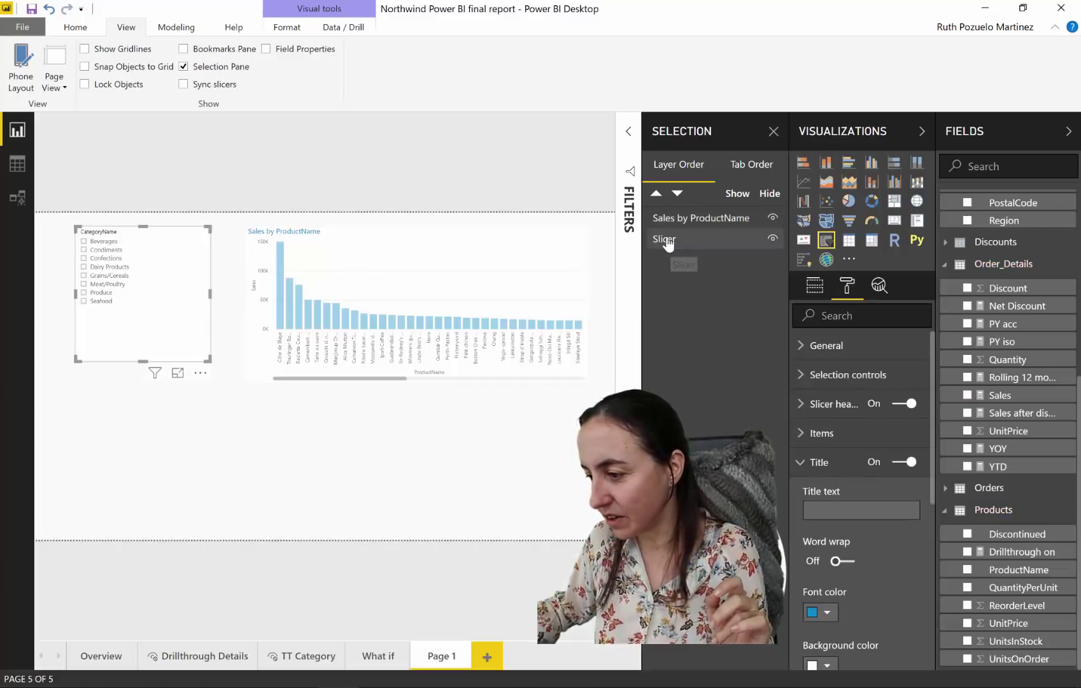
{"action": "double_click", "coordinate": [667, 241]}
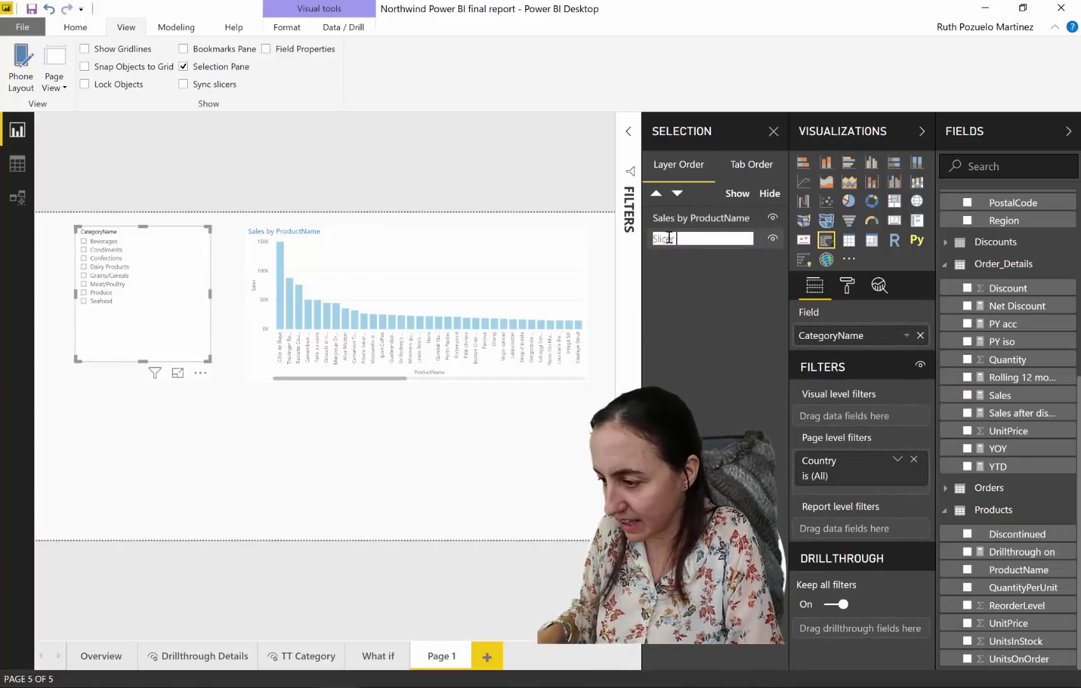
{"action": "type", "text": "Category"}
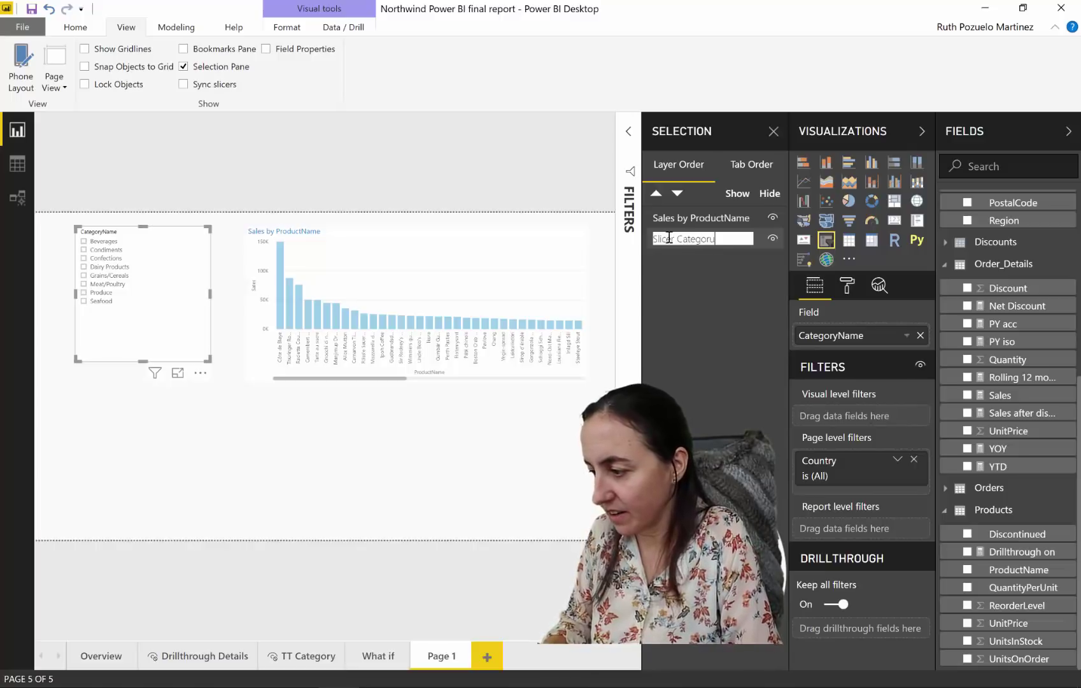
{"action": "type", "text": "es"}
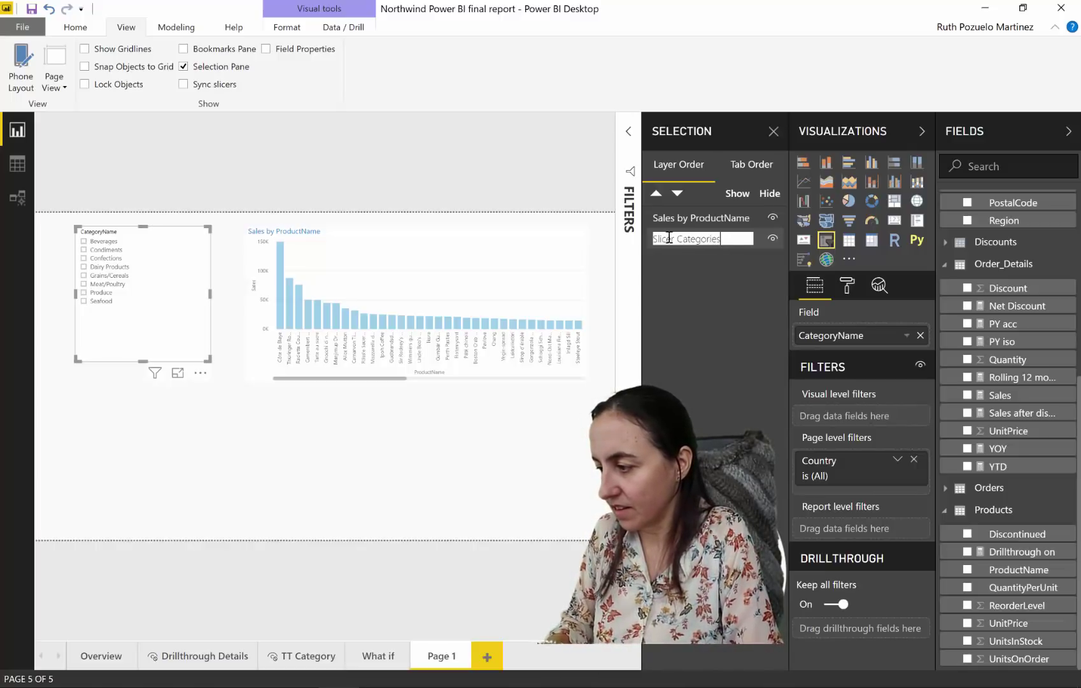
{"action": "key", "text": "Return"}
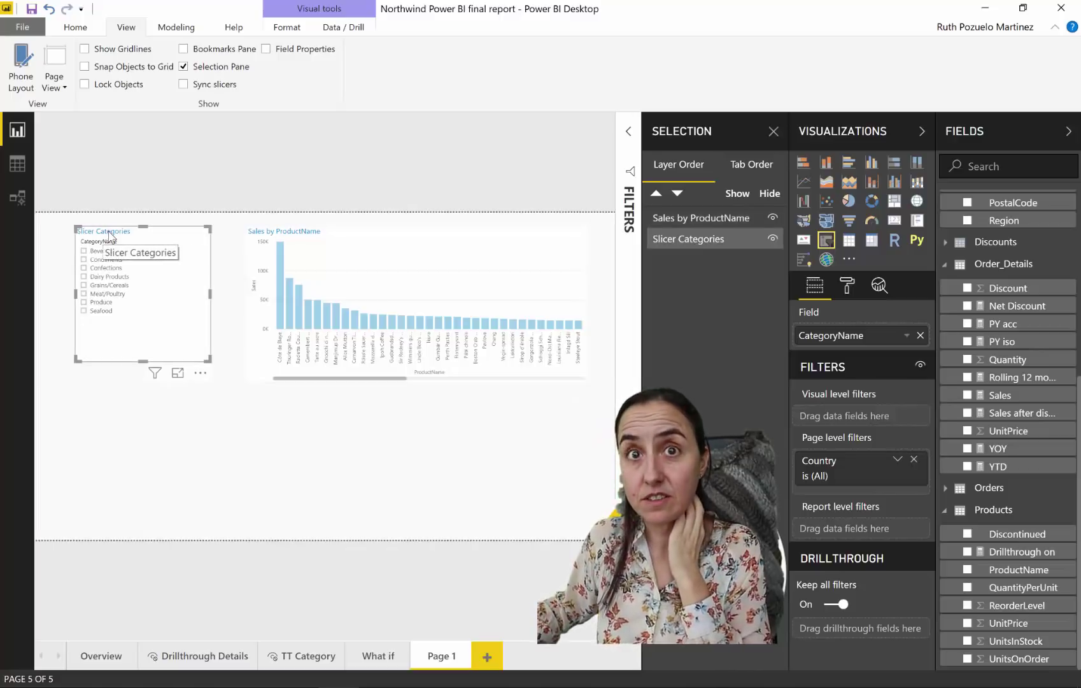
{"action": "left_click", "coordinate": [848, 286]}
{"action": "left_click", "coordinate": [904, 462]}
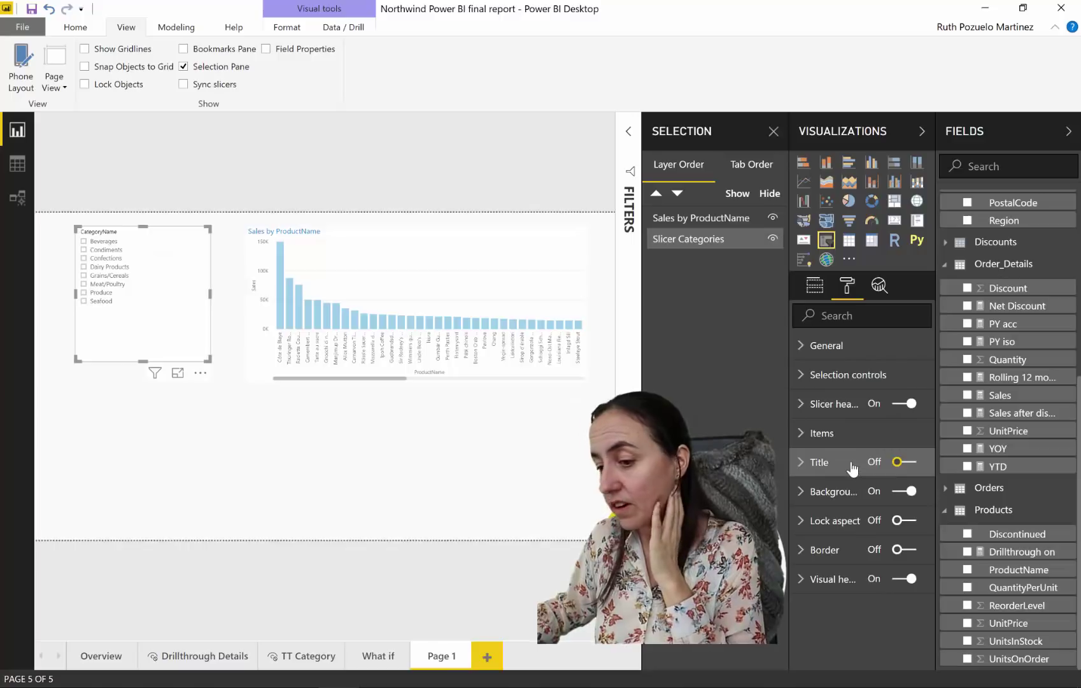
Append 1 to the slicer's layer name, making it Slicer Categories1.
{"action": "left_click", "coordinate": [710, 259]}
{"action": "double_click", "coordinate": [714, 239]}
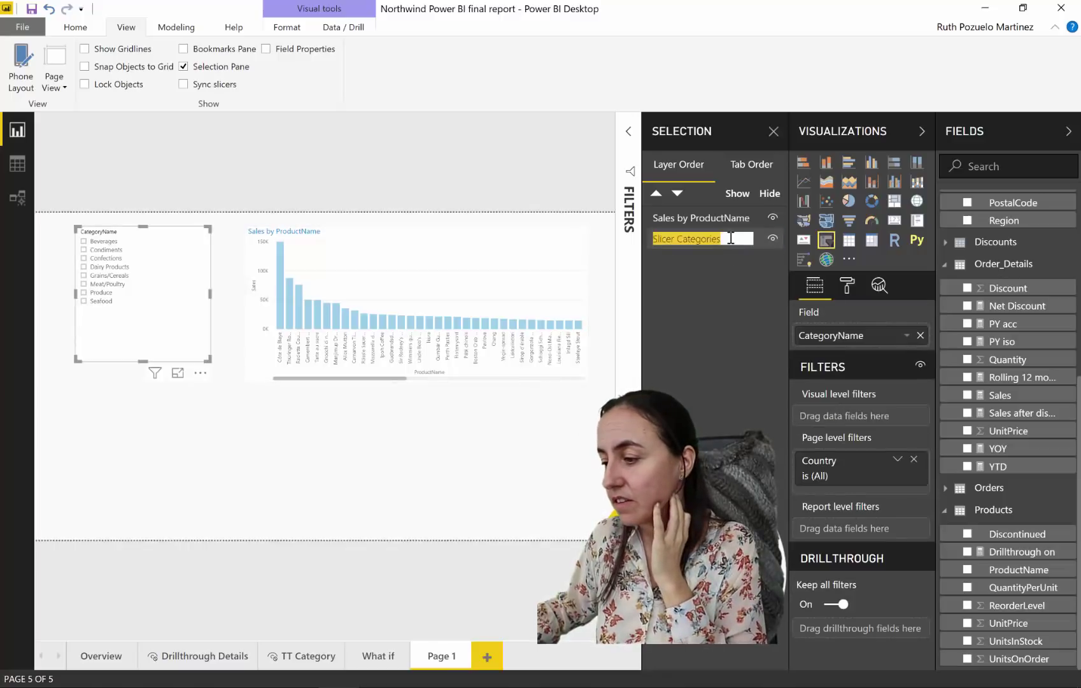
{"action": "type", "text": "1"}
{"action": "key", "text": "Return"}
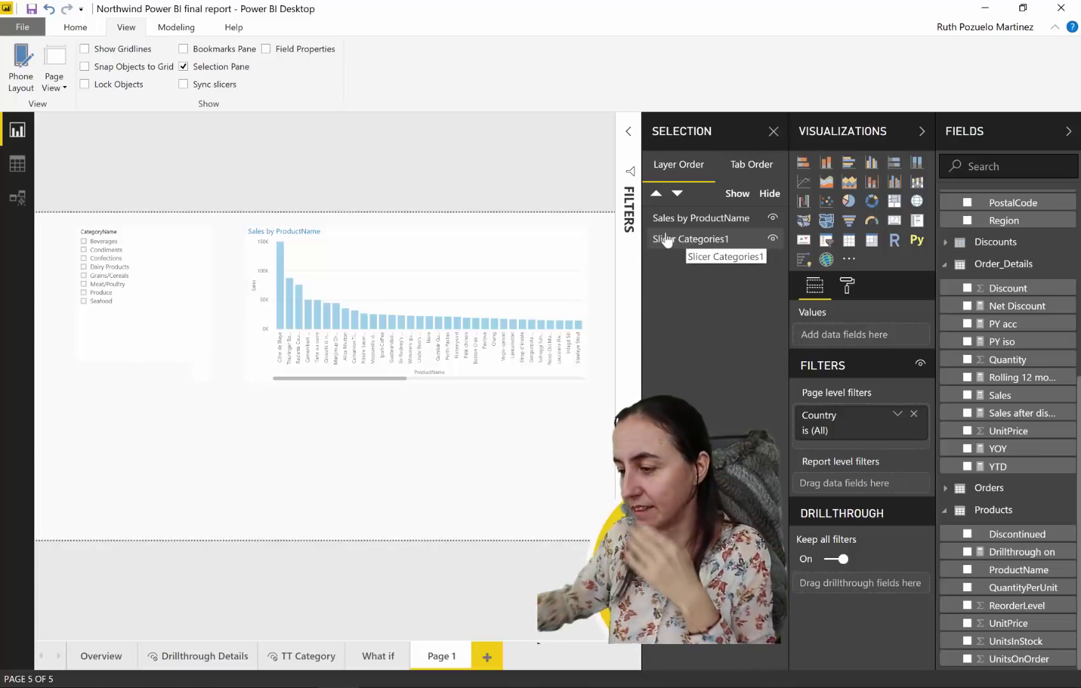
Drag Categories > CategoryName into the Sales by ProductName chart's Axis, beneath ProductName.
{"action": "left_click", "coordinate": [444, 255]}
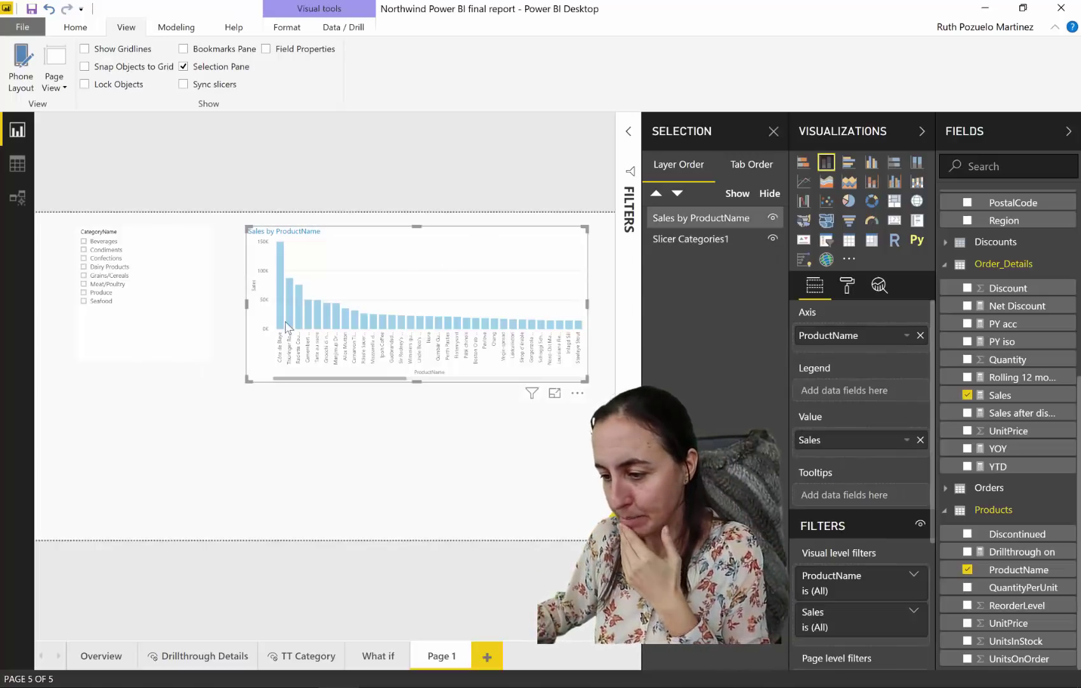
{"action": "mouse_move", "coordinate": [293, 317]}
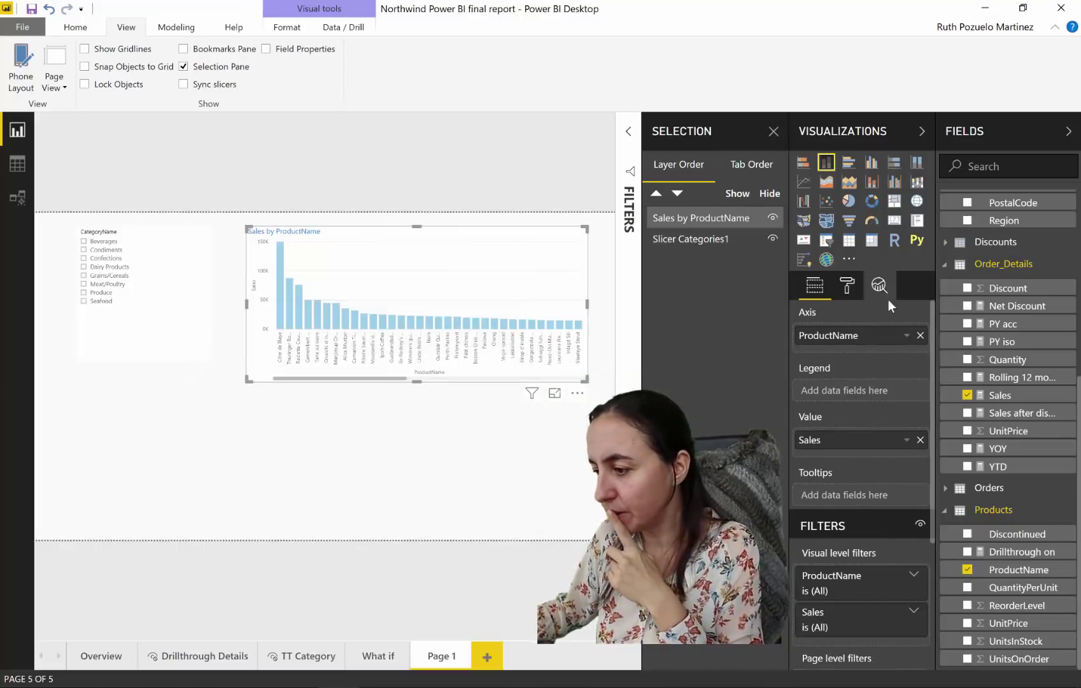
{"action": "scroll", "coordinate": [1022, 382], "scroll_direction": "up", "scroll_amount": 5}
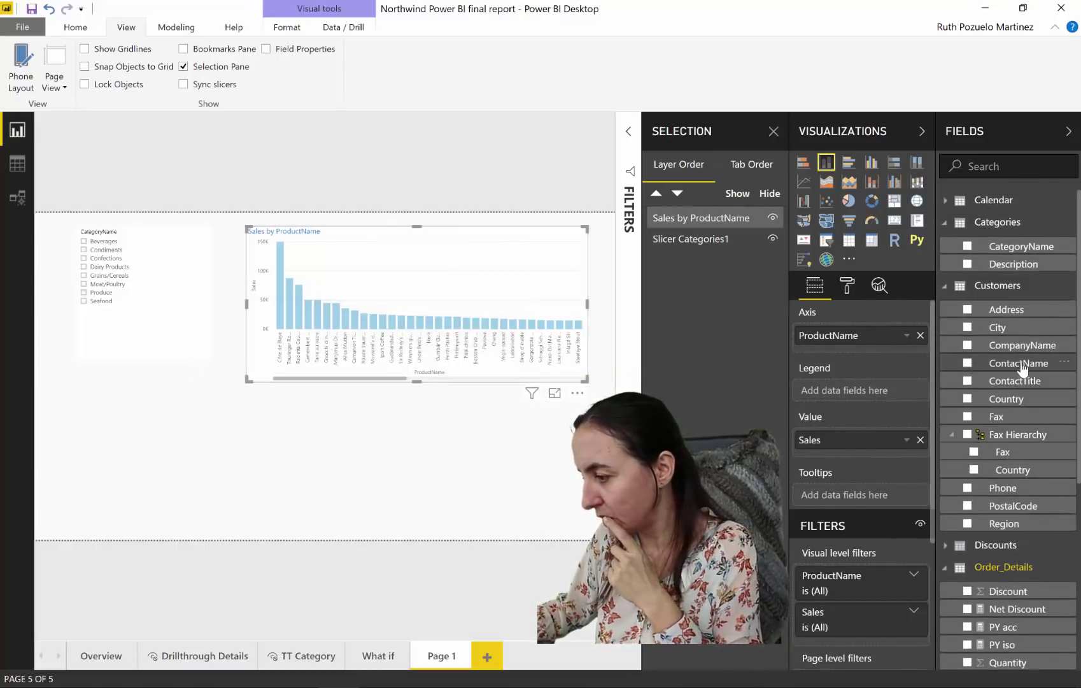
{"action": "left_click_drag", "start_coordinate": [1022, 246], "coordinate": [871, 349]}
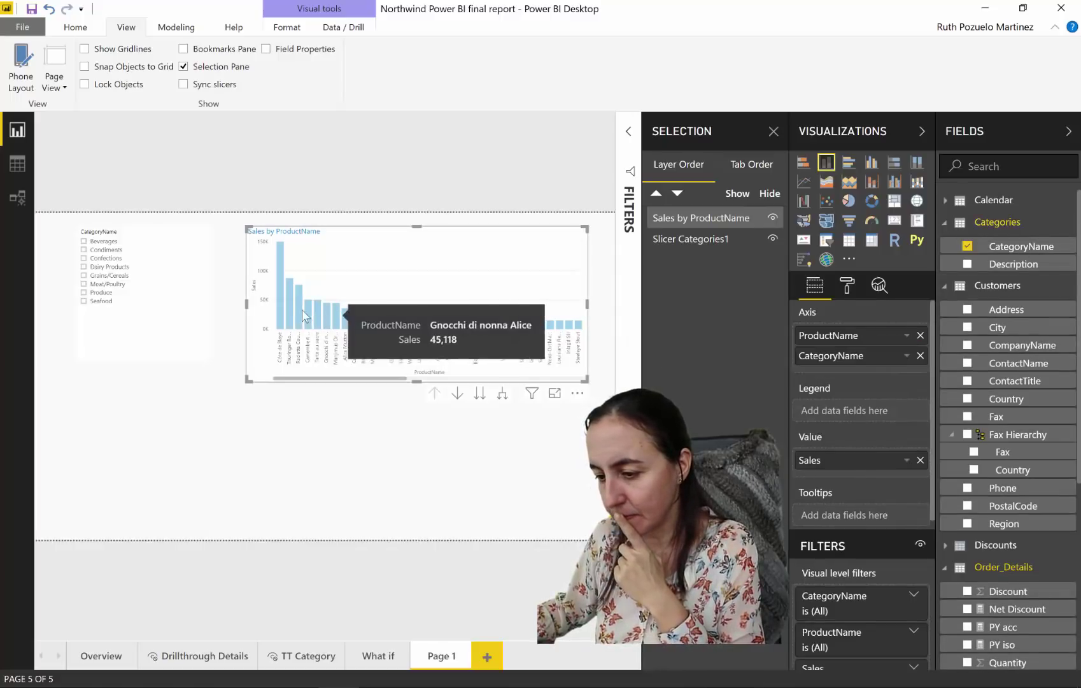
Copy the Sales by CategoryName treemap visual from the Overview page.
{"action": "left_click", "coordinate": [104, 659]}
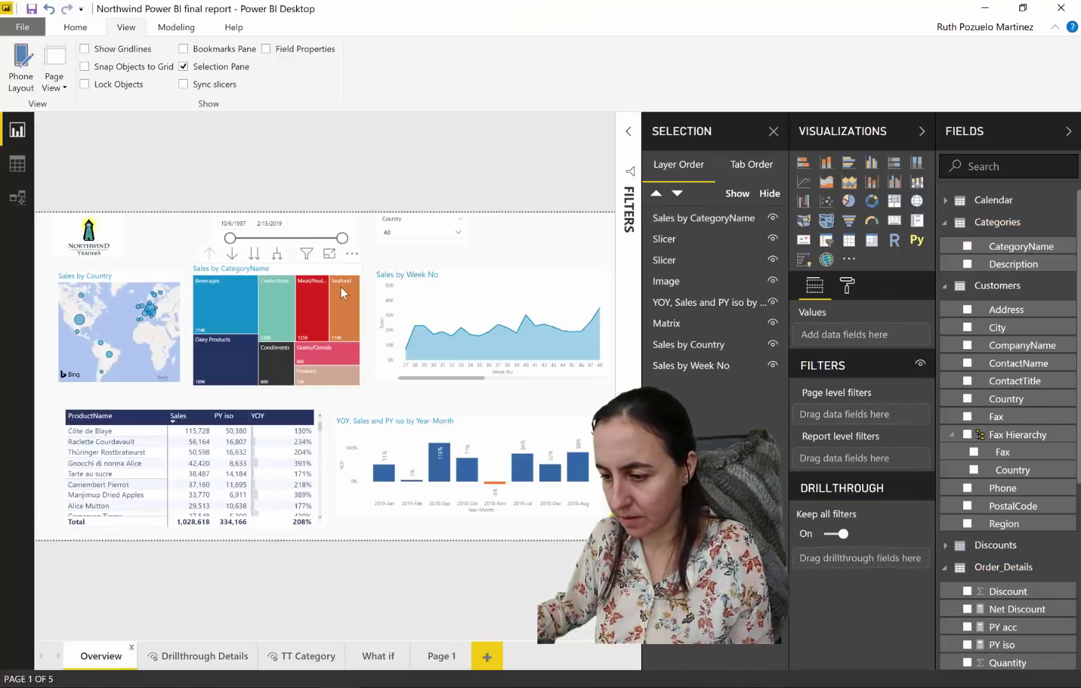
{"action": "left_click", "coordinate": [353, 254]}
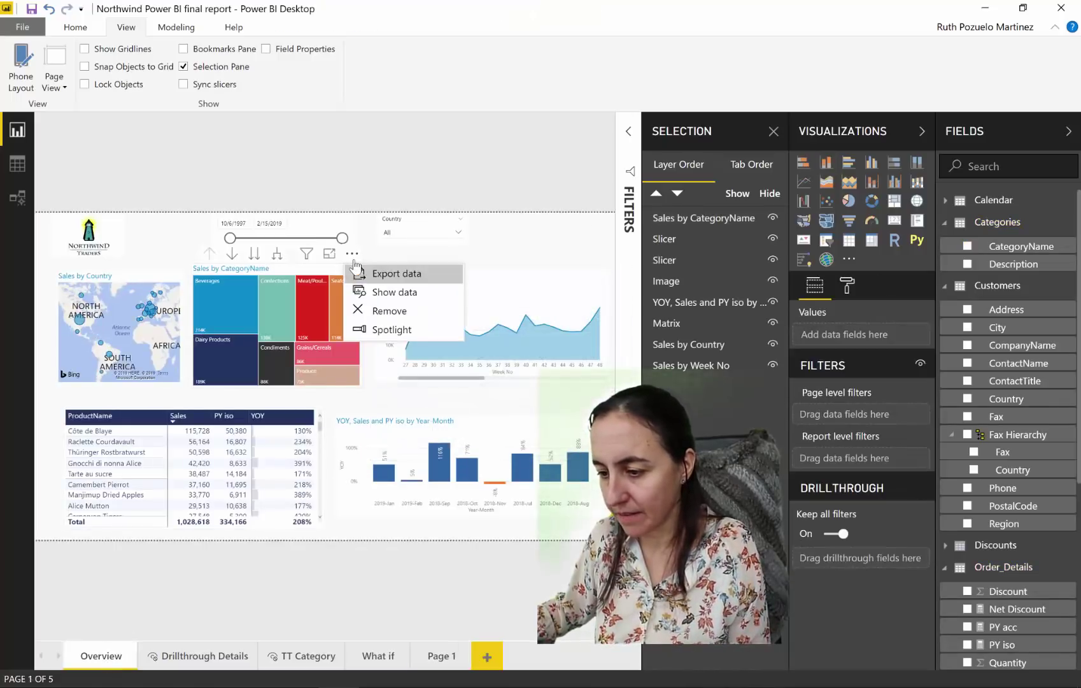
{"action": "left_click", "coordinate": [331, 275]}
{"action": "right_click", "coordinate": [330, 272]}
{"action": "mouse_move", "coordinate": [374, 341]}
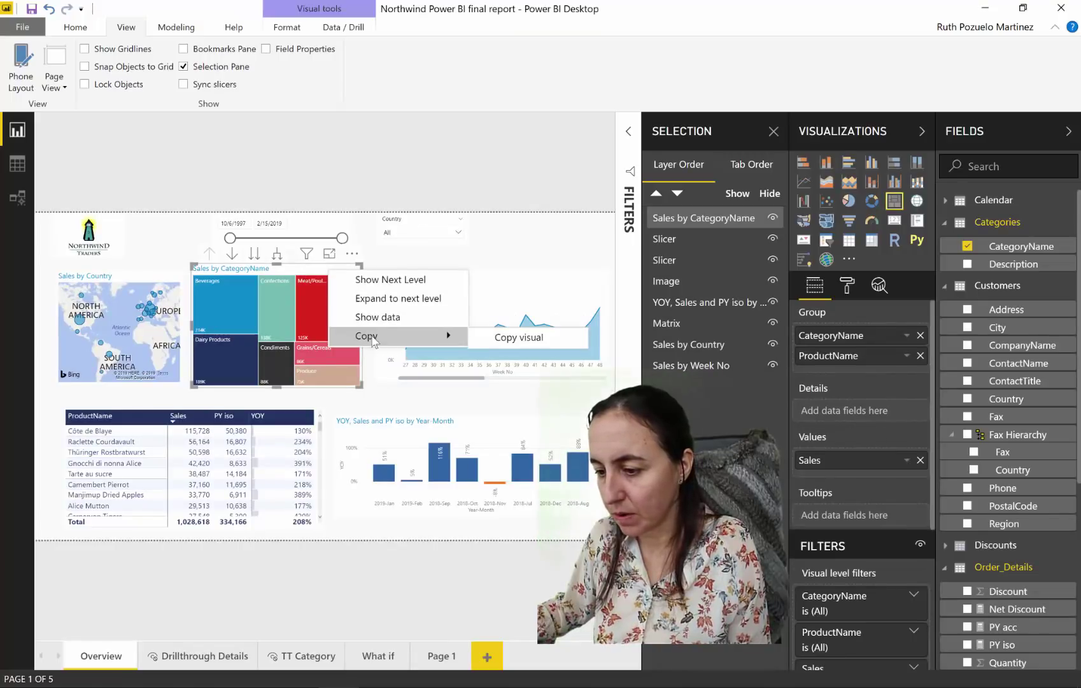
{"action": "left_click", "coordinate": [527, 343]}
Paste the treemap onto Page 1 and move it to the lower-left, below the slicer.
{"action": "left_click", "coordinate": [441, 655]}
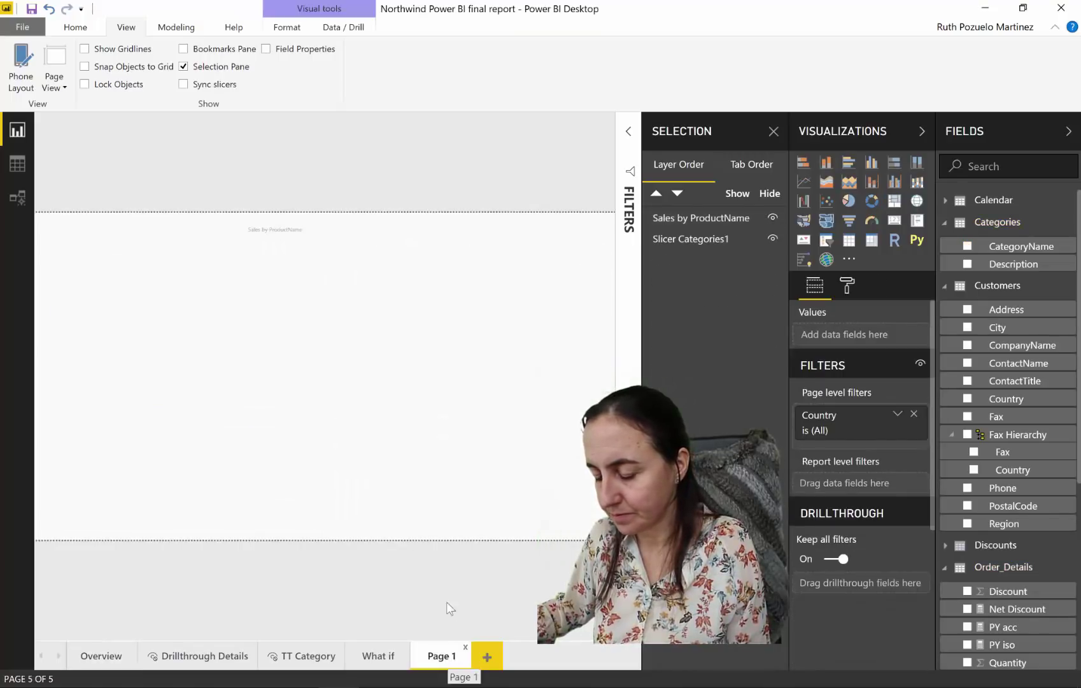
{"action": "key", "text": "ctrl+v"}
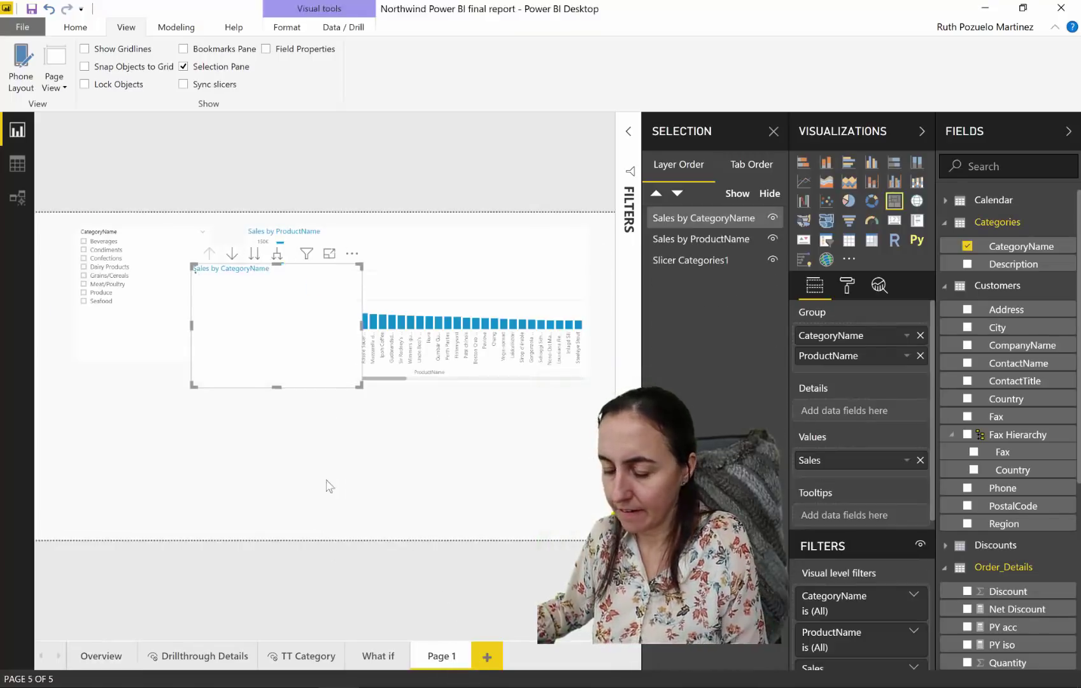
{"action": "left_click_drag", "start_coordinate": [349, 261], "coordinate": [217, 375]}
{"action": "mouse_move", "coordinate": [219, 411]}
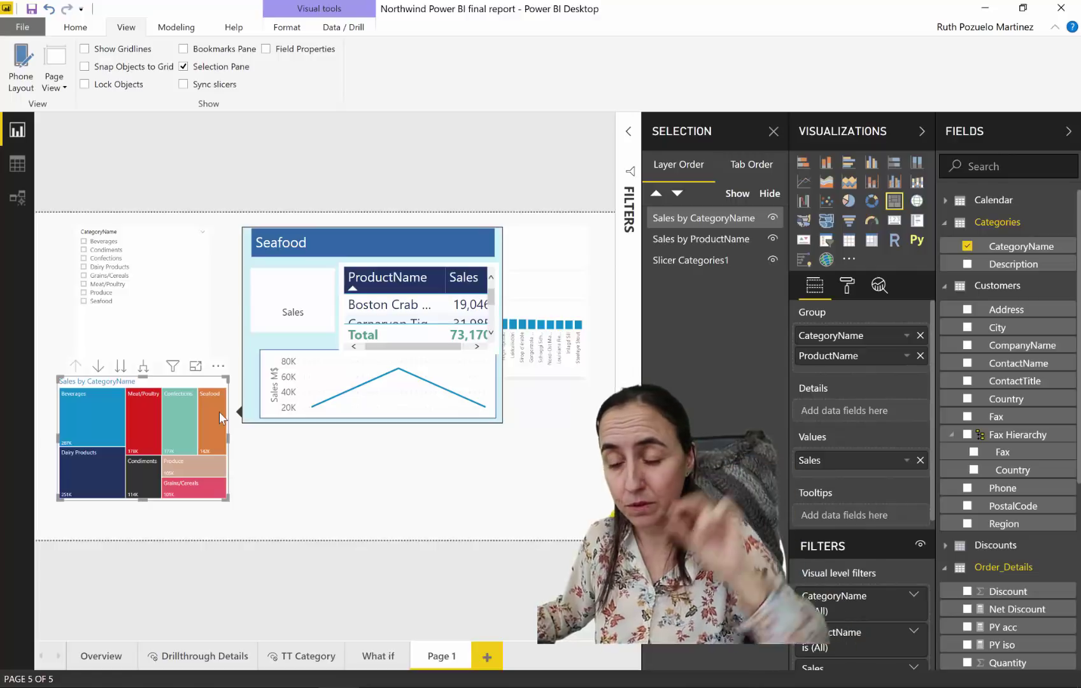
{"action": "mouse_move", "coordinate": [533, 326]}
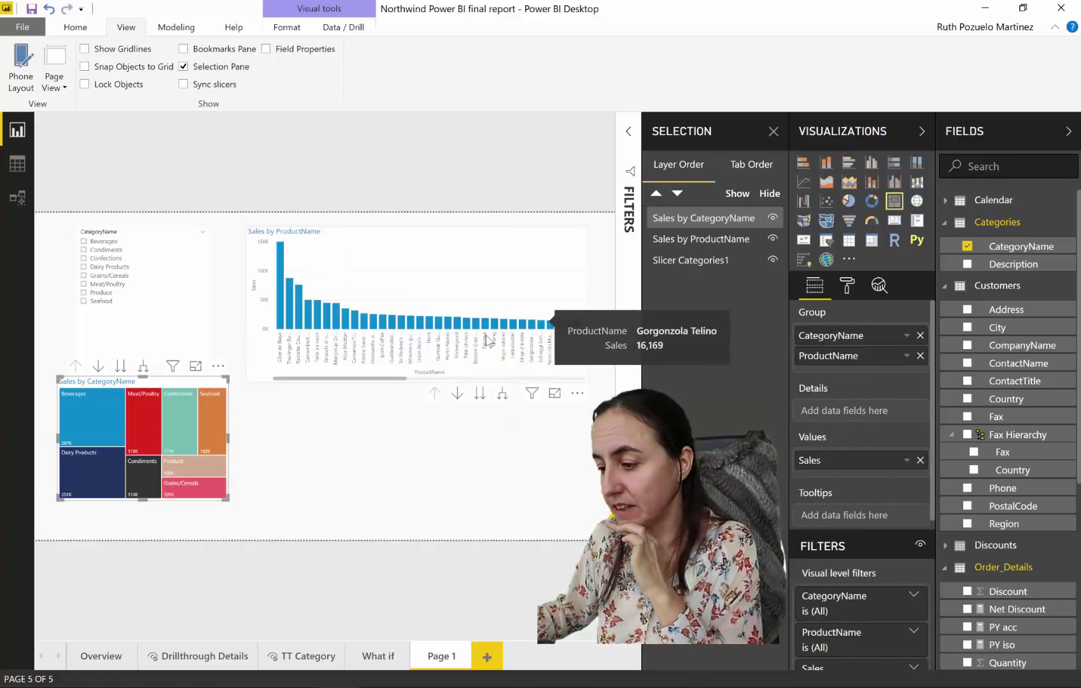
{"action": "mouse_move", "coordinate": [180, 427]}
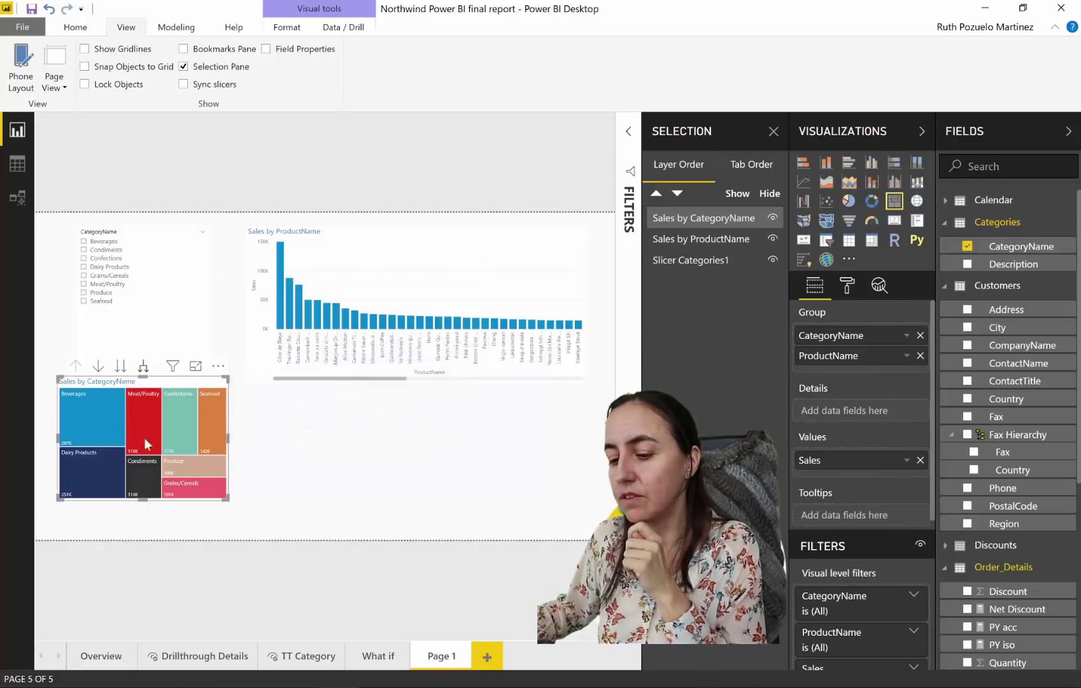
Change the treemap's Tooltip type from Report page to Default.
{"action": "mouse_move", "coordinate": [142, 421]}
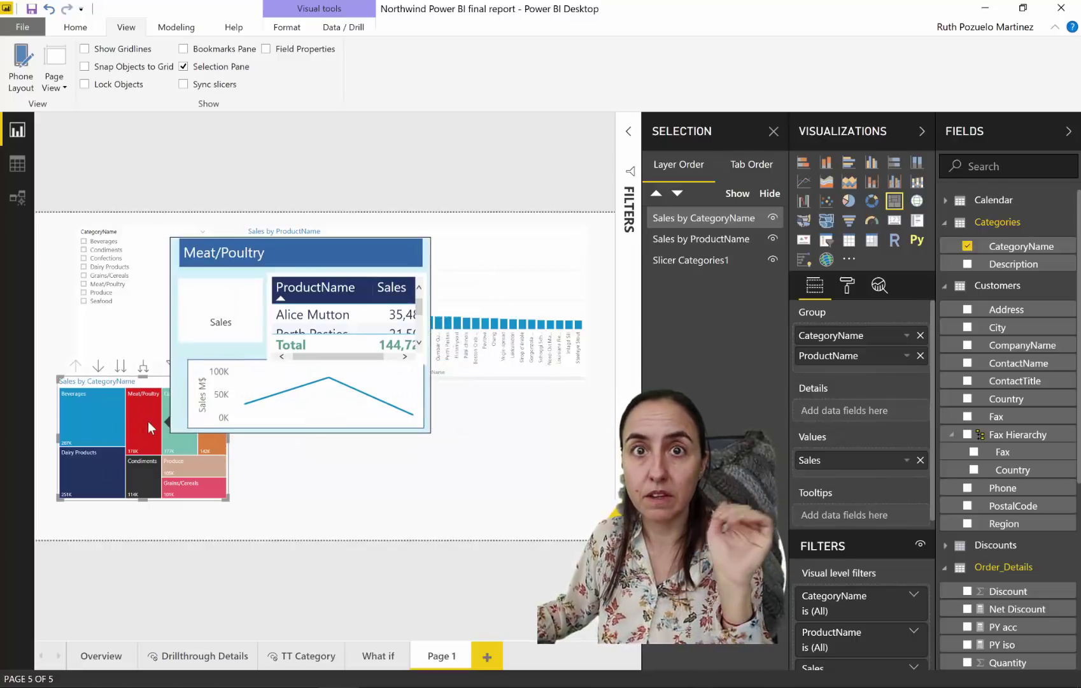
{"action": "left_click", "coordinate": [848, 286]}
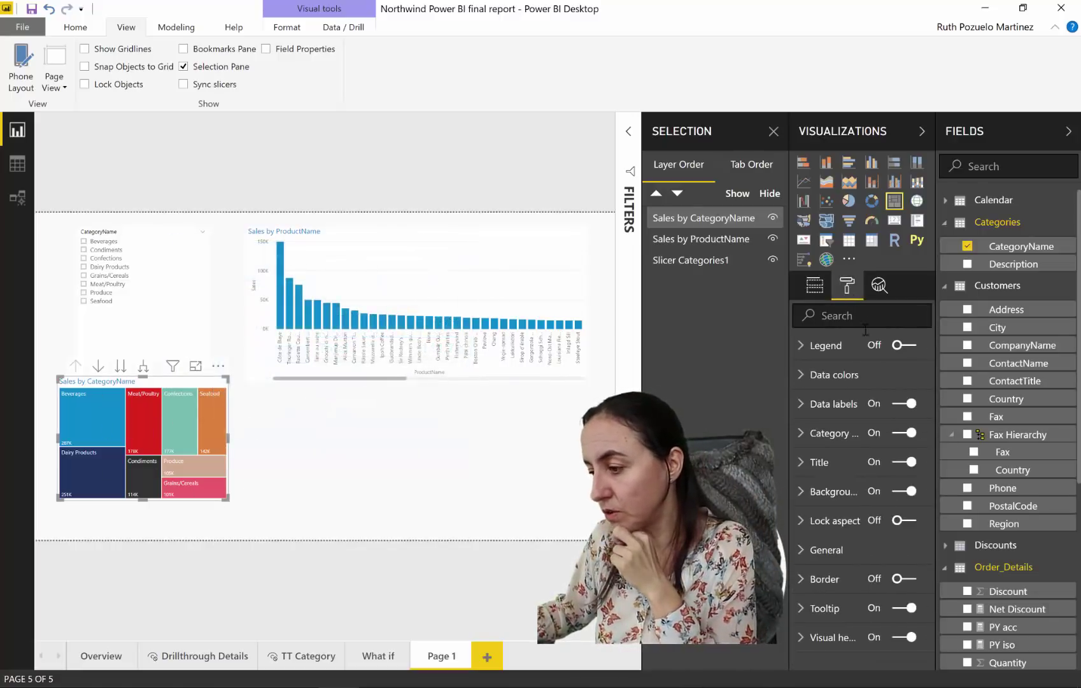
{"action": "left_click", "coordinate": [853, 615]}
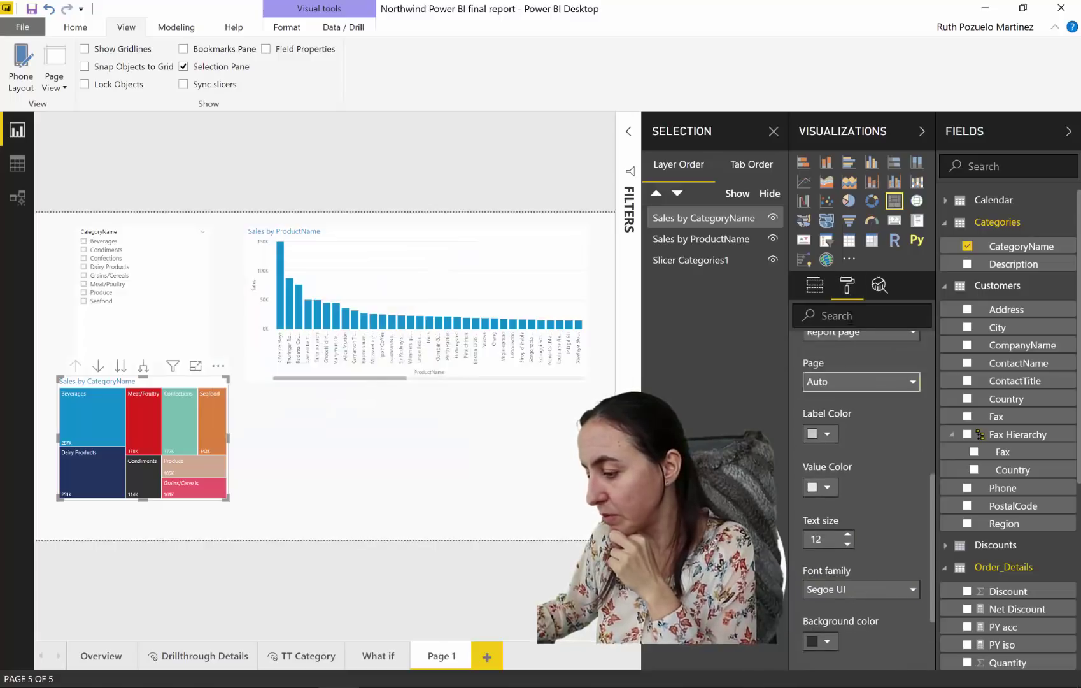
{"action": "scroll", "coordinate": [855, 399], "scroll_direction": "up", "scroll_amount": 2}
{"action": "left_click", "coordinate": [856, 412]}
{"action": "left_click", "coordinate": [846, 428]}
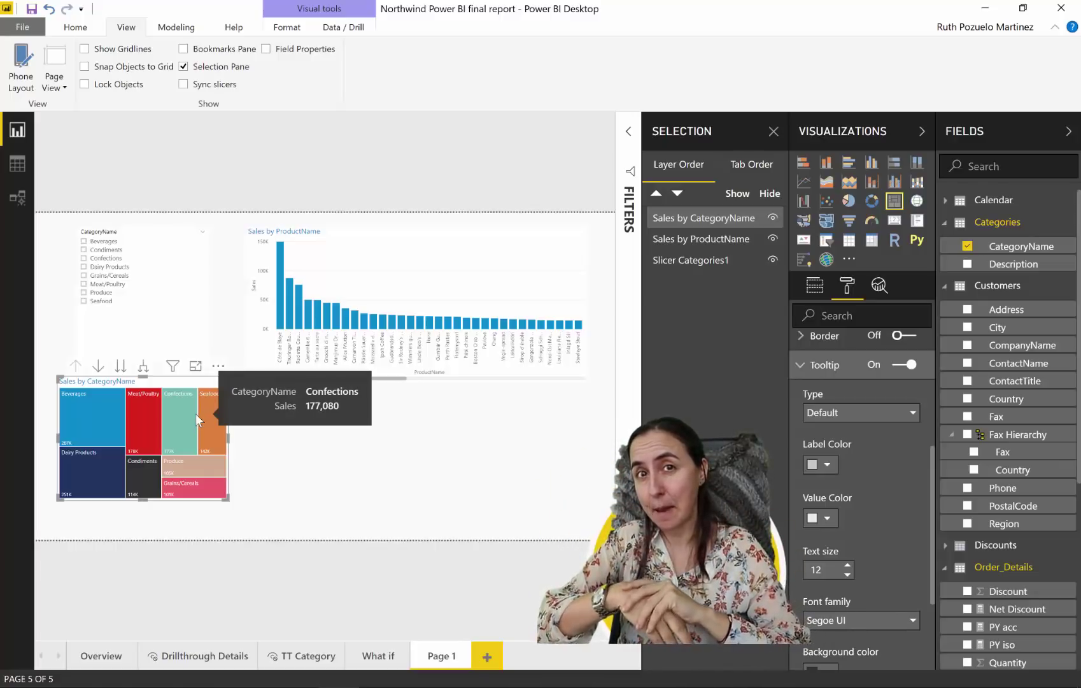
{"action": "left_click", "coordinate": [980, 223]}
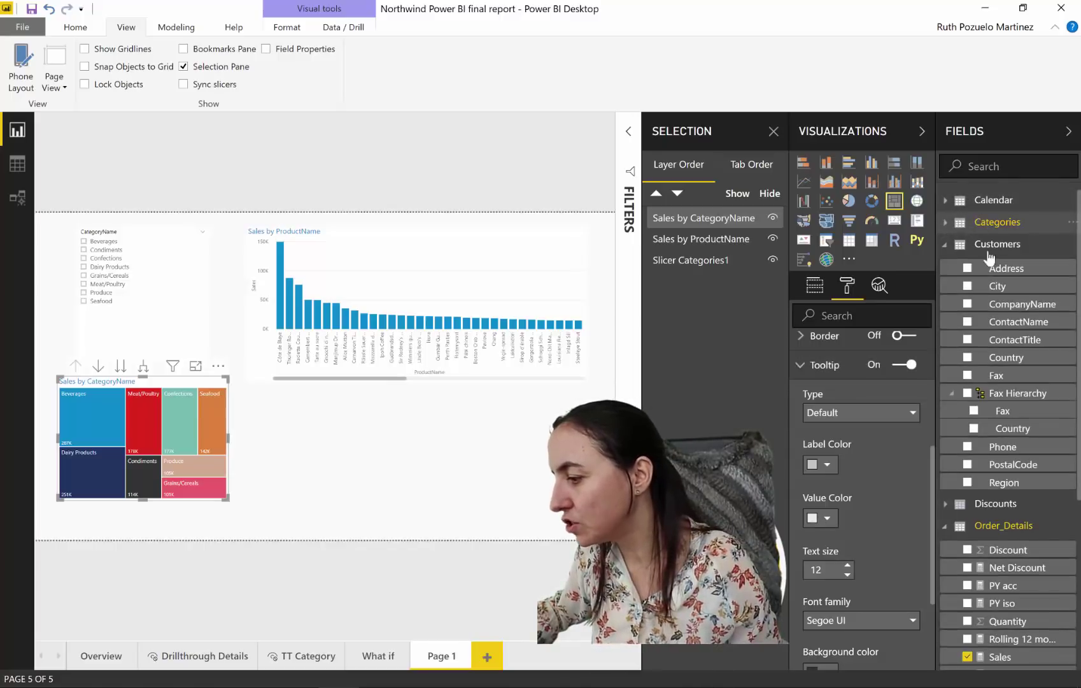
Try adding Calendar Year to the treemap's details, then remove it again.
{"action": "left_click", "coordinate": [984, 199]}
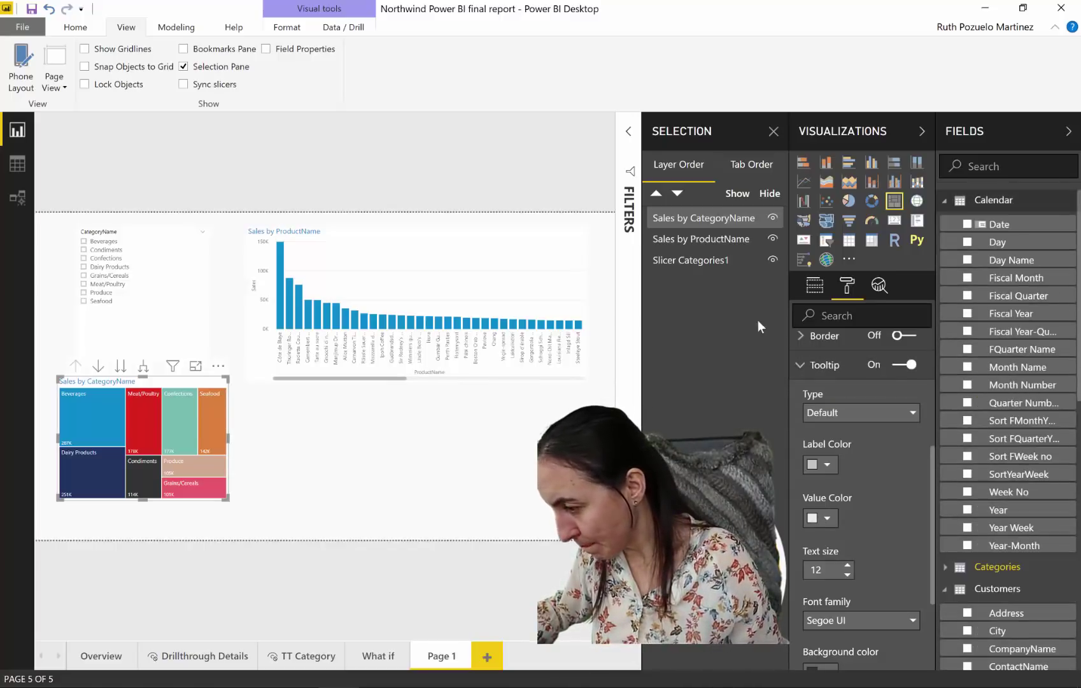
{"action": "left_click", "coordinate": [815, 285]}
{"action": "left_click_drag", "start_coordinate": [1032, 513], "coordinate": [861, 411]}
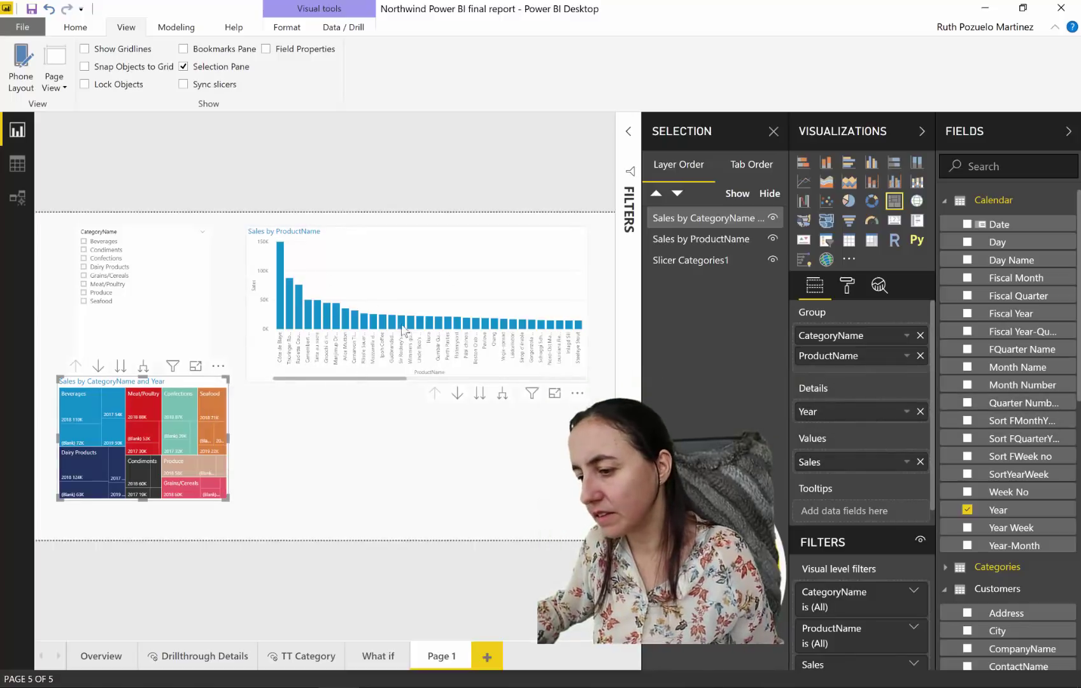
{"action": "left_click", "coordinate": [920, 411]}
Put Year in the product chart's Legend and switch it to a stacked area chart.
{"action": "left_click", "coordinate": [502, 246]}
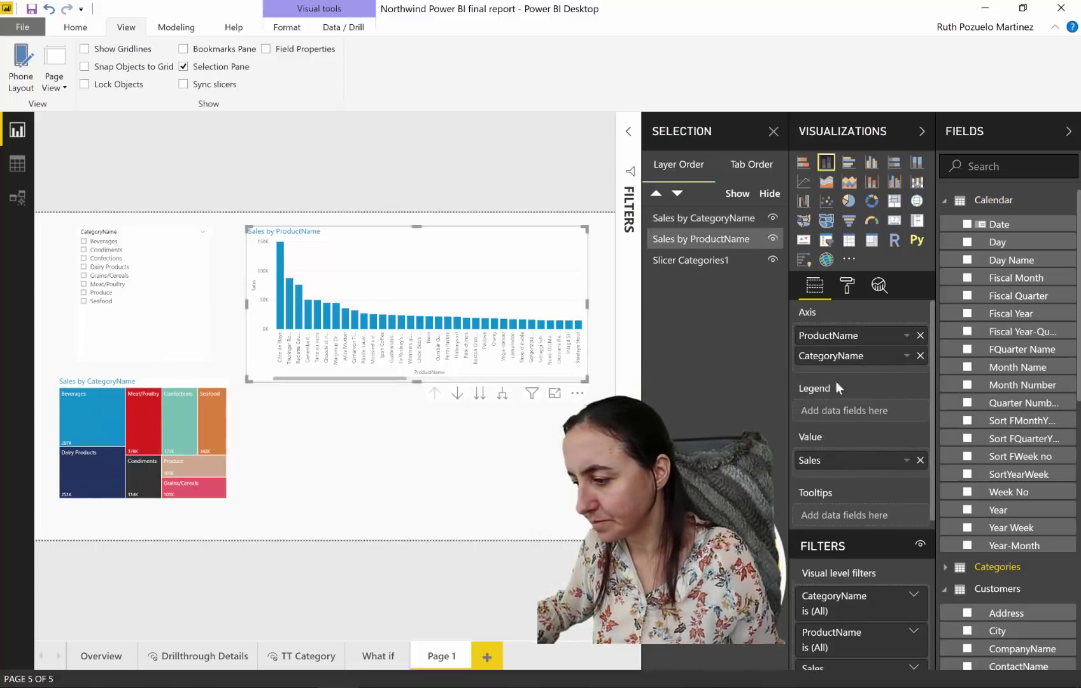
{"action": "left_click_drag", "start_coordinate": [998, 510], "coordinate": [856, 411]}
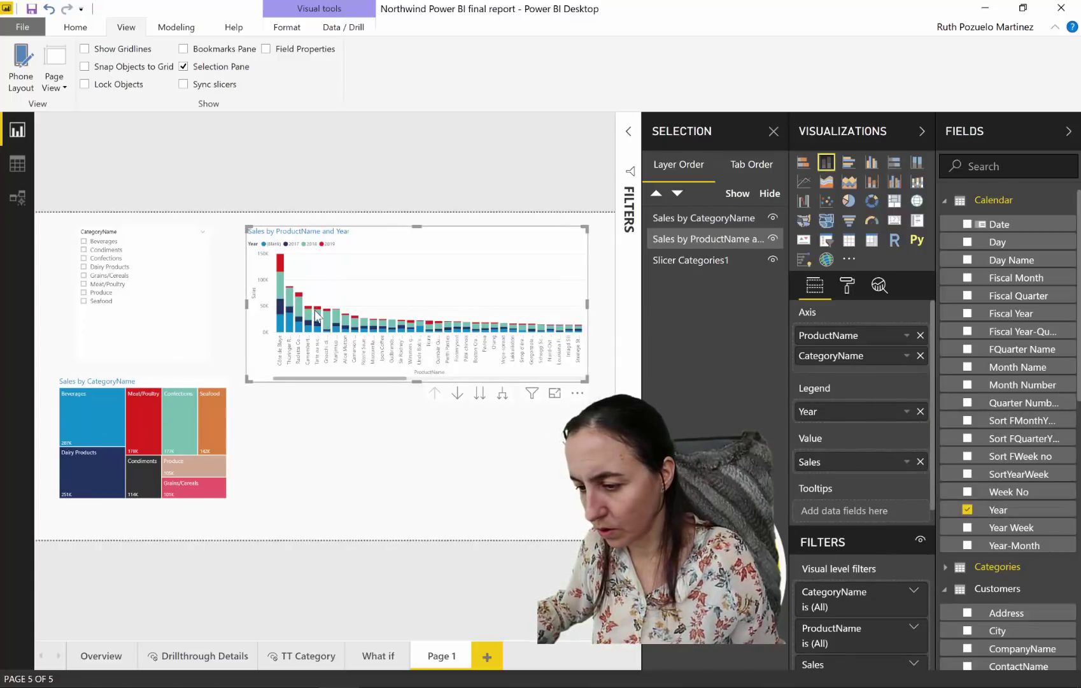
{"action": "mouse_move", "coordinate": [335, 315]}
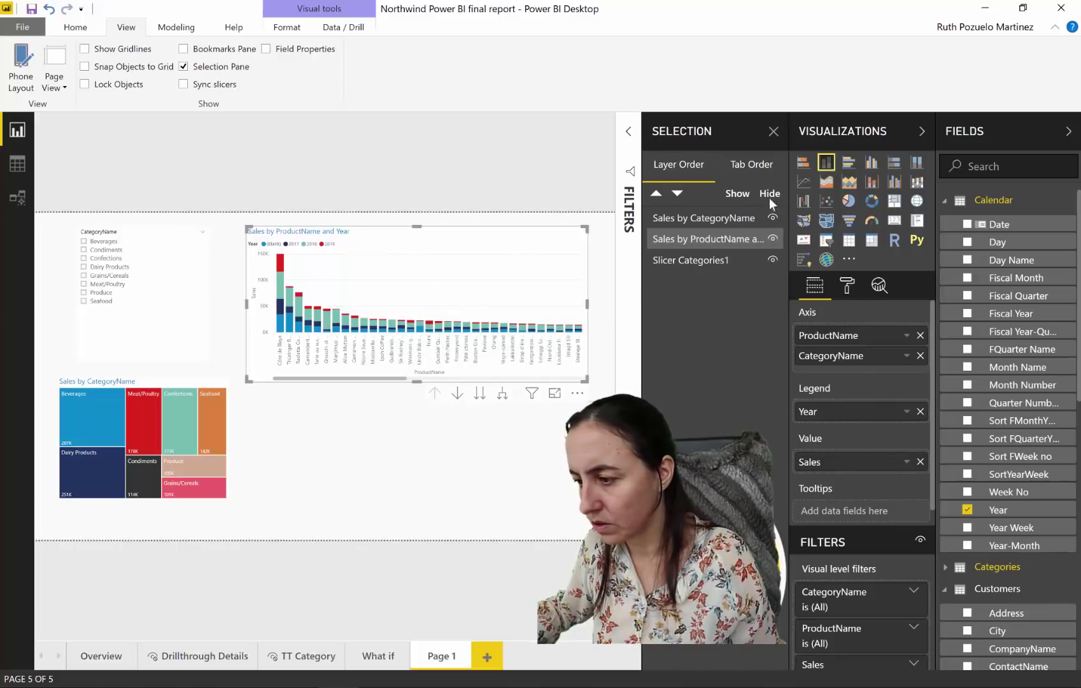
{"action": "left_click", "coordinate": [826, 181]}
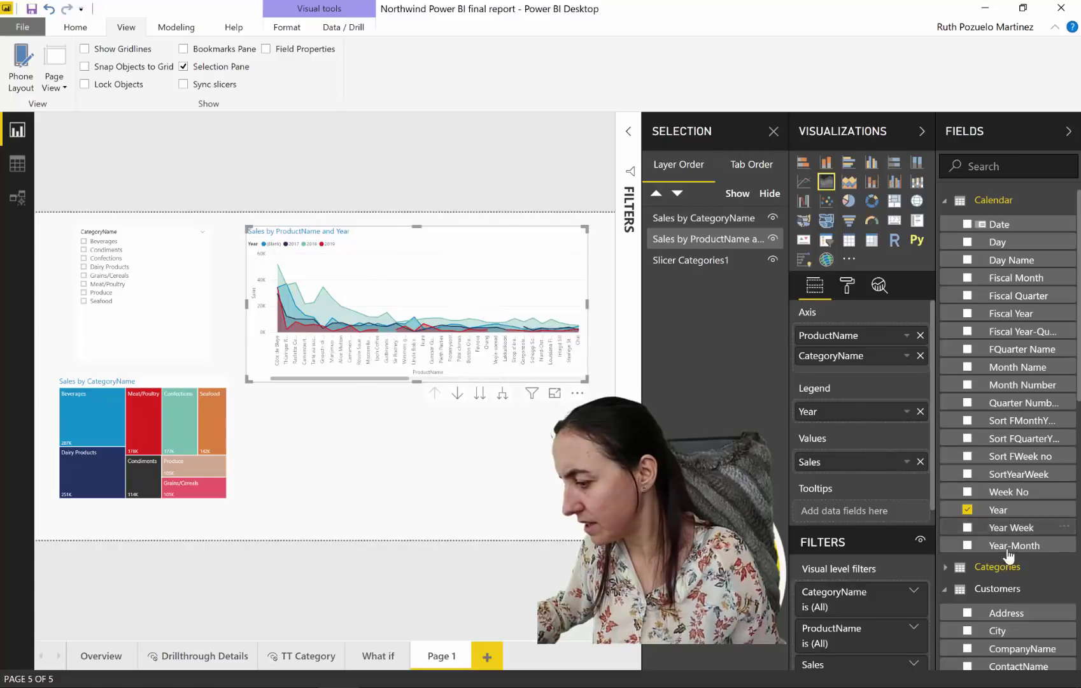
Add YTD and YOY to the area chart's Tooltips.
{"action": "scroll", "coordinate": [1008, 556], "scroll_direction": "down", "scroll_amount": 8}
{"action": "left_click_drag", "start_coordinate": [1019, 567], "coordinate": [863, 517]}
{"action": "left_click_drag", "start_coordinate": [1003, 569], "coordinate": [852, 517]}
{"action": "mouse_move", "coordinate": [323, 299]}
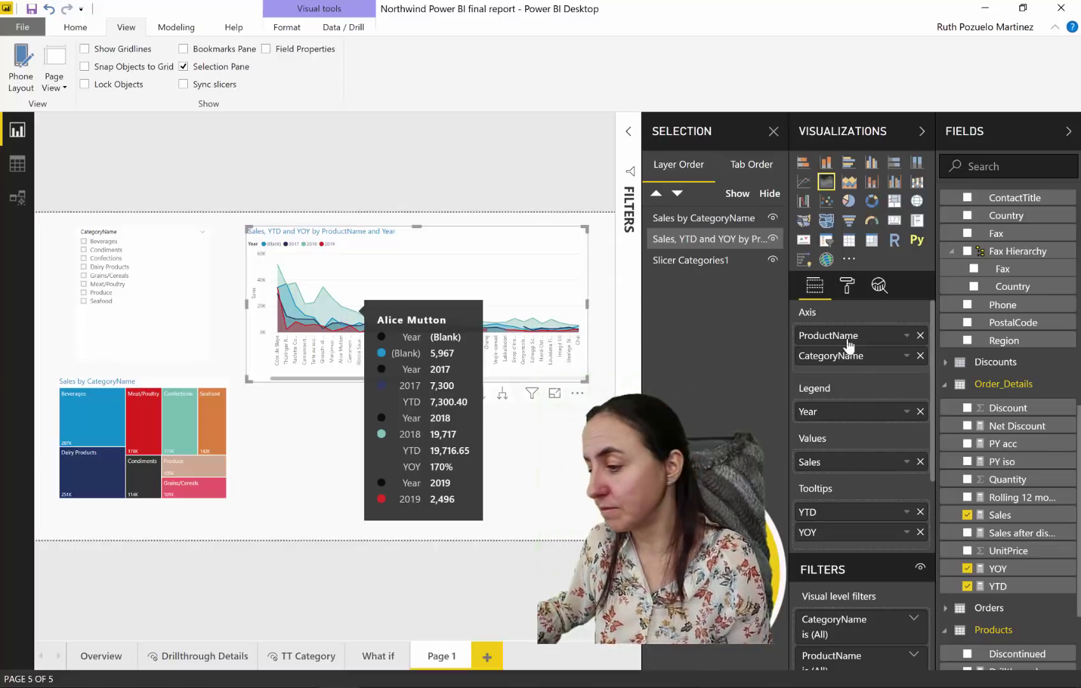
Try a theme tooltip background, then make the tooltip labels dark and the values blue.
{"action": "left_click", "coordinate": [847, 286]}
{"action": "scroll", "coordinate": [860, 382], "scroll_direction": "down", "scroll_amount": 2}
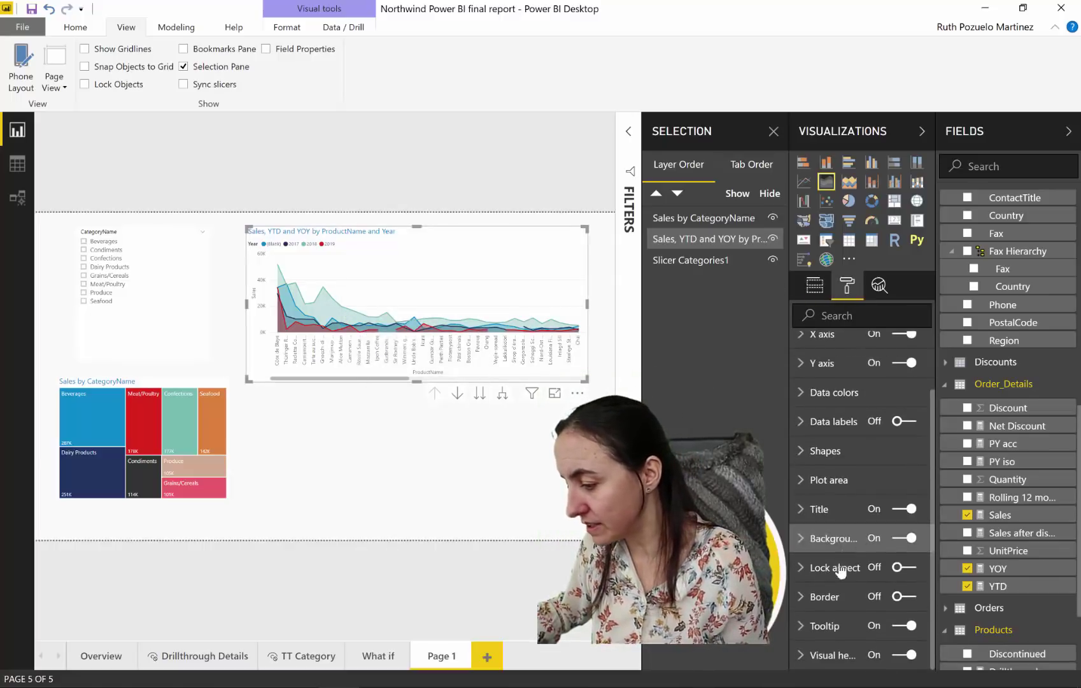
{"action": "left_click", "coordinate": [822, 616]}
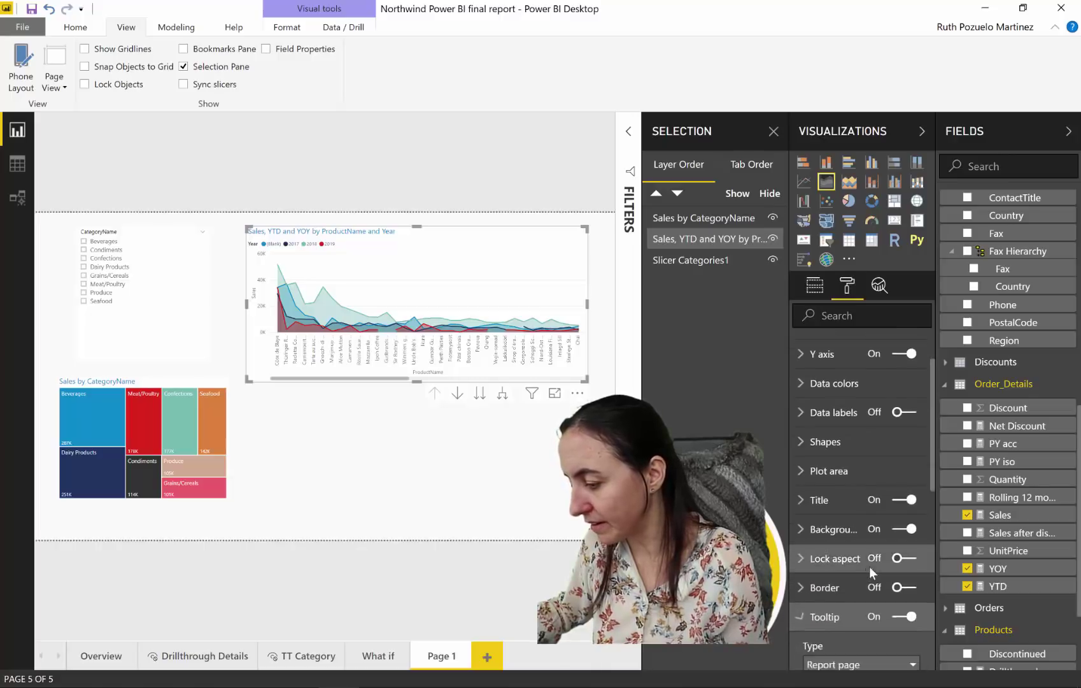
{"action": "scroll", "coordinate": [871, 565], "scroll_direction": "down", "scroll_amount": 5}
{"action": "left_click", "coordinate": [824, 535]}
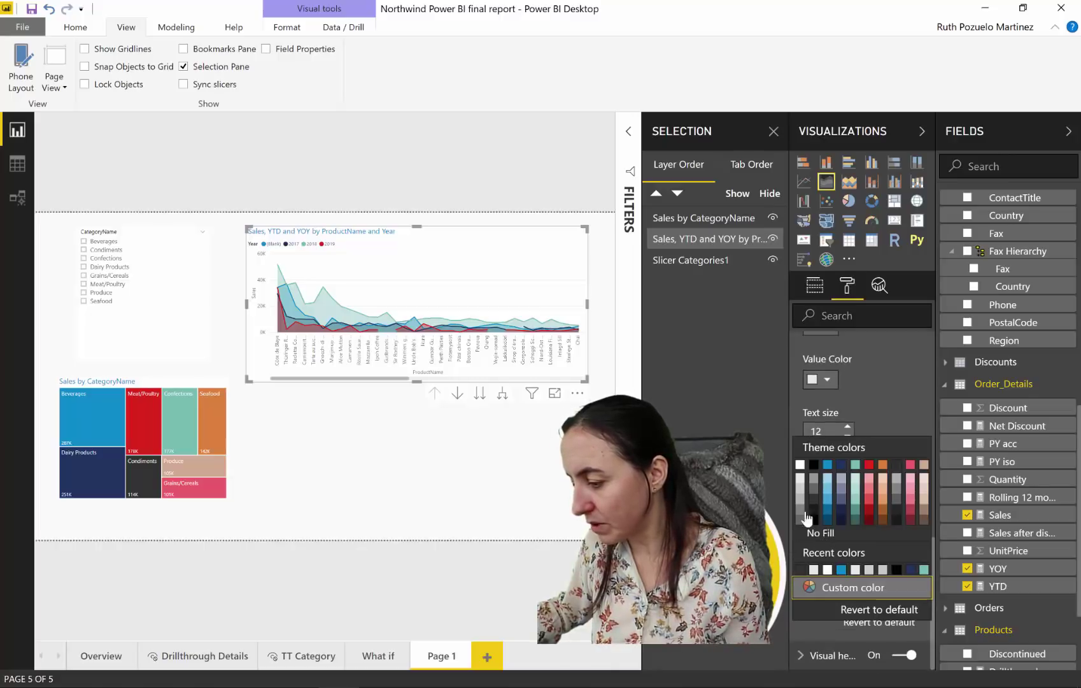
{"action": "left_click", "coordinate": [800, 465]}
{"action": "scroll", "coordinate": [871, 476], "scroll_direction": "up", "scroll_amount": 2}
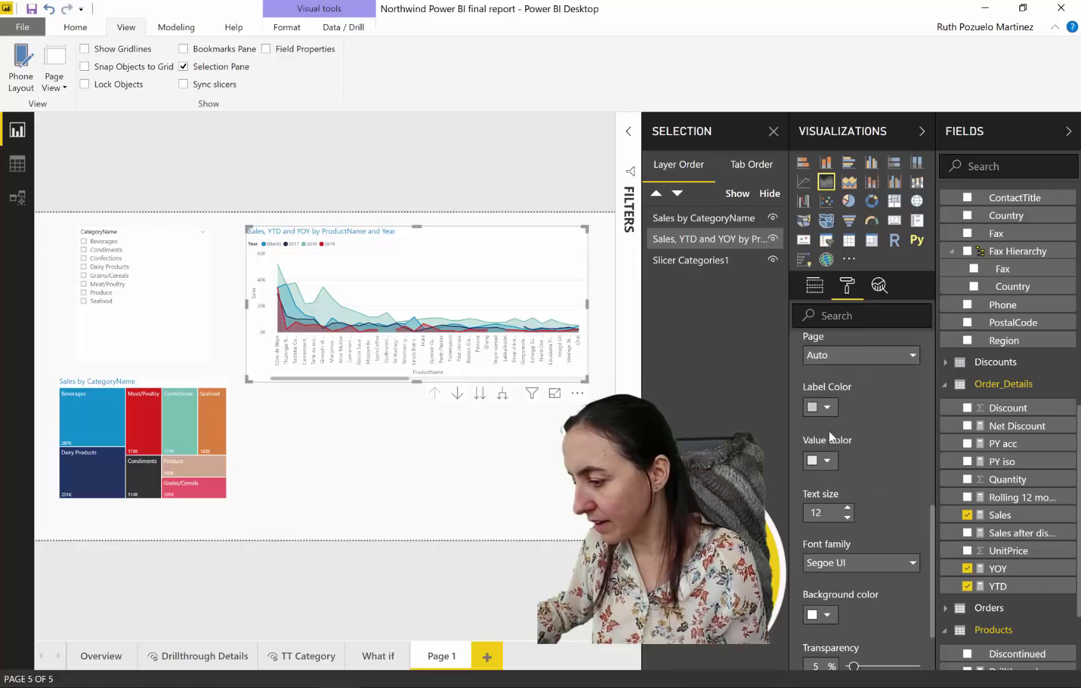
{"action": "left_click", "coordinate": [827, 408]}
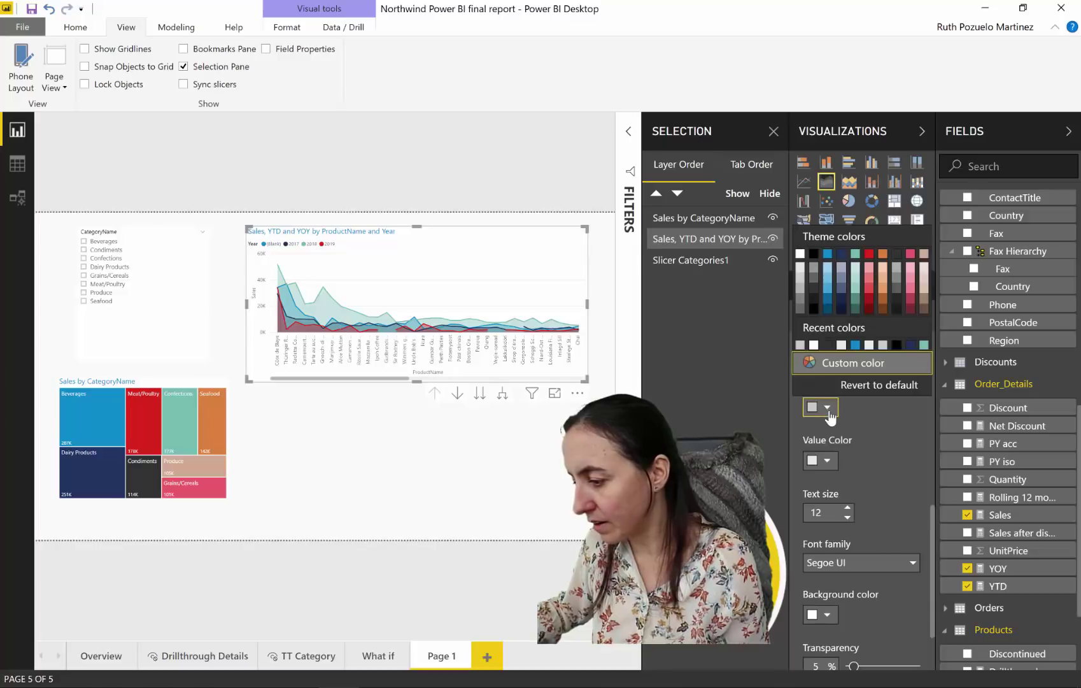
{"action": "left_click", "coordinate": [815, 303]}
{"action": "left_click", "coordinate": [827, 461]}
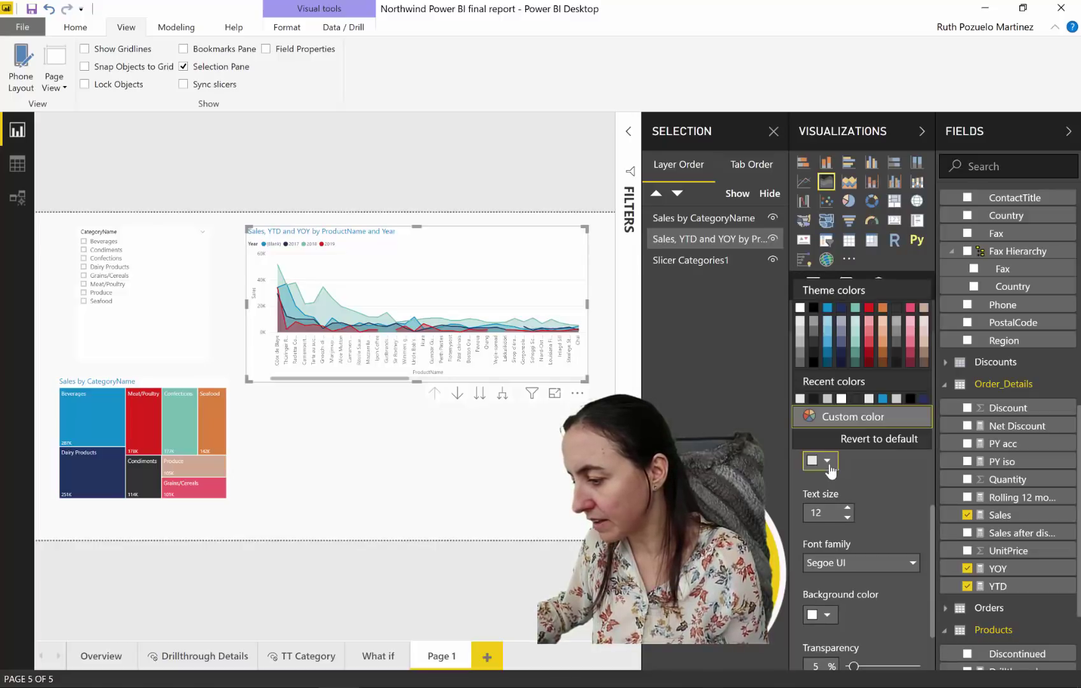
{"action": "left_click", "coordinate": [828, 307]}
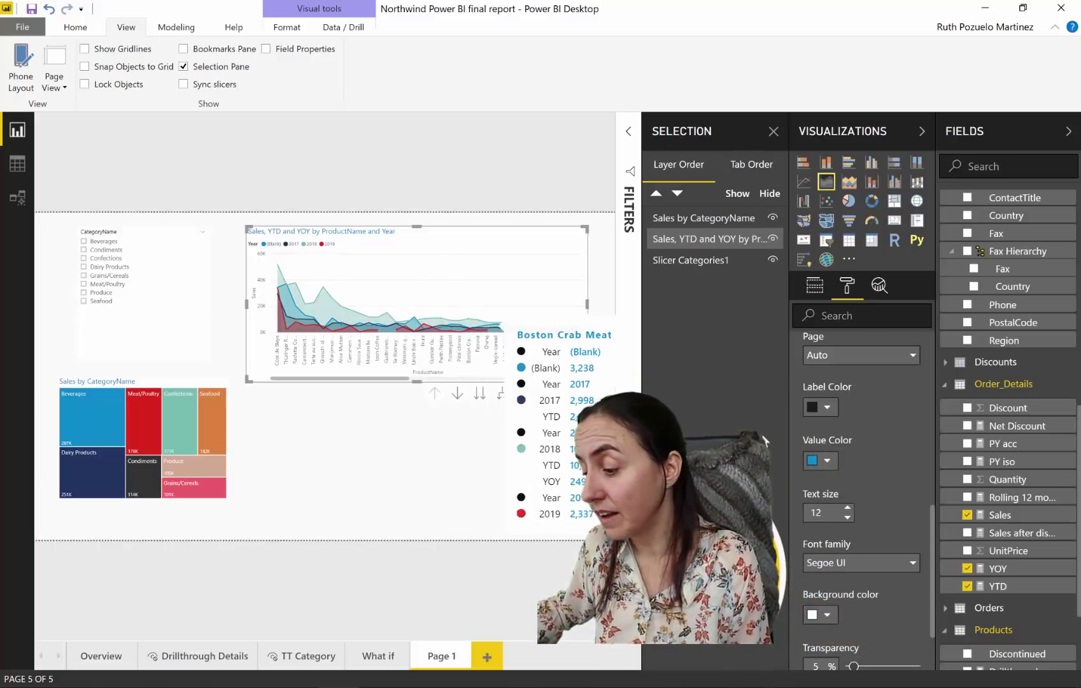
Set tooltip transparency to 0% and give the tooltips a custom f3f3f3 background.
{"action": "left_click_drag", "start_coordinate": [854, 666], "coordinate": [850, 666]}
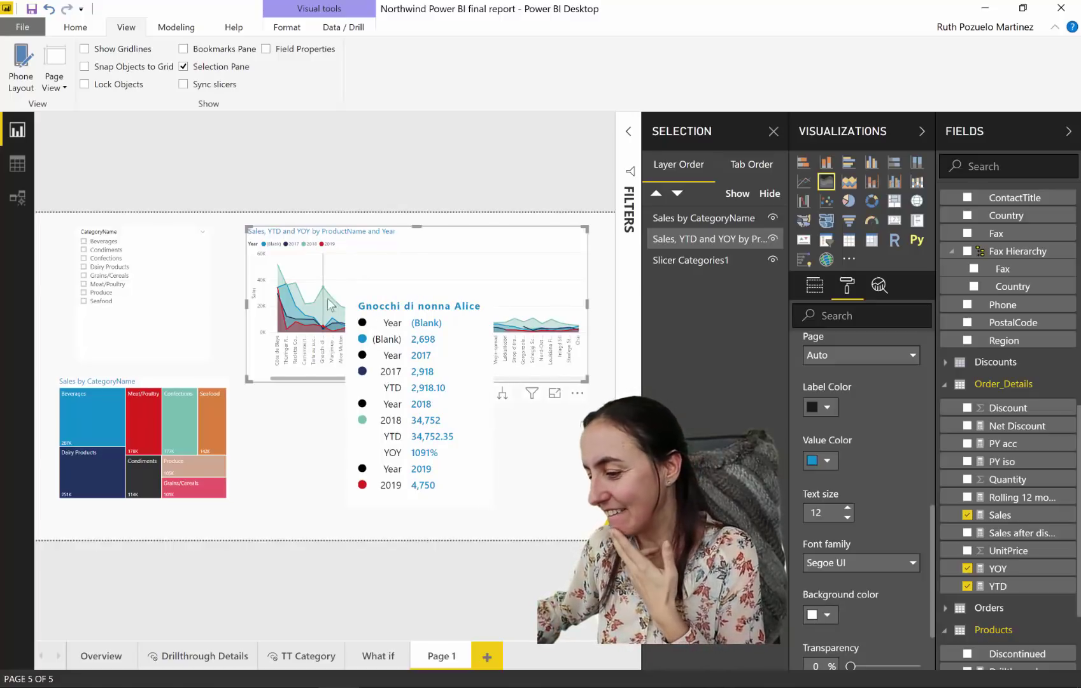
{"action": "left_click", "coordinate": [827, 615]}
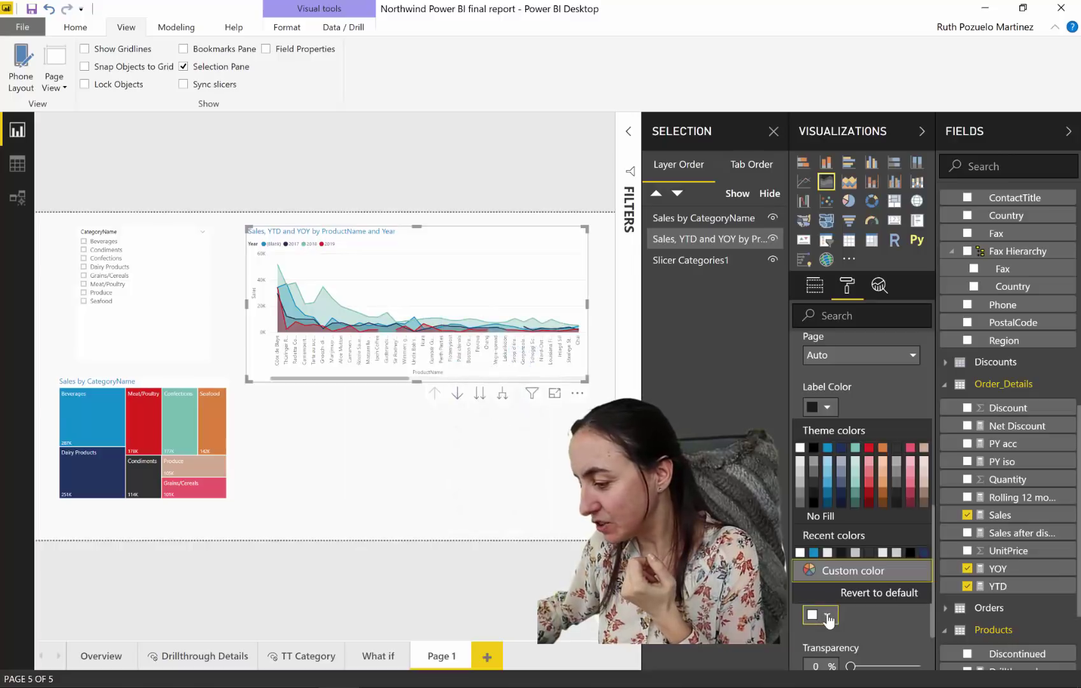
{"action": "left_click", "coordinate": [836, 575]}
{"action": "left_click_drag", "start_coordinate": [842, 575], "coordinate": [787, 575]}
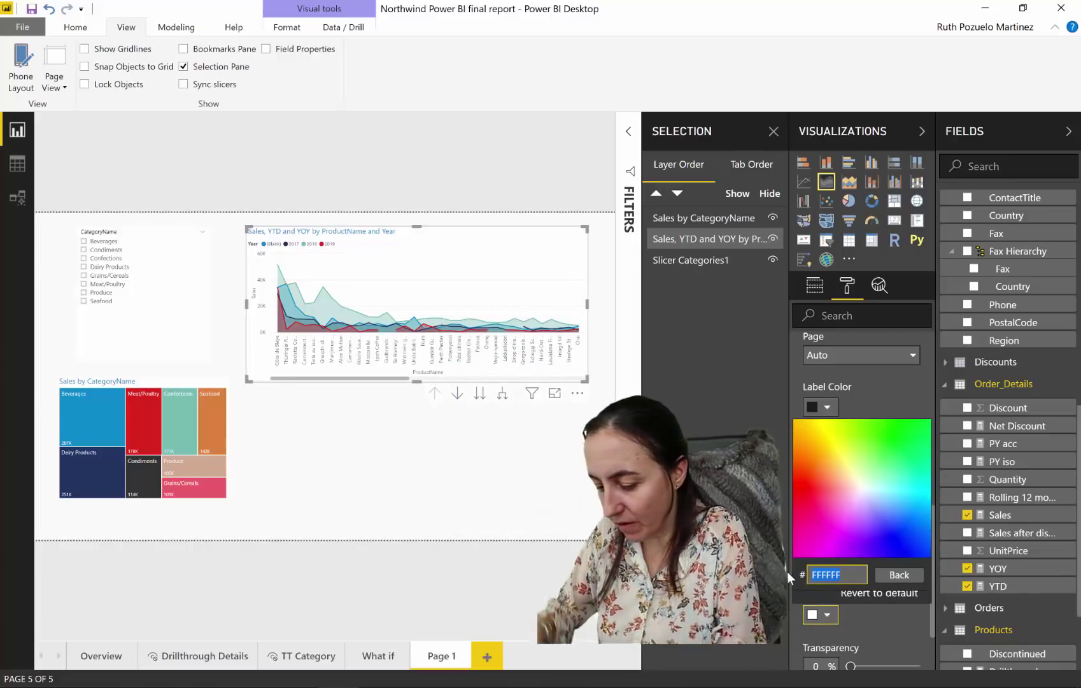
{"action": "type", "text": "f3f3f3"}
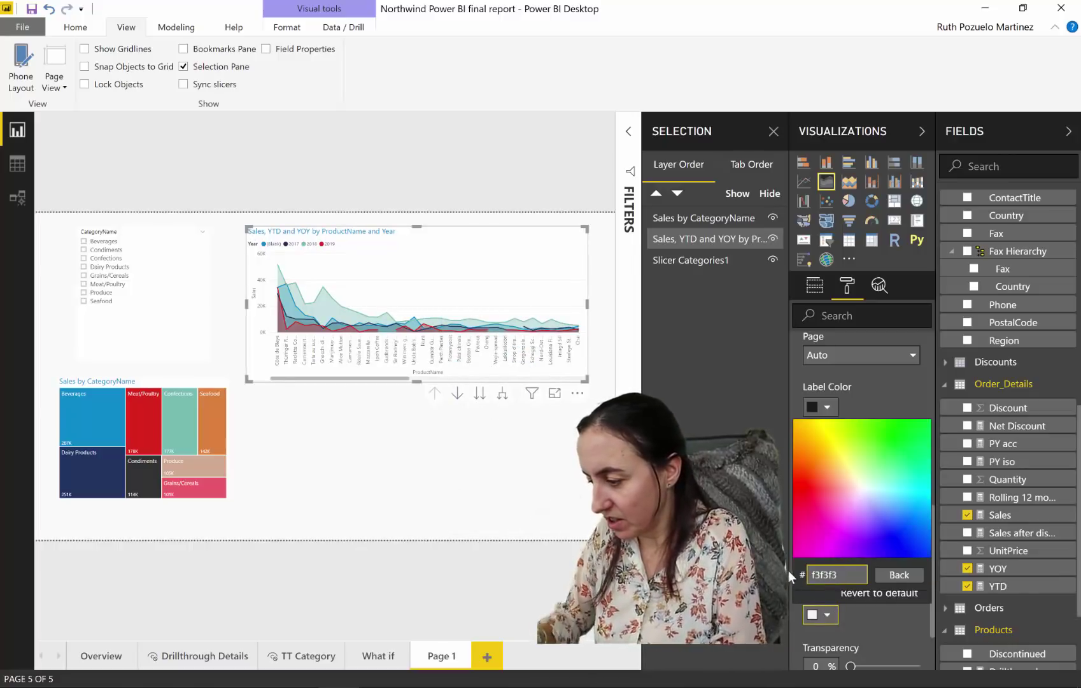
{"action": "left_click", "coordinate": [514, 428]}
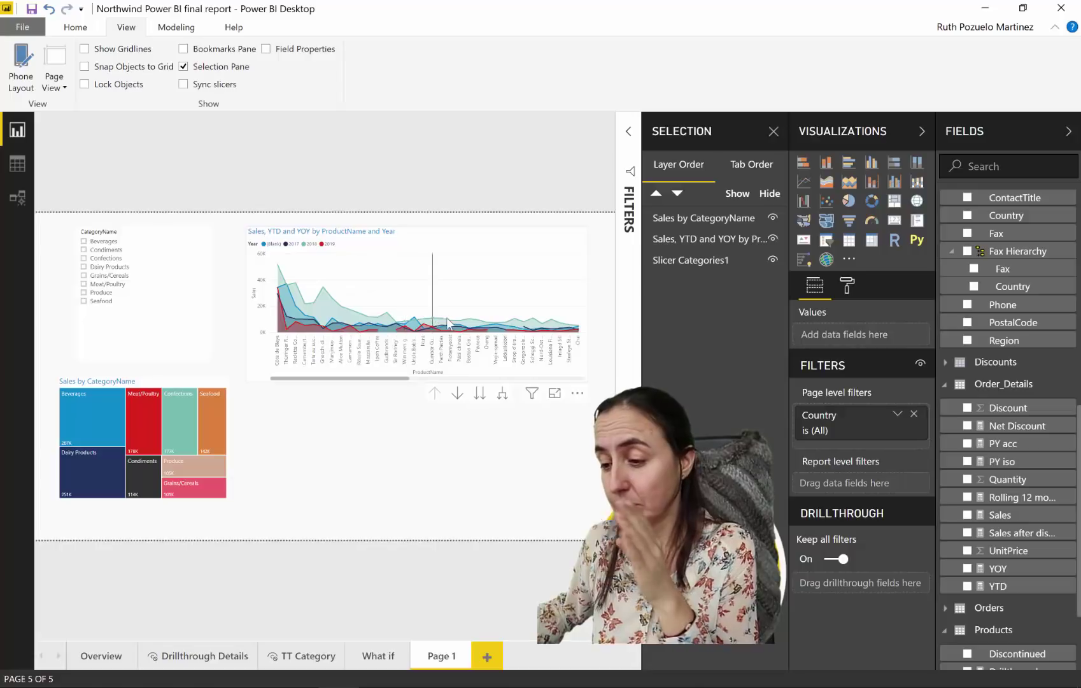
Preview the restyled tooltips on the line chart.
{"action": "mouse_move", "coordinate": [459, 321]}
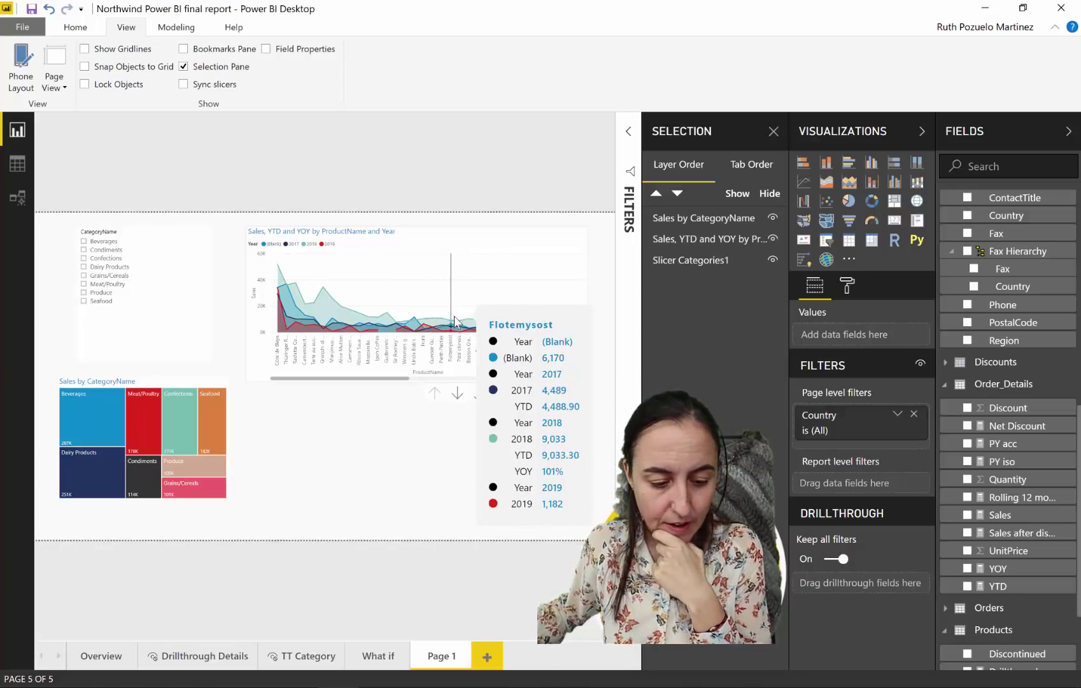
Move the line chart down beside the treemap, then insert an image on the page.
{"action": "left_click_drag", "start_coordinate": [511, 238], "coordinate": [517, 367]}
{"action": "left_click", "coordinate": [73, 27]}
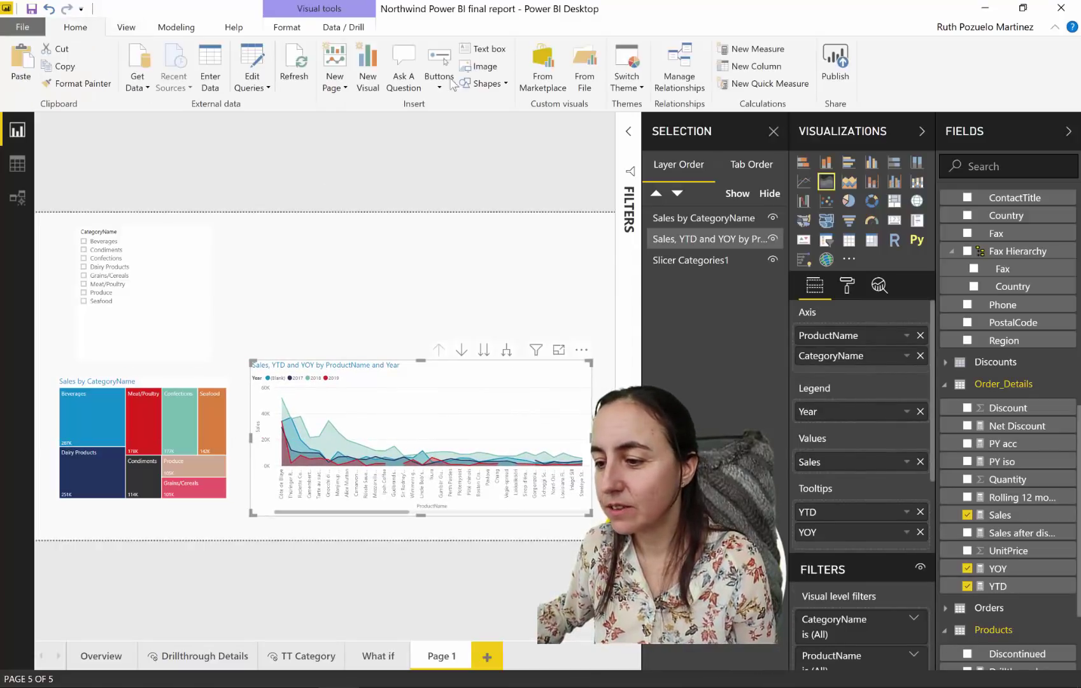
{"action": "left_click", "coordinate": [486, 67]}
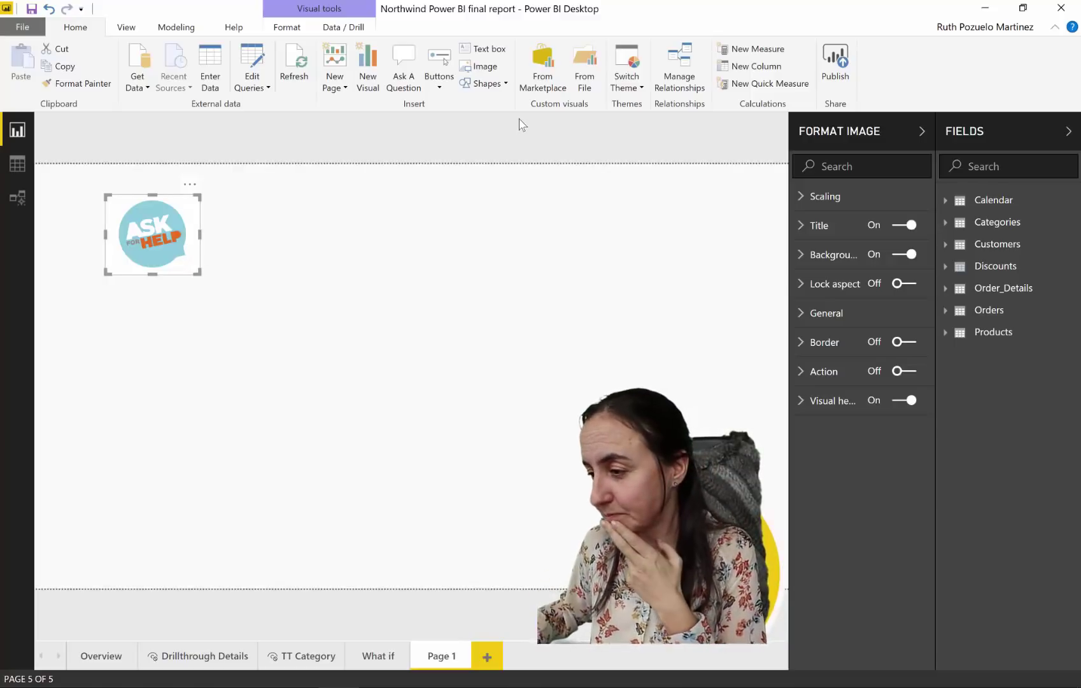
Turn on the image's action with Type Web URL and start entering the curbal address.
{"action": "left_click", "coordinate": [898, 372]}
{"action": "left_click", "coordinate": [843, 375]}
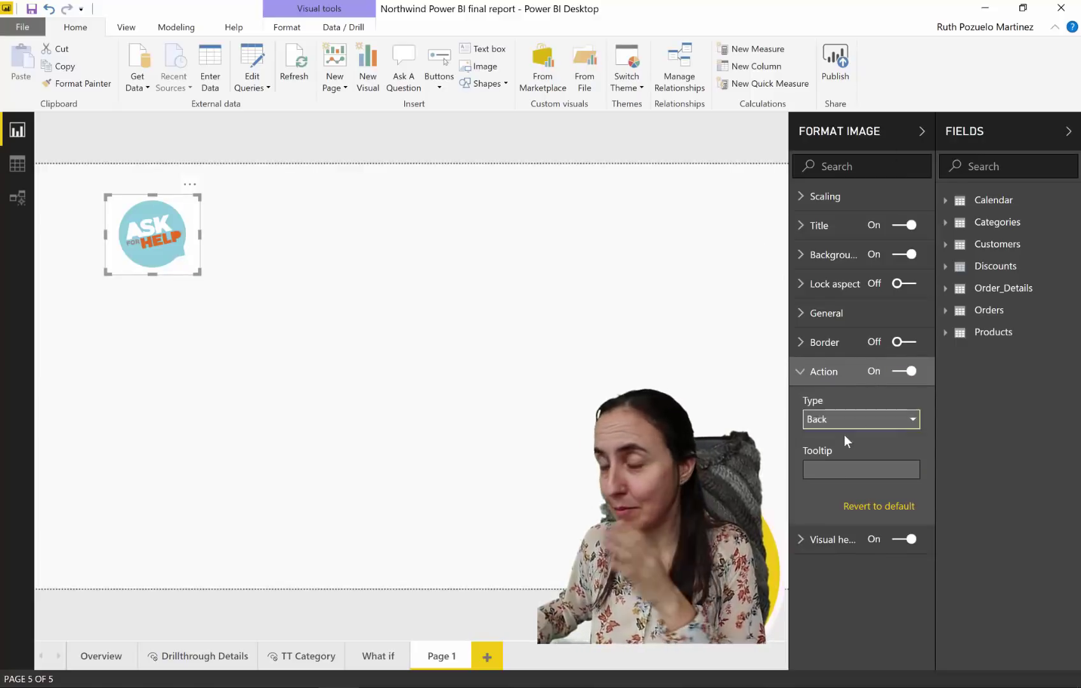
{"action": "left_click", "coordinate": [893, 423]}
{"action": "left_click", "coordinate": [846, 491]}
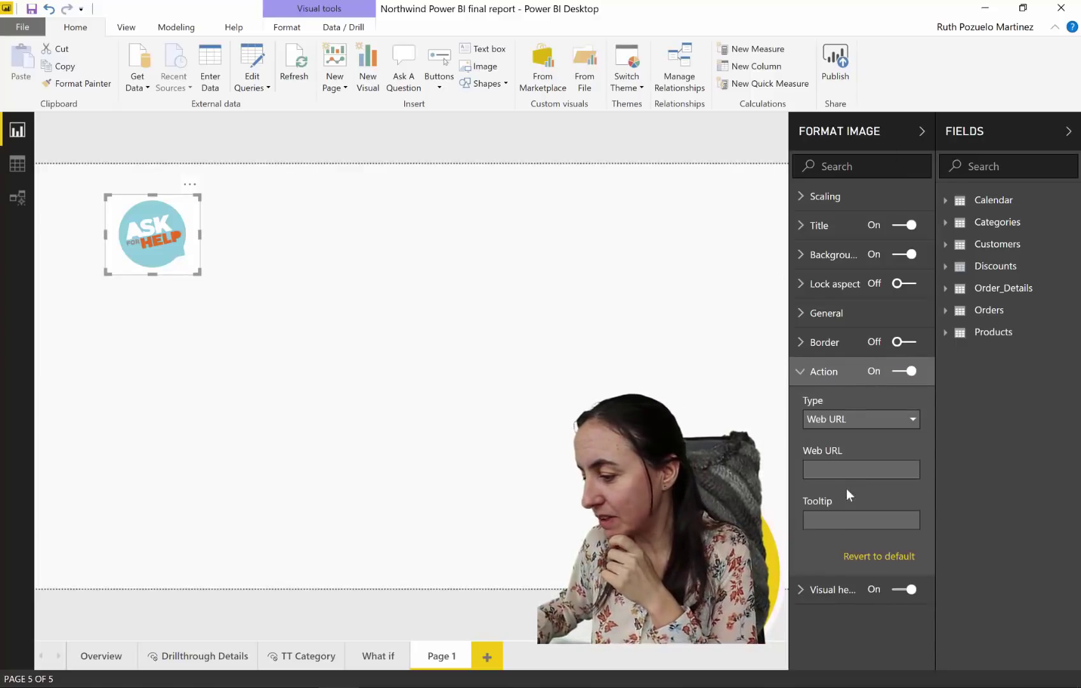
{"action": "left_click", "coordinate": [845, 471]}
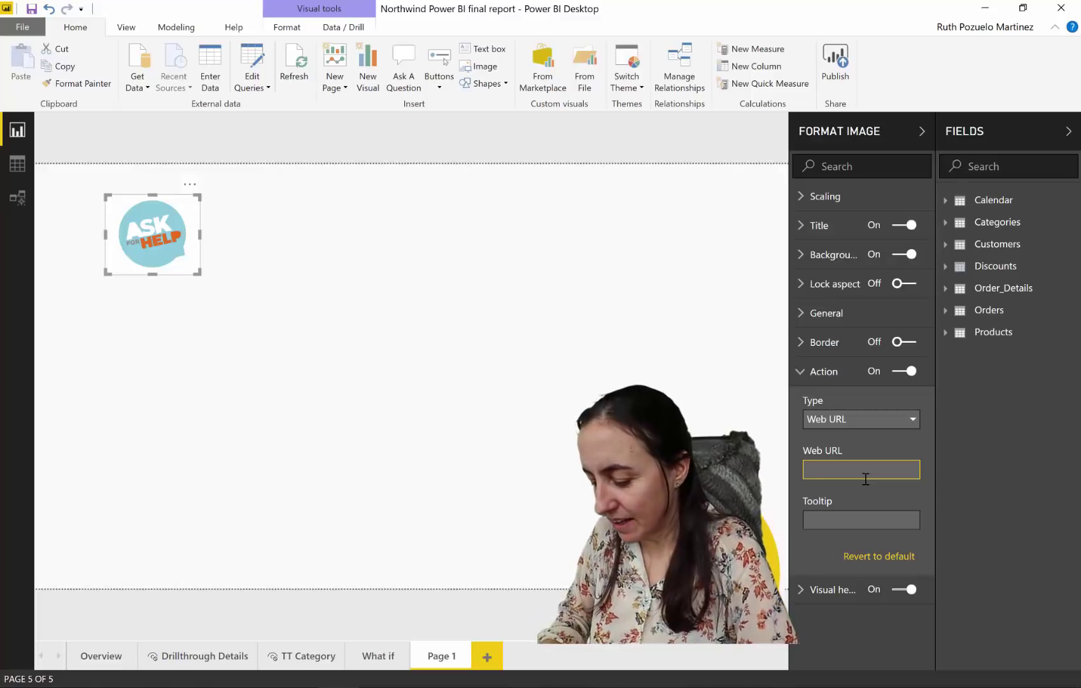
{"action": "type", "text": "curbal.com/contact"}
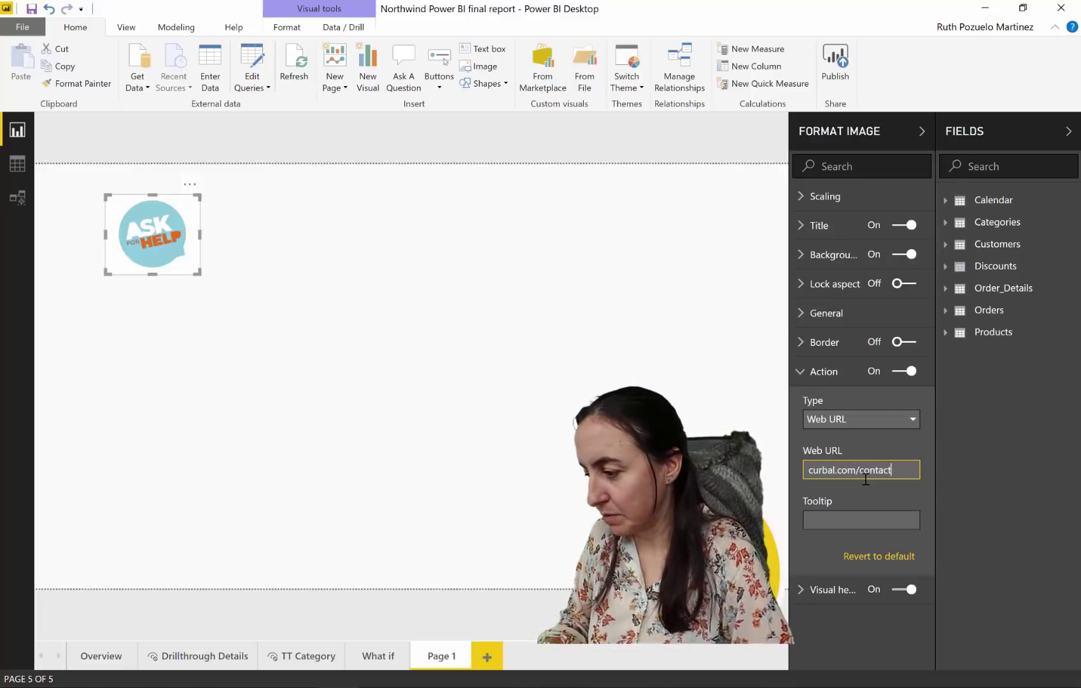
{"action": "left_click", "coordinate": [867, 516]}
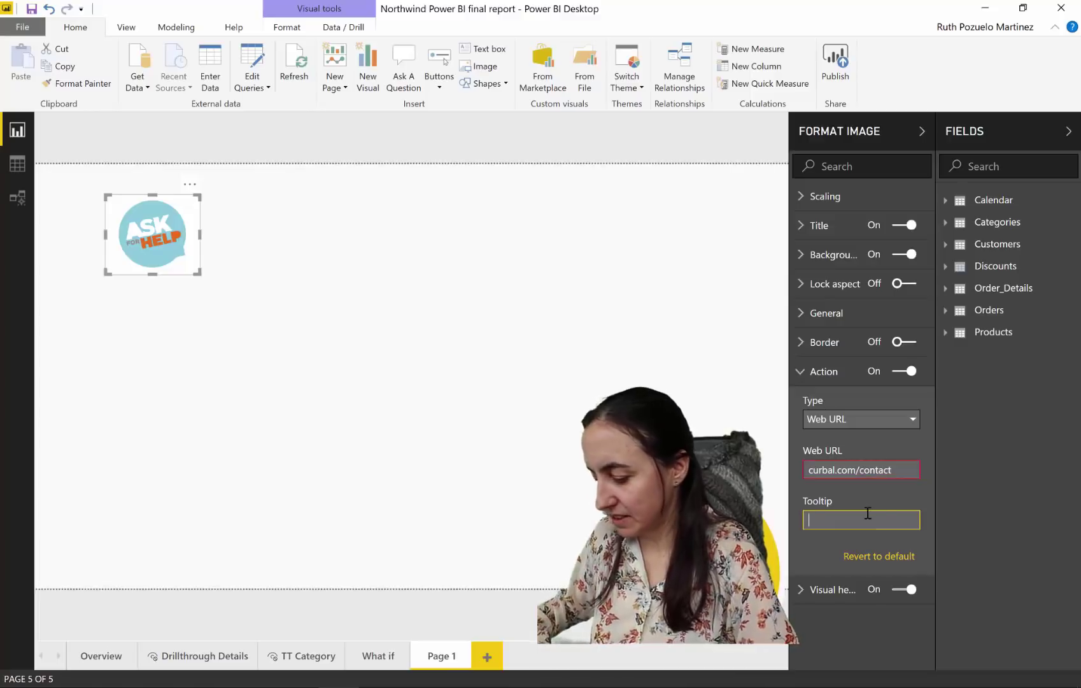
{"action": "type", "text": "co"}
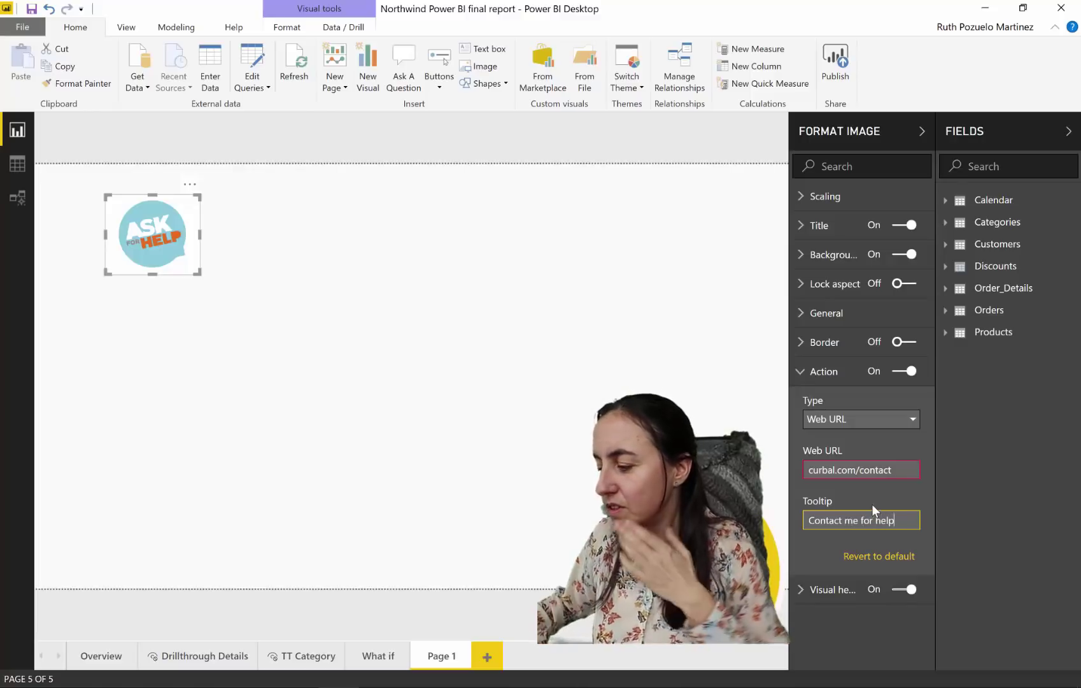
{"action": "left_click", "coordinate": [849, 463]}
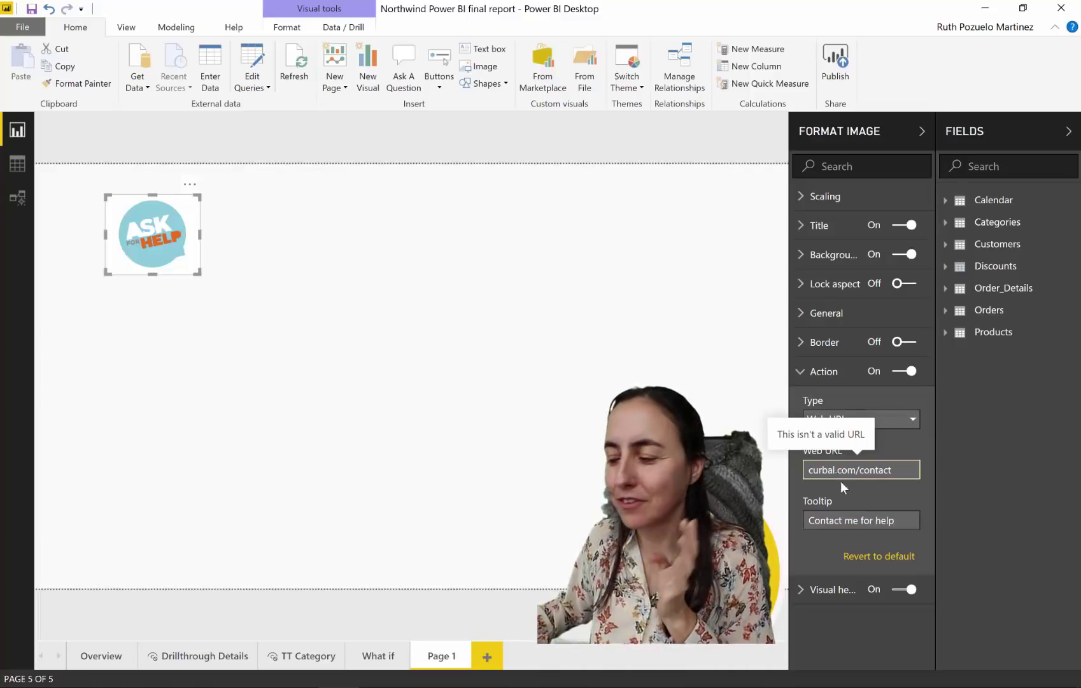
{"action": "left_click", "coordinate": [810, 466]}
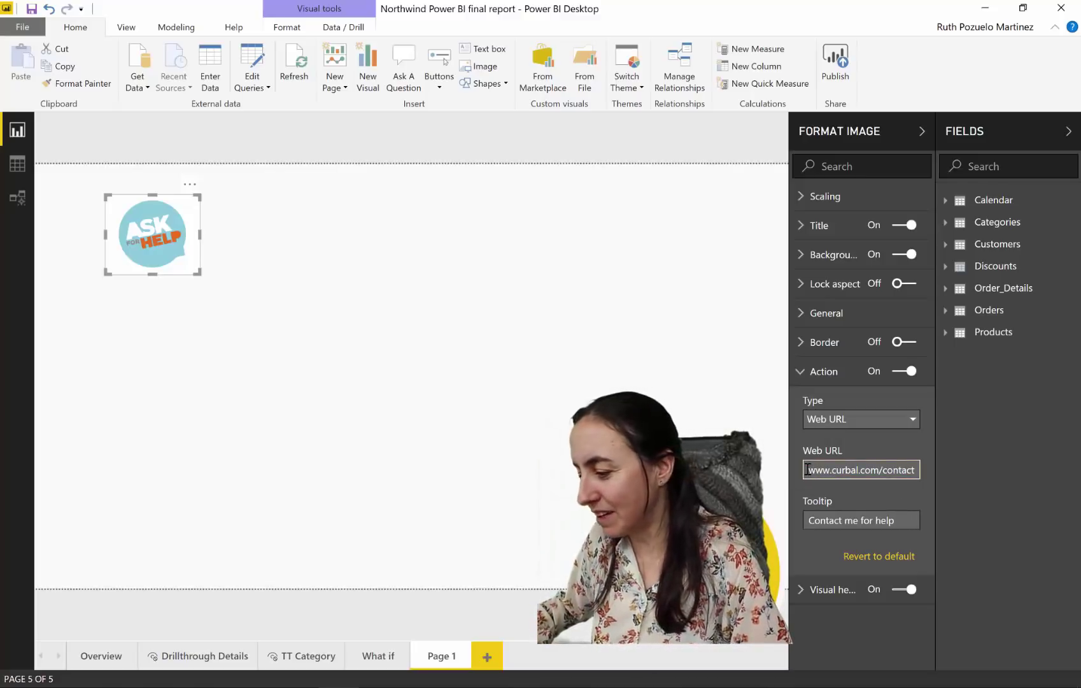
{"action": "type", "text": "http"}
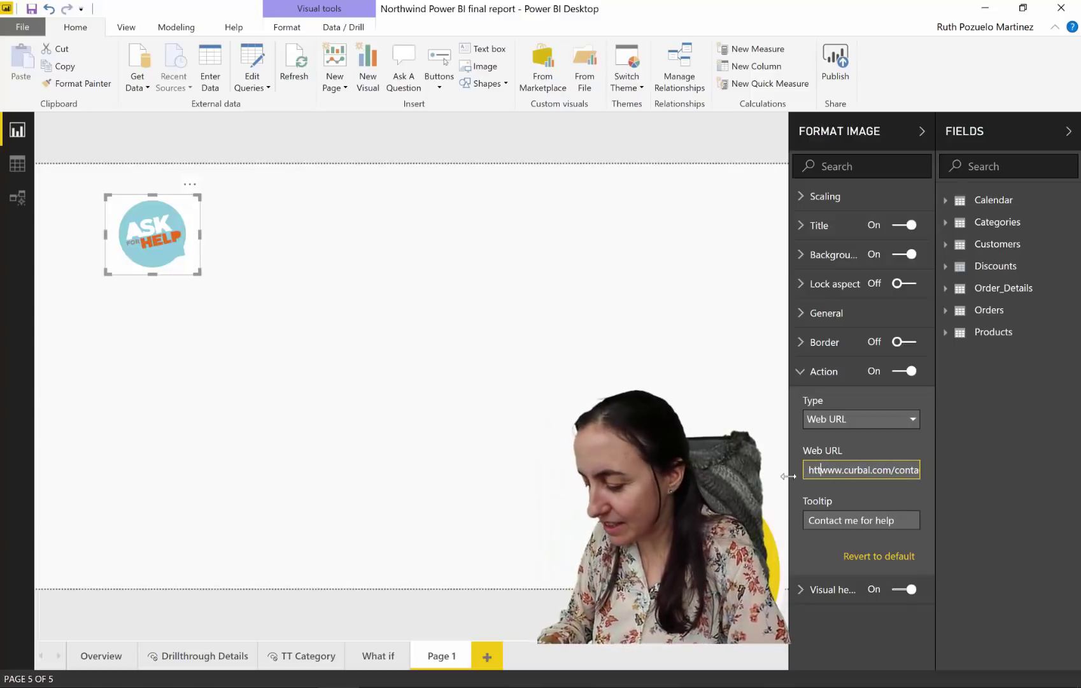
{"action": "type", "text": "s://"}
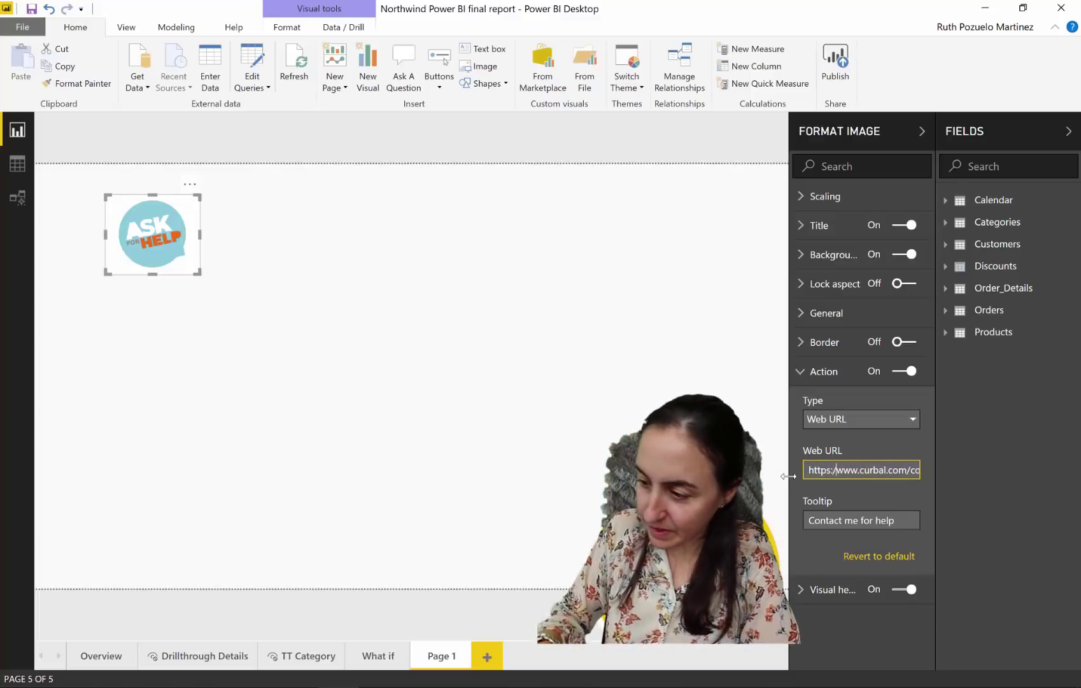
{"action": "left_click", "coordinate": [557, 424]}
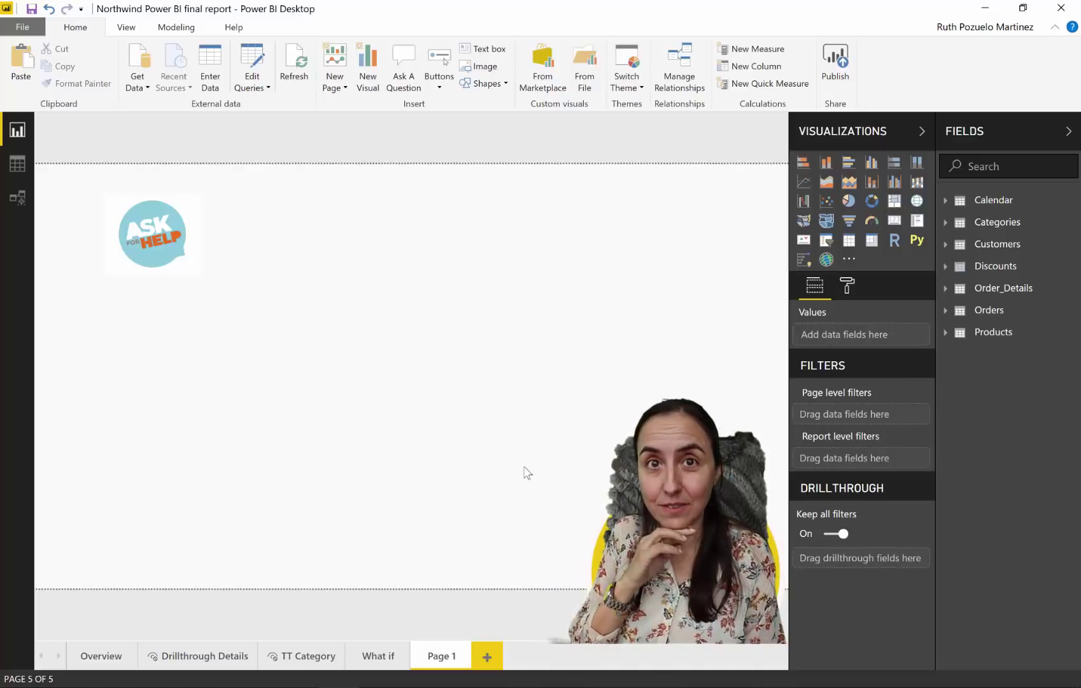
{"action": "key", "text": "alt+Tab"}
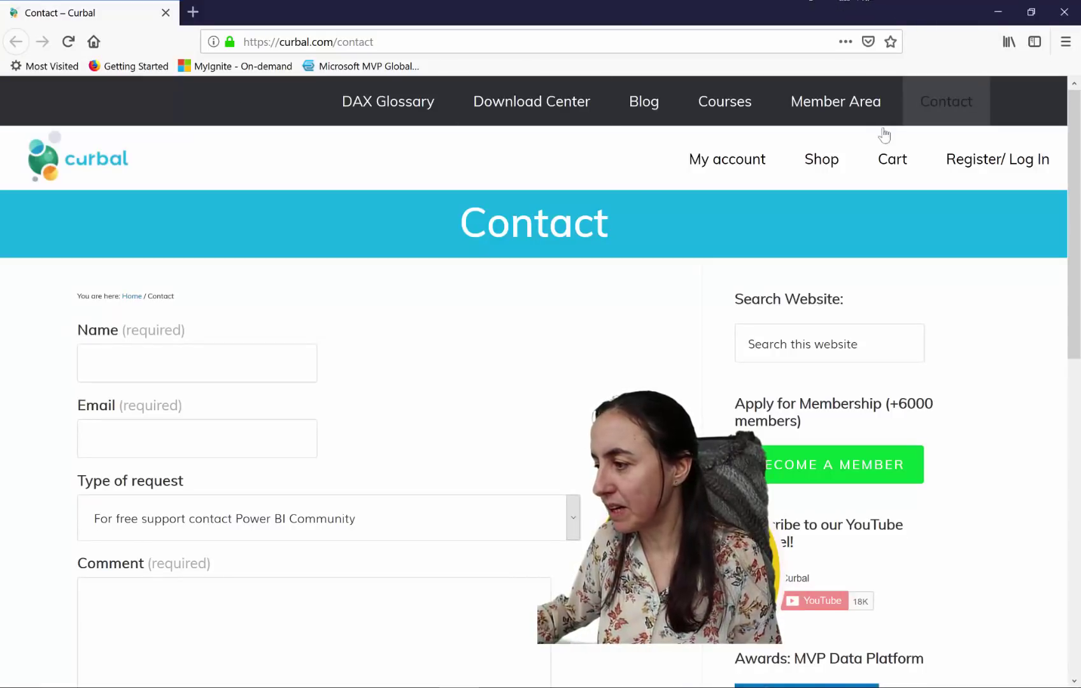
{"action": "left_click", "coordinate": [997, 11]}
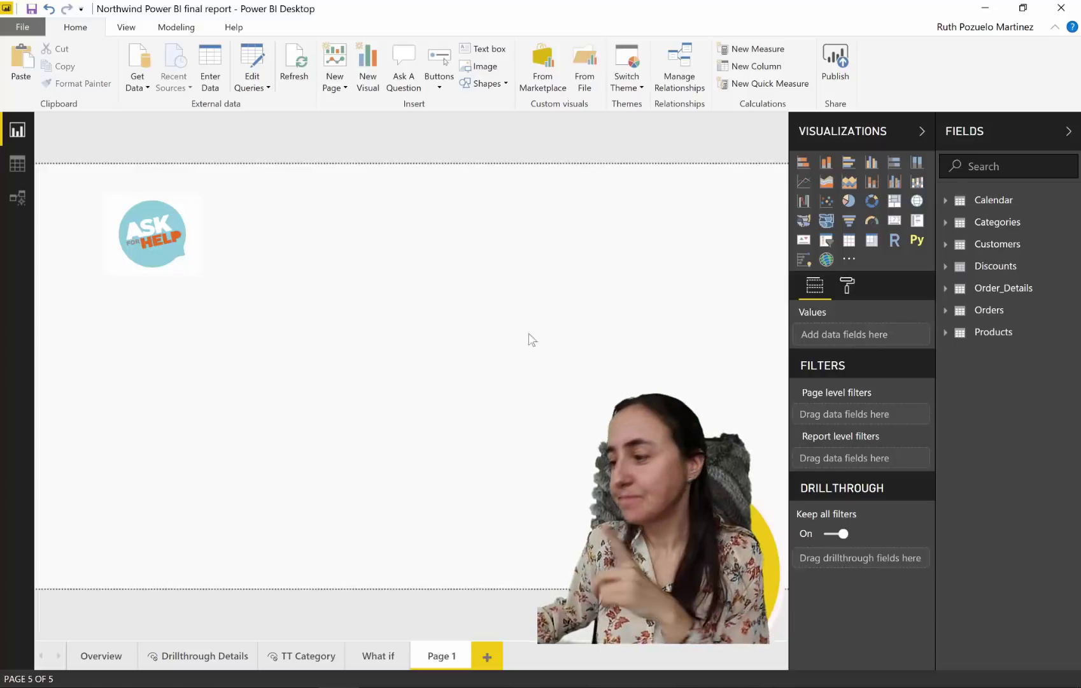
Build a map of Sales by CategoryName, centred and enlarged on the page.
{"action": "left_click", "coordinate": [997, 222]}
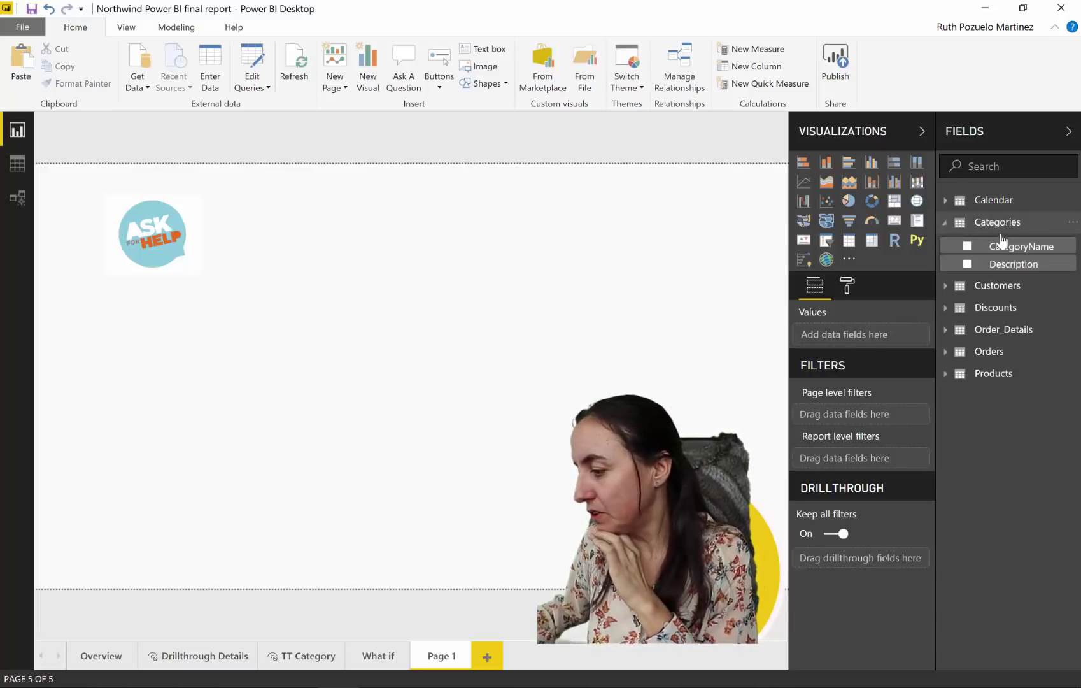
{"action": "left_click_drag", "start_coordinate": [1001, 243], "coordinate": [743, 327]}
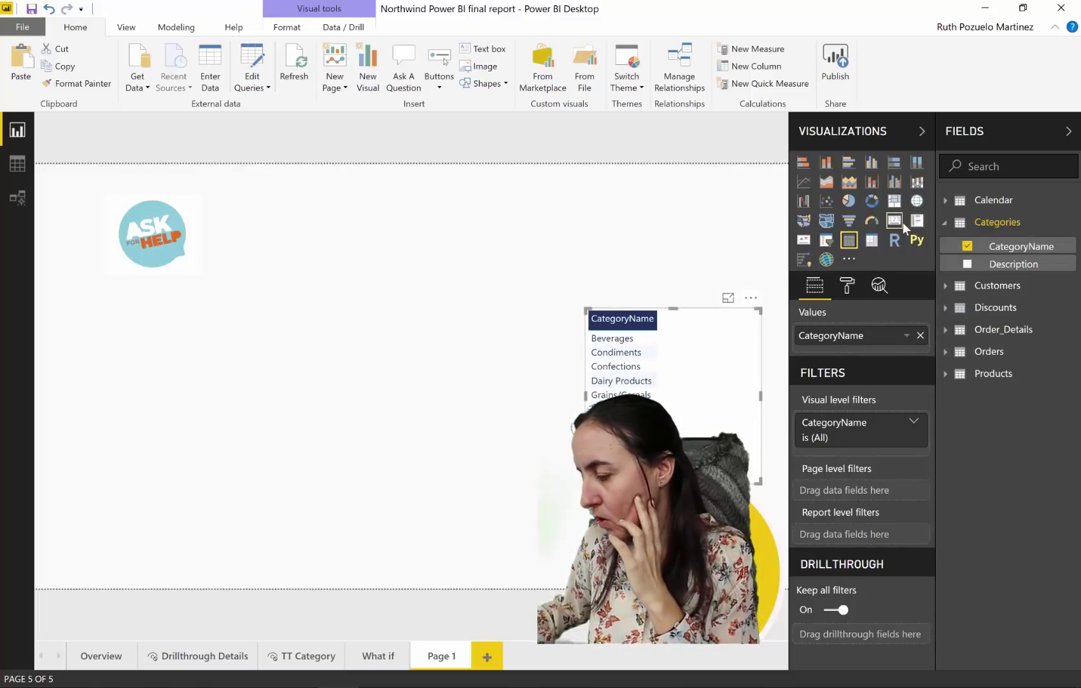
{"action": "left_click", "coordinate": [957, 332]}
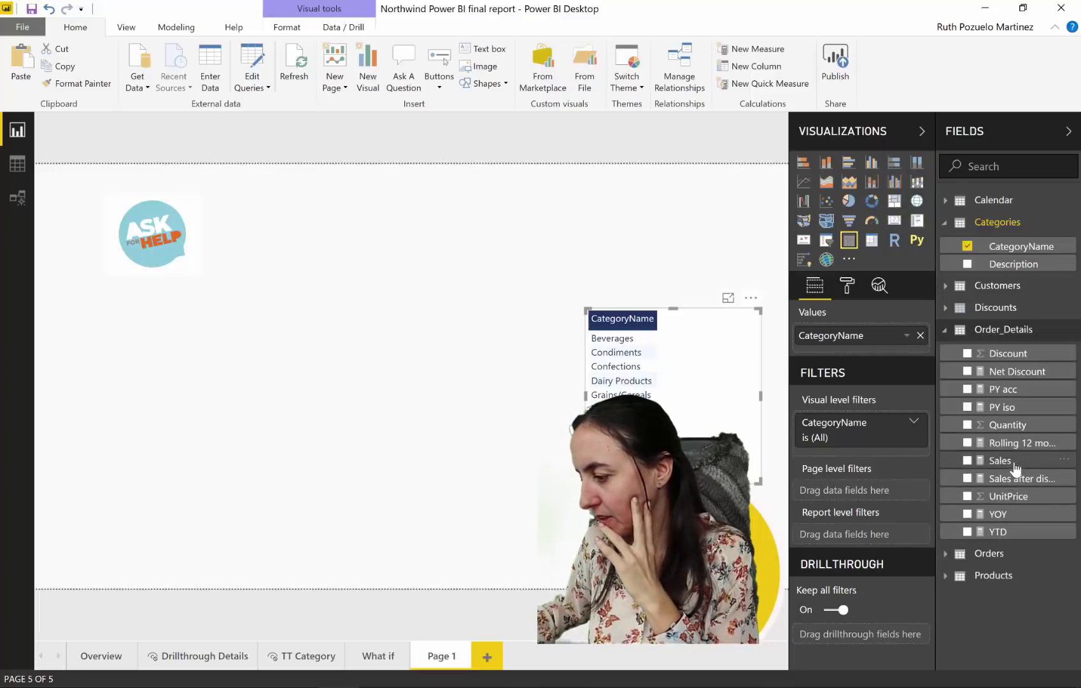
{"action": "left_click_drag", "start_coordinate": [1000, 459], "coordinate": [742, 401]}
{"action": "left_click", "coordinate": [917, 201]}
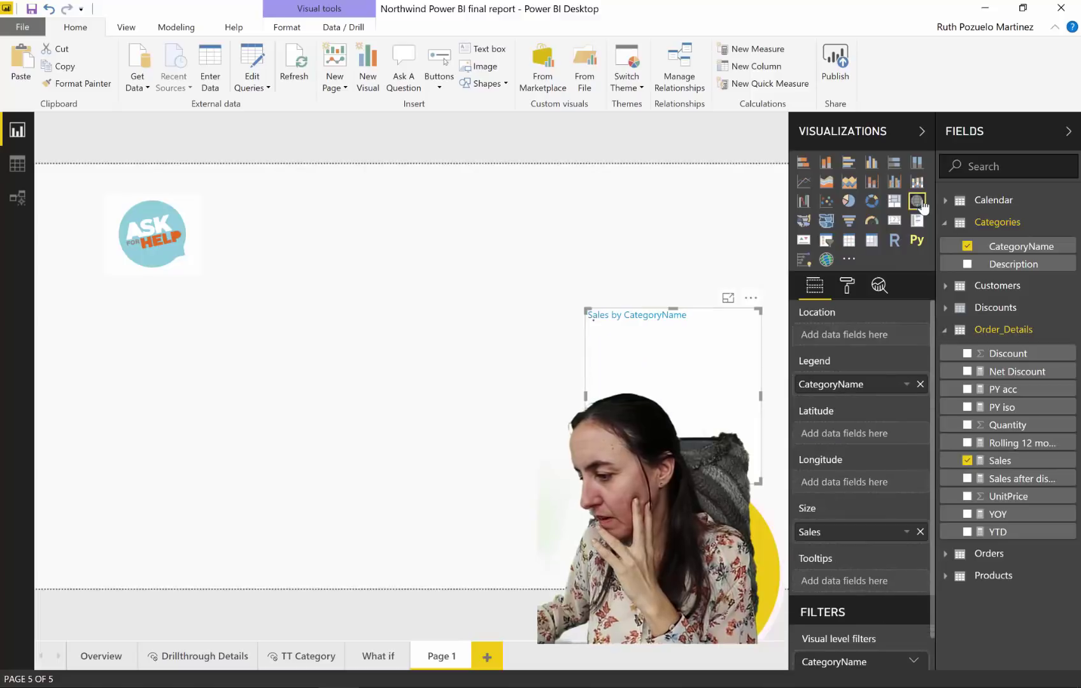
{"action": "left_click_drag", "start_coordinate": [651, 324], "coordinate": [456, 238]}
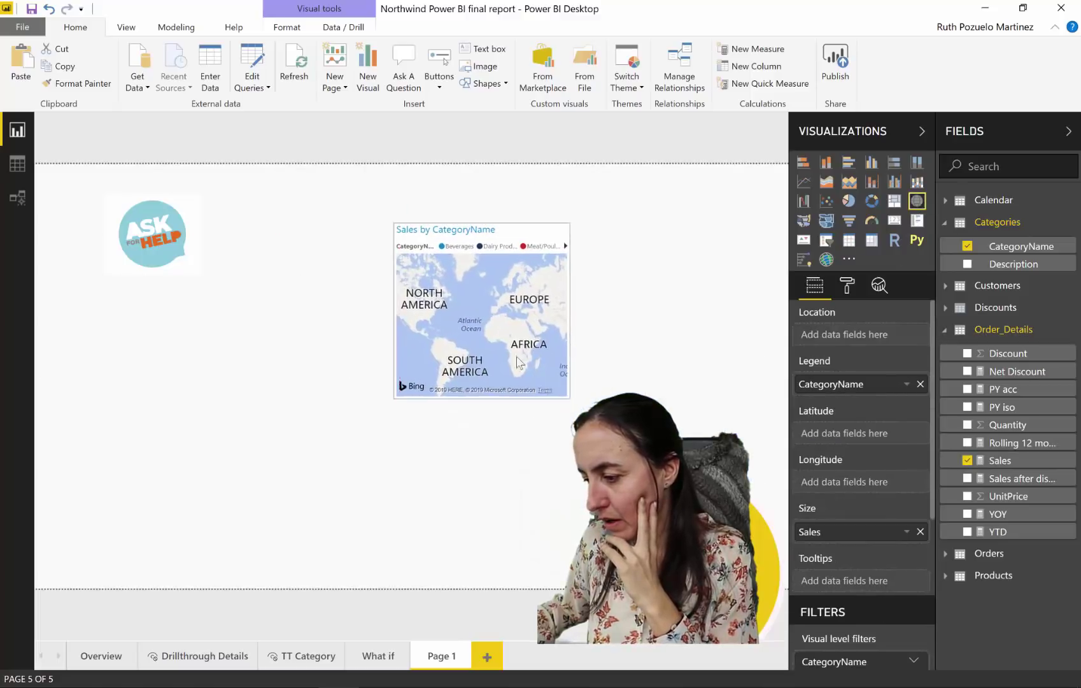
{"action": "left_click_drag", "start_coordinate": [584, 404], "coordinate": [715, 439]}
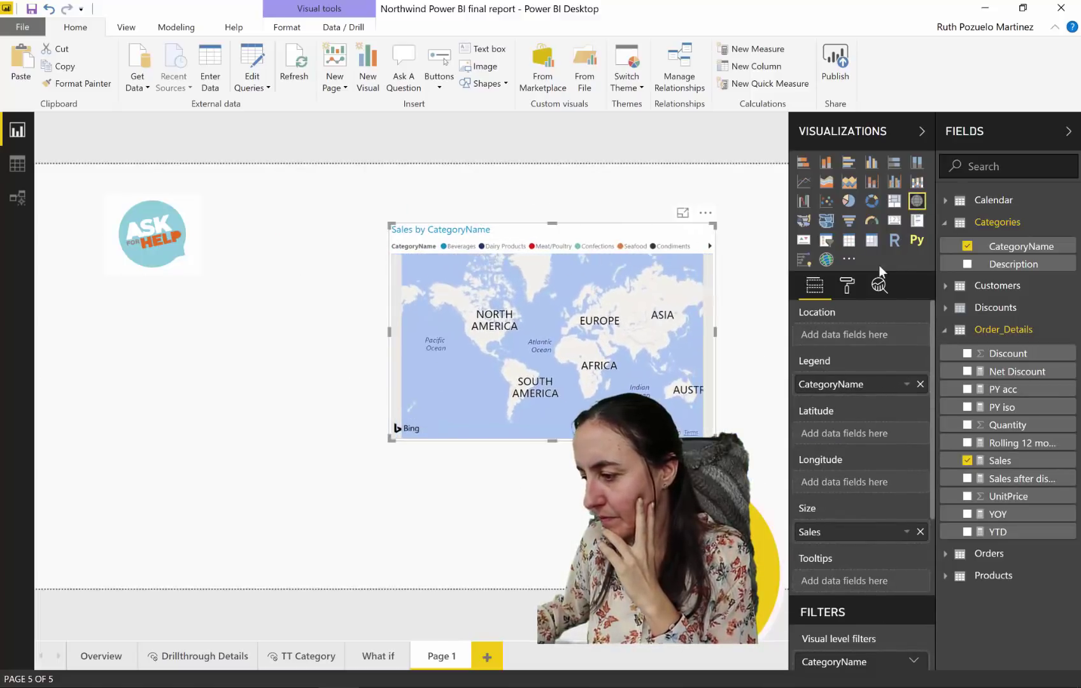
Put the Customers table's Country into the map's Location well.
{"action": "left_click", "coordinate": [853, 285]}
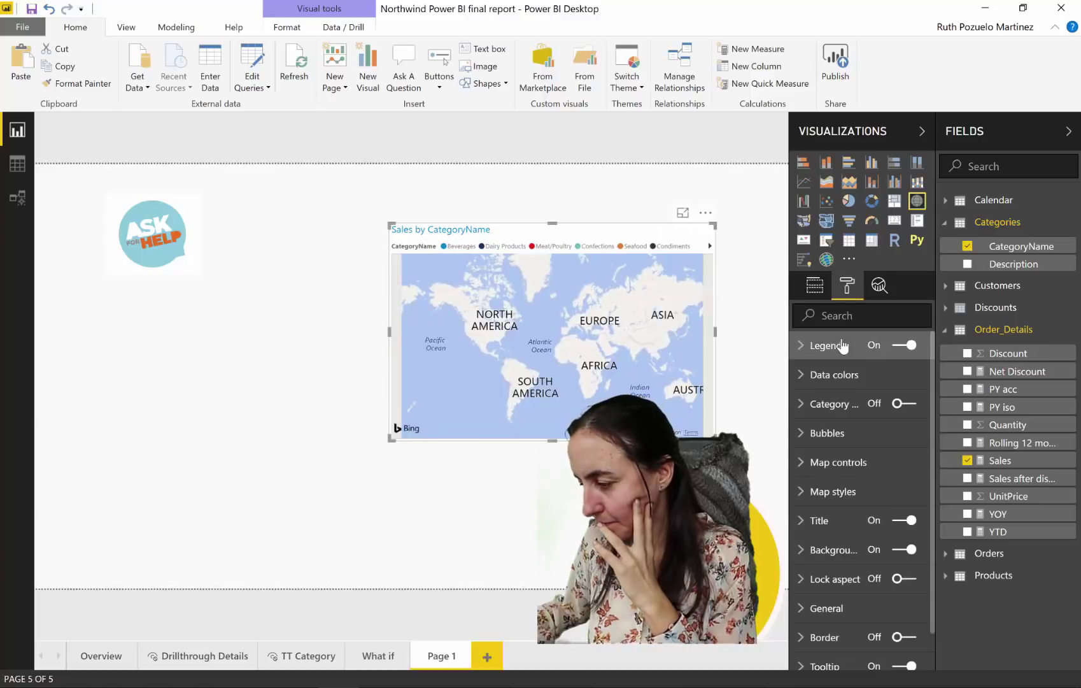
{"action": "left_click", "coordinate": [818, 287]}
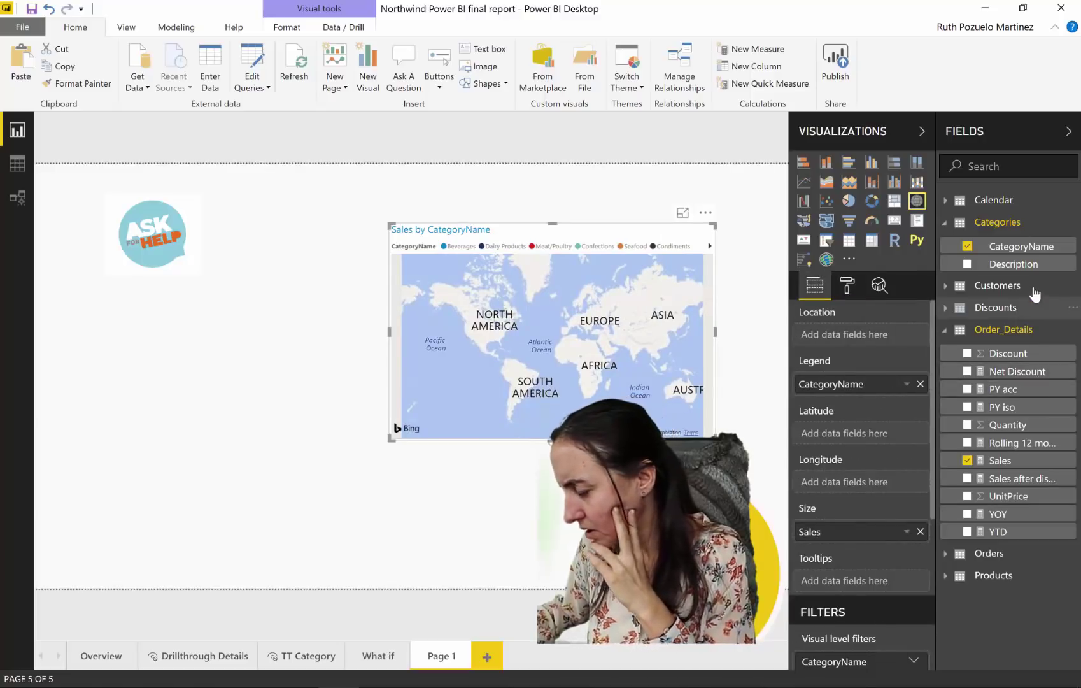
{"action": "left_click", "coordinate": [1002, 285]}
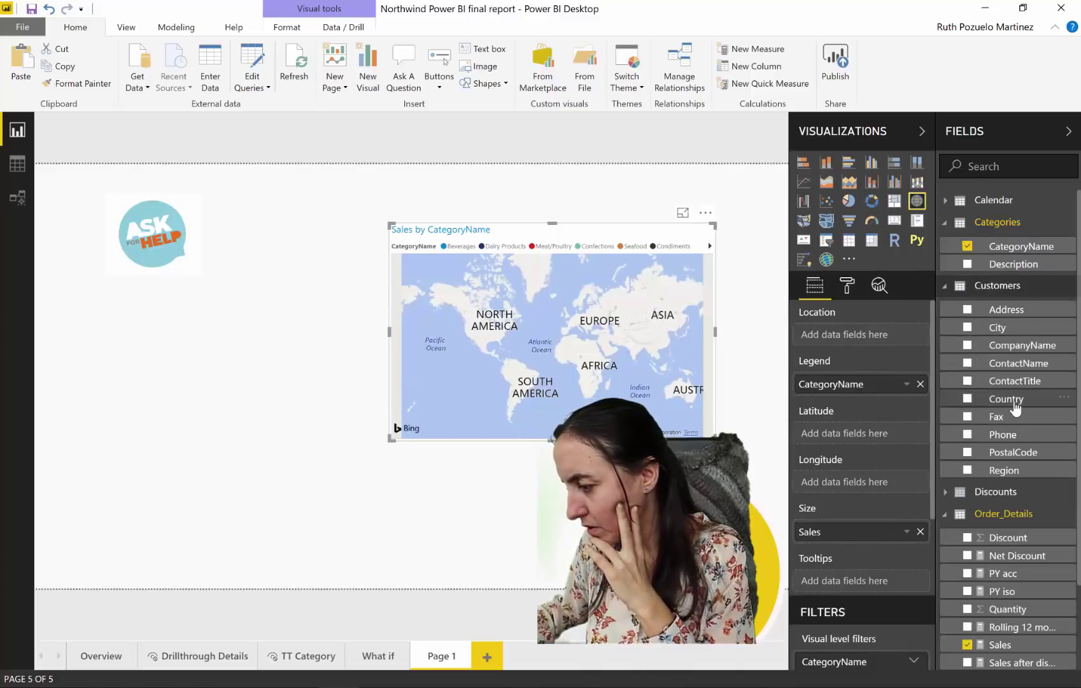
{"action": "left_click_drag", "start_coordinate": [869, 329], "coordinate": [869, 329]}
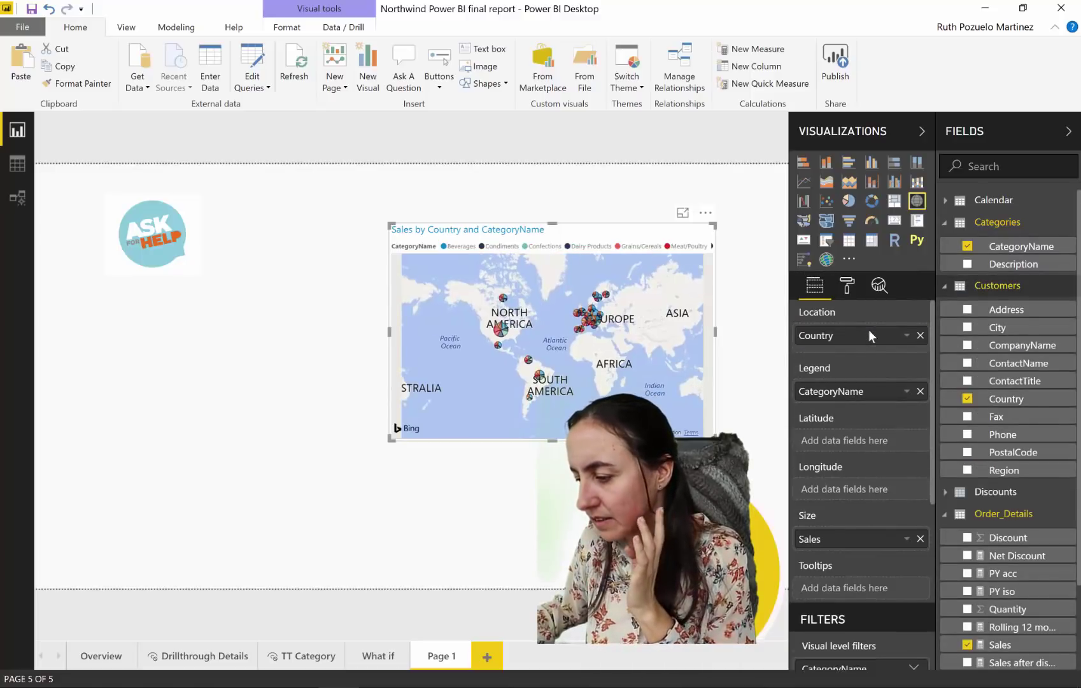
Remove CategoryName from the map's legend.
{"action": "left_click", "coordinate": [847, 286]}
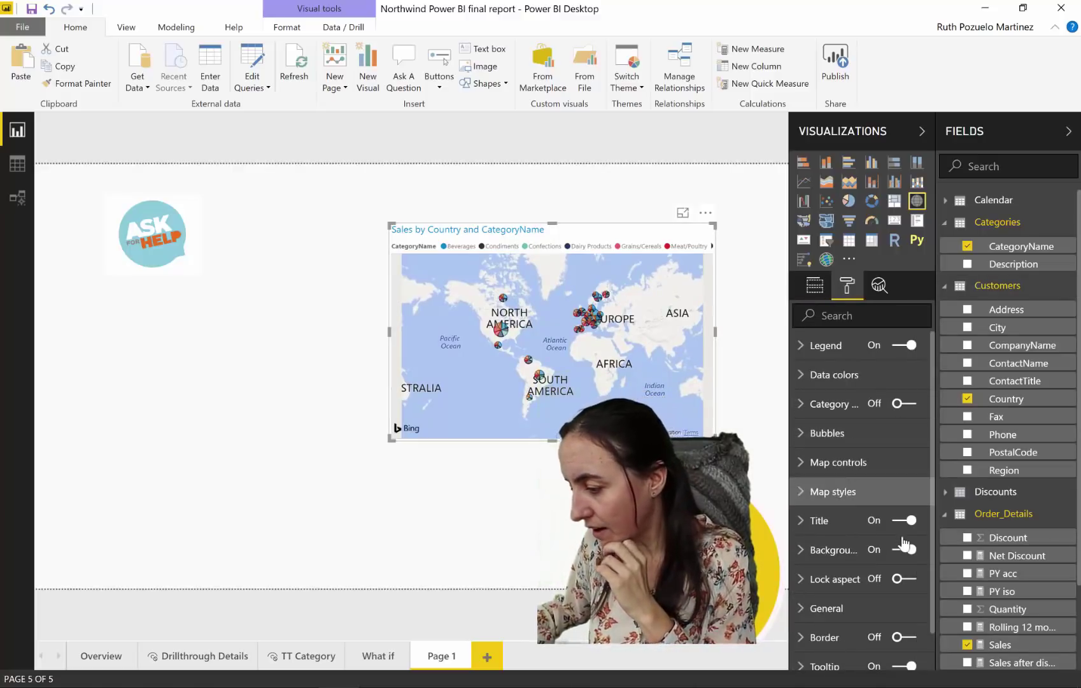
{"action": "left_click", "coordinate": [870, 490]}
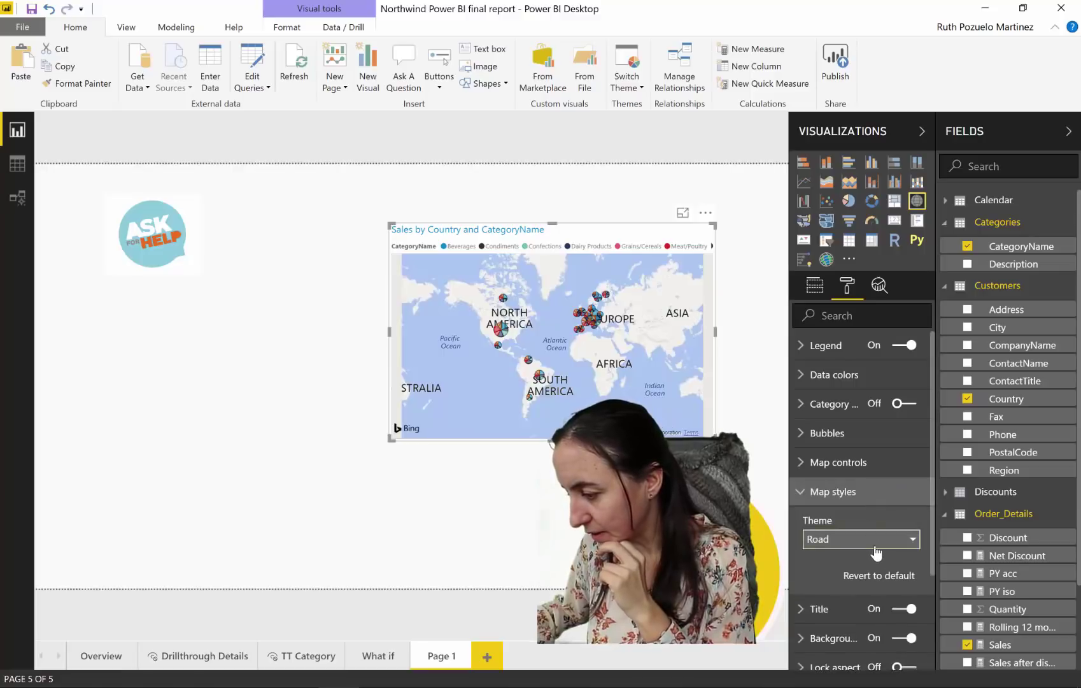
{"action": "left_click", "coordinate": [853, 463]}
{"action": "left_click", "coordinate": [856, 466]}
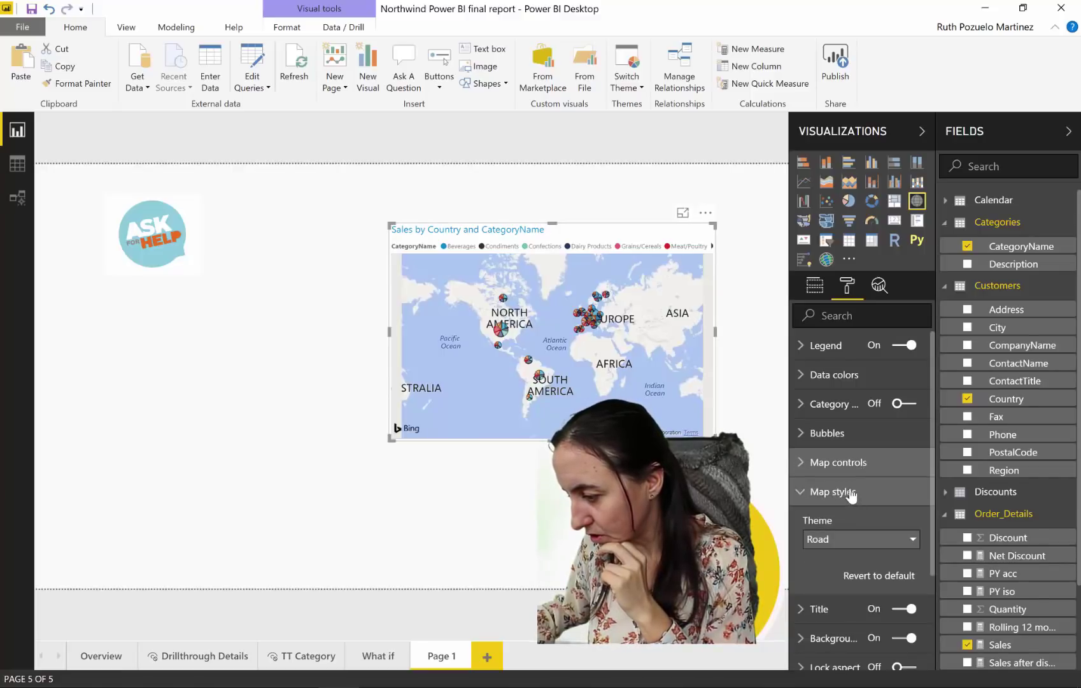
{"action": "left_click", "coordinate": [851, 491]}
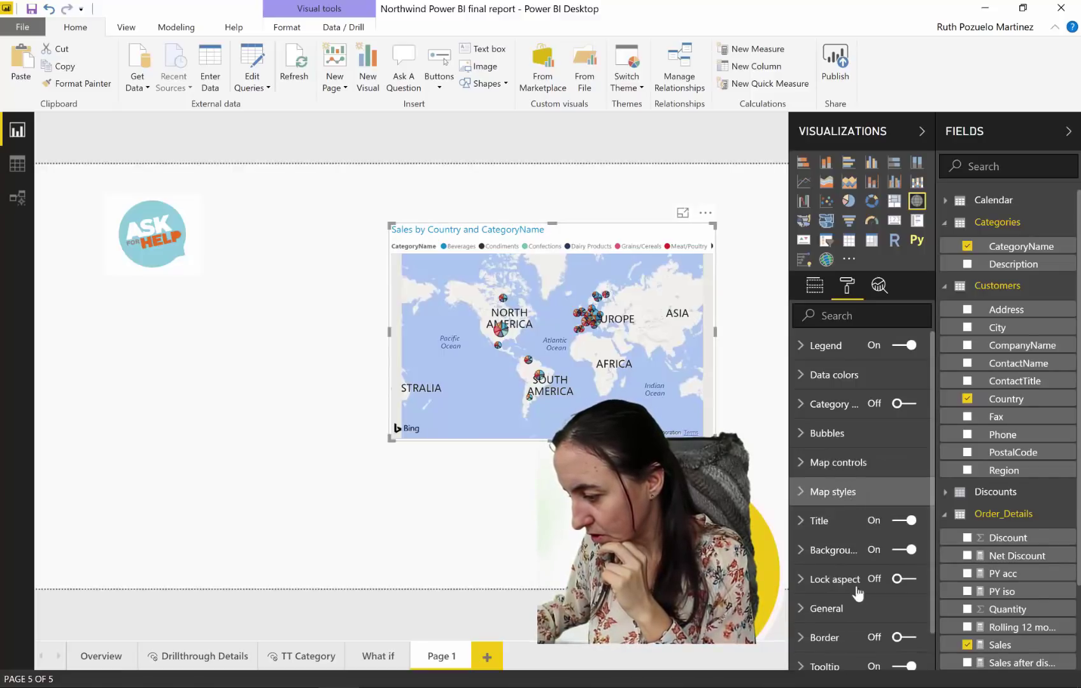
{"action": "left_click", "coordinate": [813, 287]}
{"action": "left_click", "coordinate": [918, 391]}
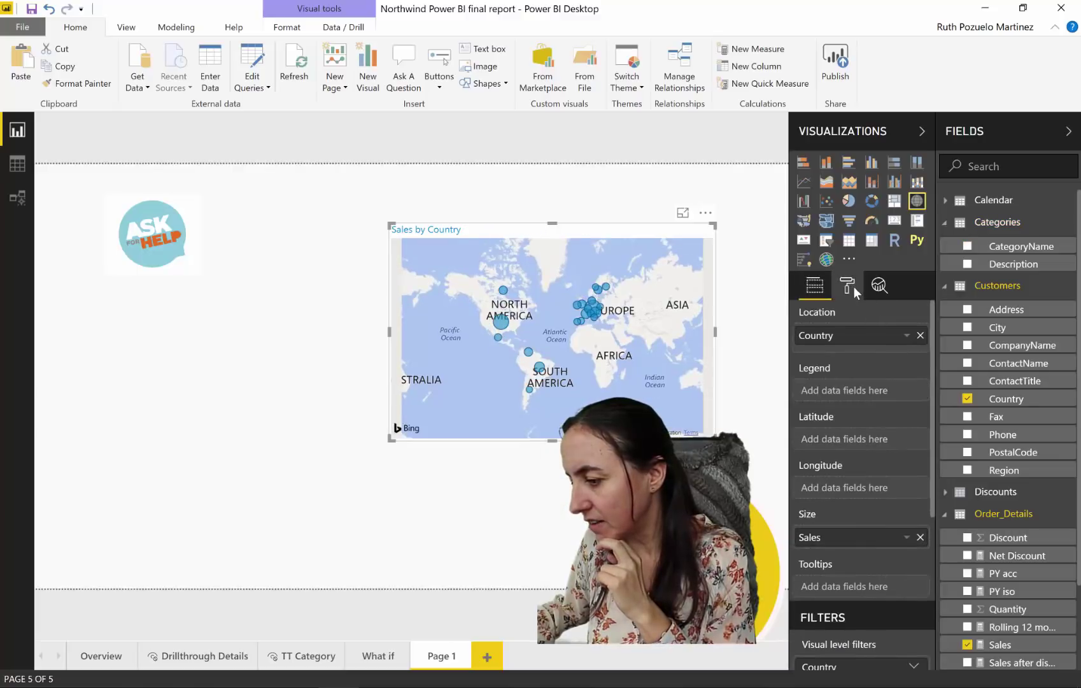
Turn on the heat map and set its radius to 20.
{"action": "left_click", "coordinate": [849, 286]}
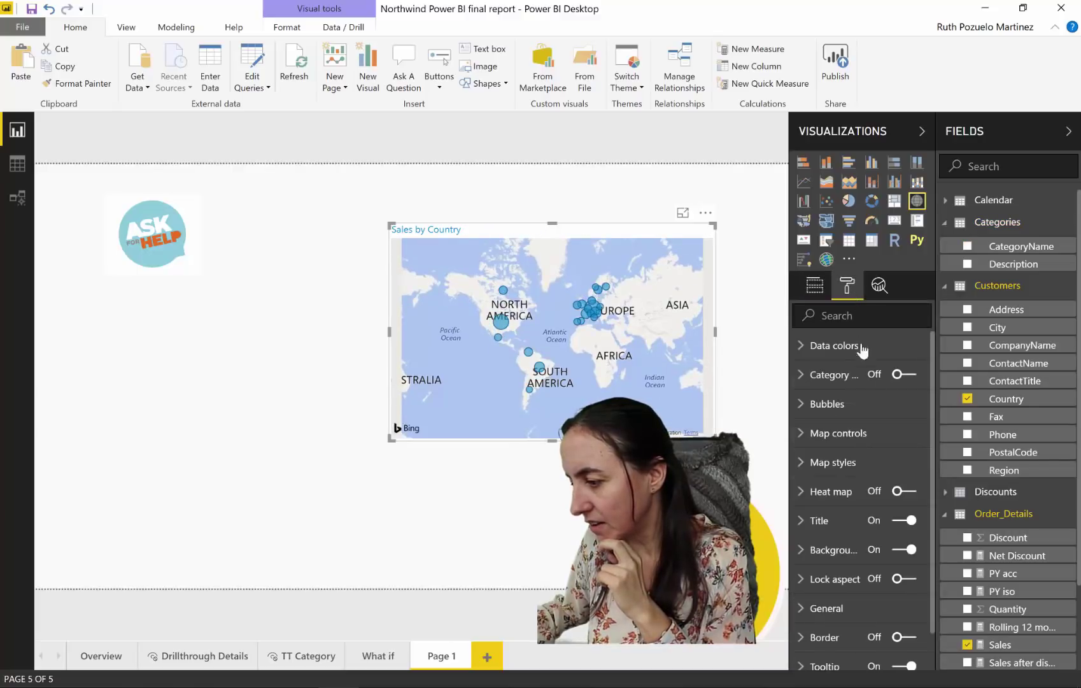
{"action": "left_click", "coordinate": [905, 493]}
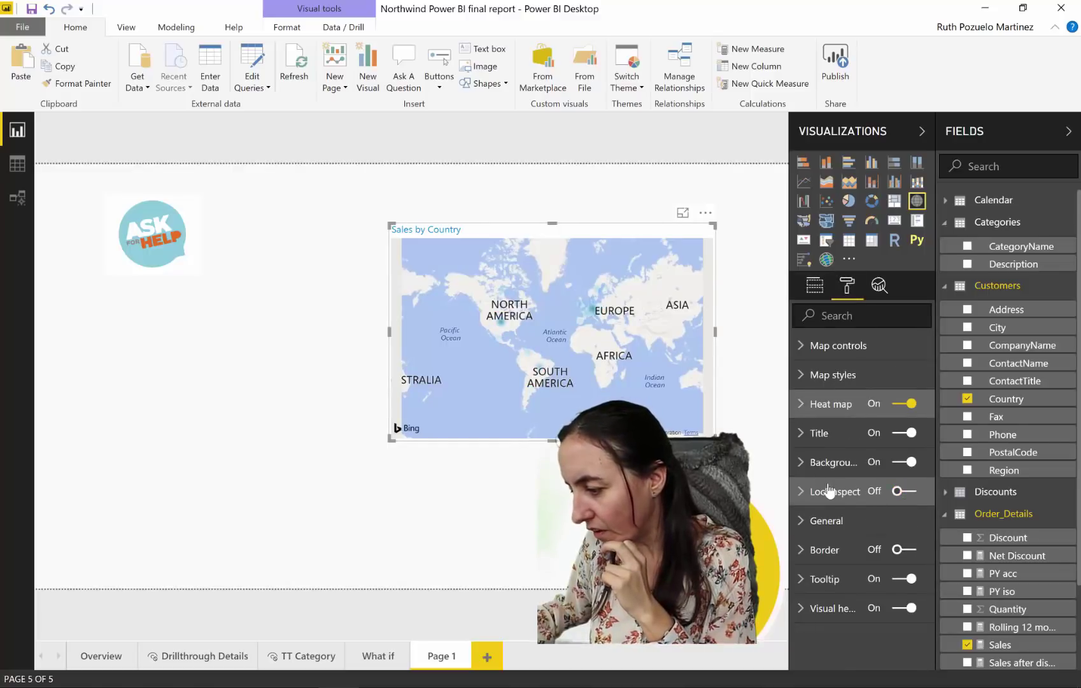
{"action": "scroll", "coordinate": [586, 333], "scroll_direction": "up", "scroll_amount": 3}
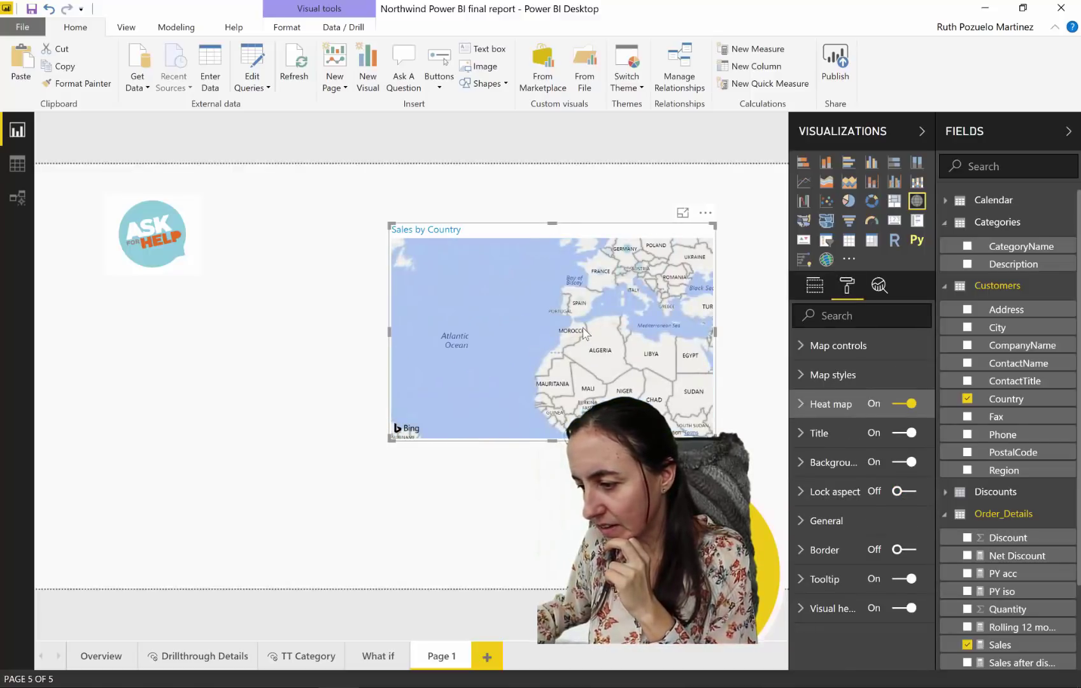
{"action": "scroll", "coordinate": [586, 333], "scroll_direction": "down", "scroll_amount": 3}
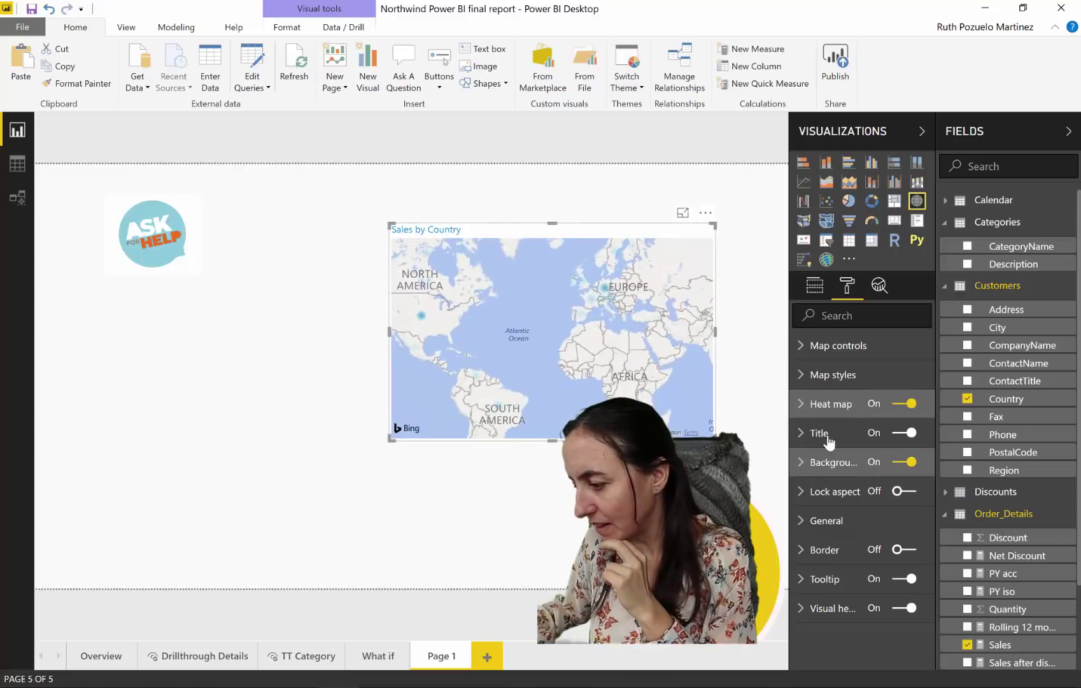
{"action": "left_click", "coordinate": [828, 404]}
{"action": "double_click", "coordinate": [869, 447]}
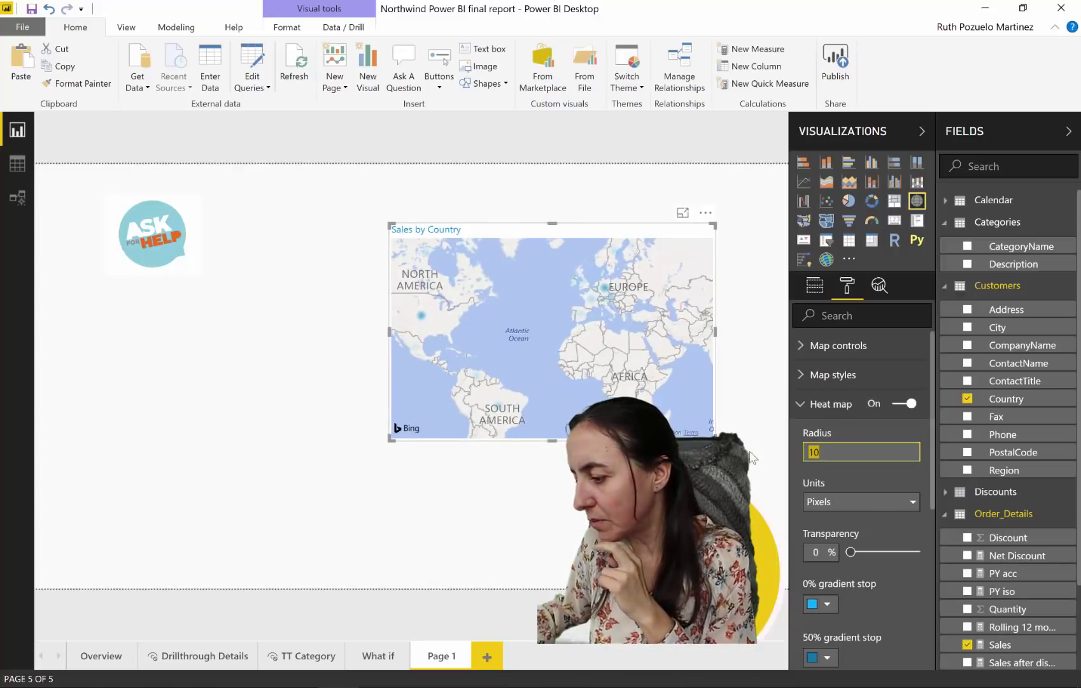
{"action": "type", "text": "20"}
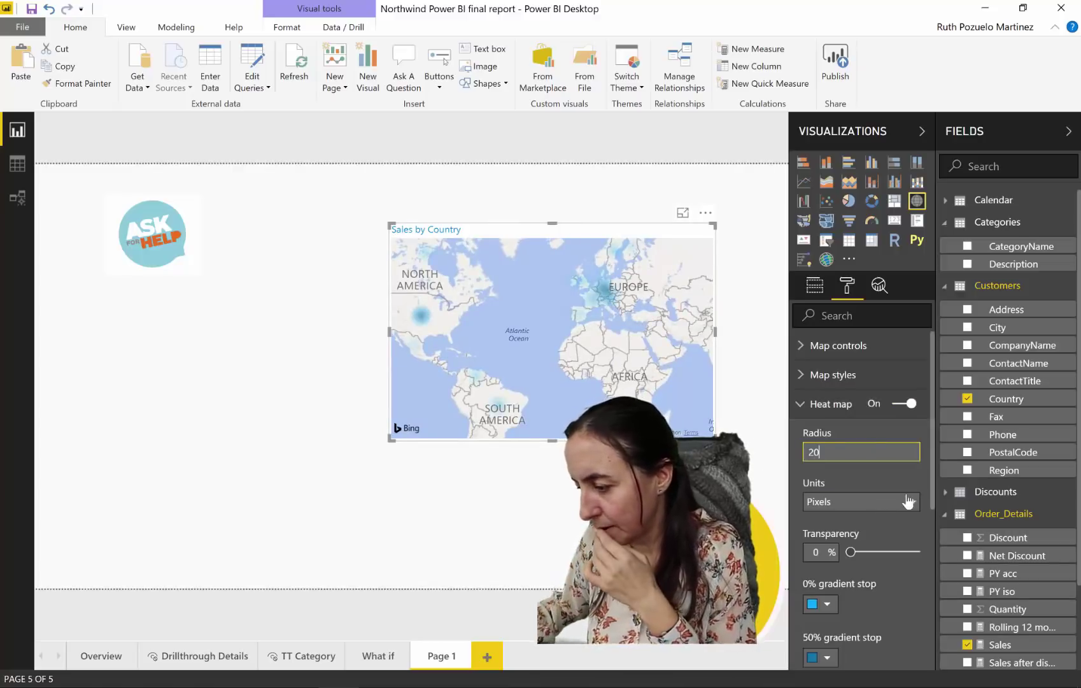
{"action": "left_click", "coordinate": [889, 521]}
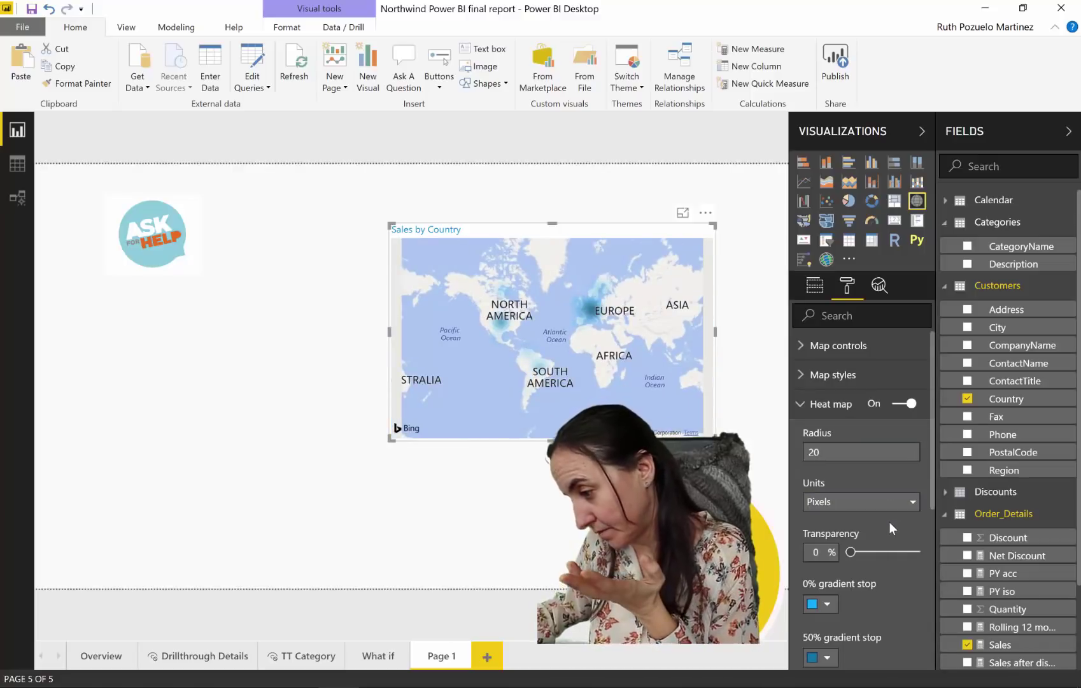
{"action": "scroll", "coordinate": [885, 531], "scroll_direction": "down", "scroll_amount": 2}
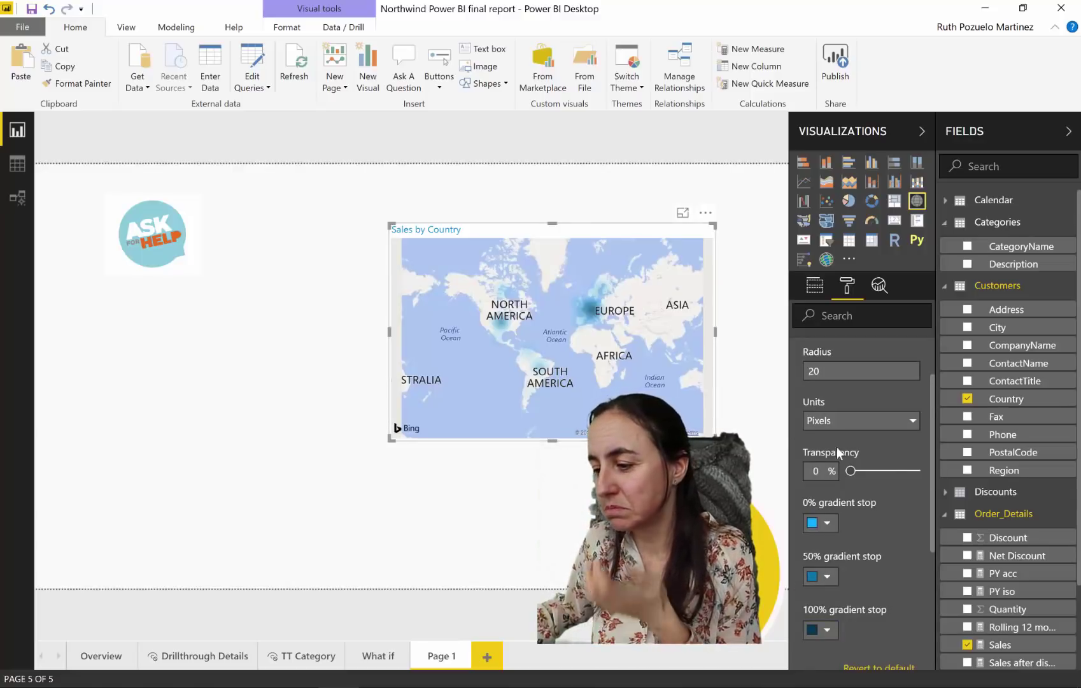
{"action": "scroll", "coordinate": [831, 413], "scroll_direction": "up", "scroll_amount": 2}
{"action": "left_click", "coordinate": [829, 407]}
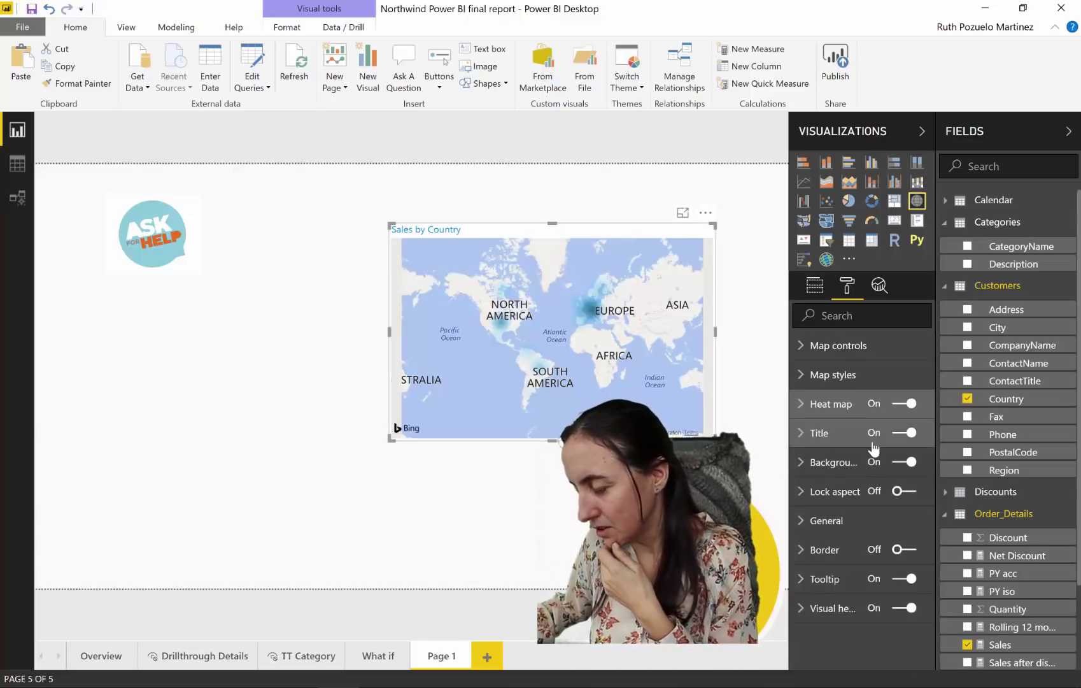
Set the map theme to Grayscale after briefly trying Dark.
{"action": "left_click", "coordinate": [836, 435]}
{"action": "left_click", "coordinate": [834, 374]}
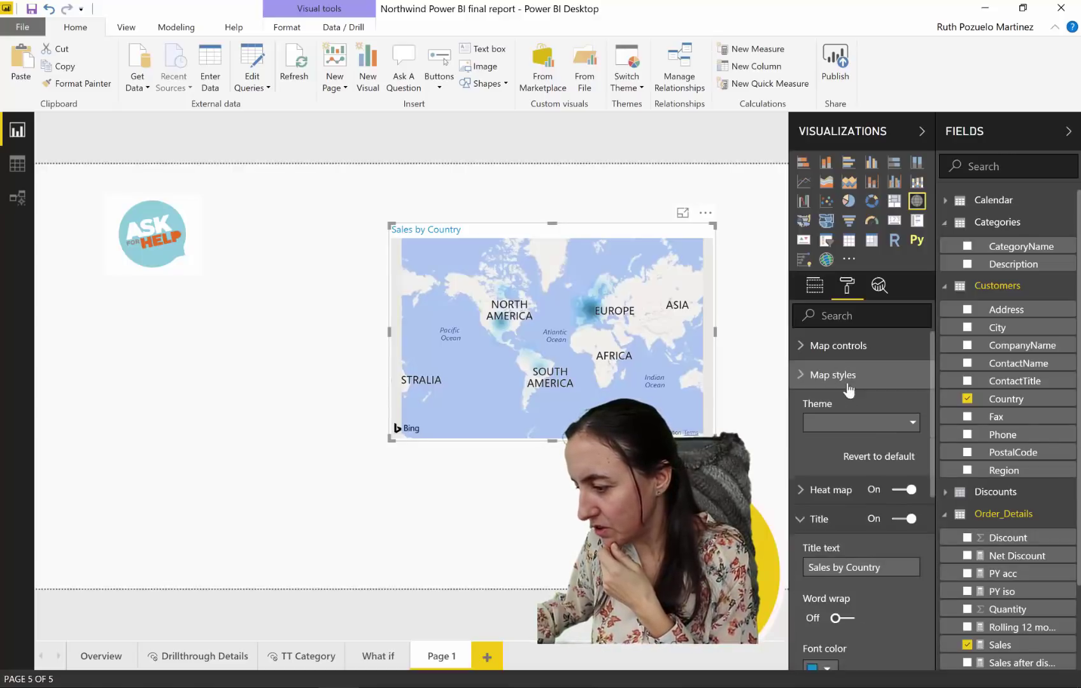
{"action": "left_click", "coordinate": [853, 421]}
{"action": "left_click", "coordinate": [858, 459]}
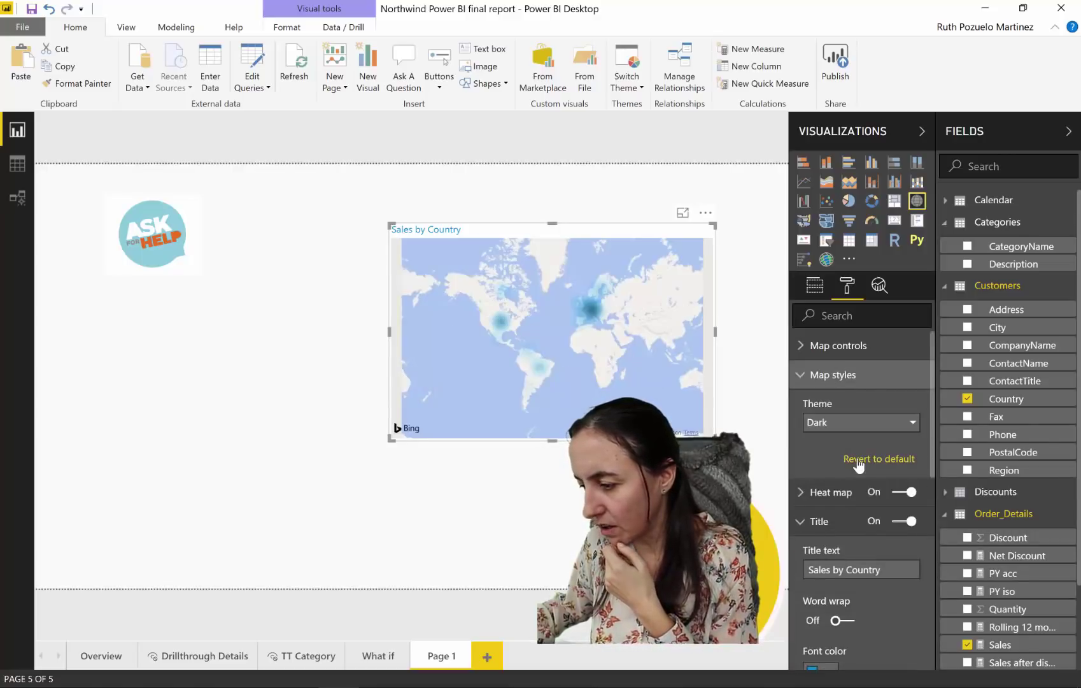
{"action": "left_click", "coordinate": [856, 422]}
{"action": "left_click", "coordinate": [855, 495]}
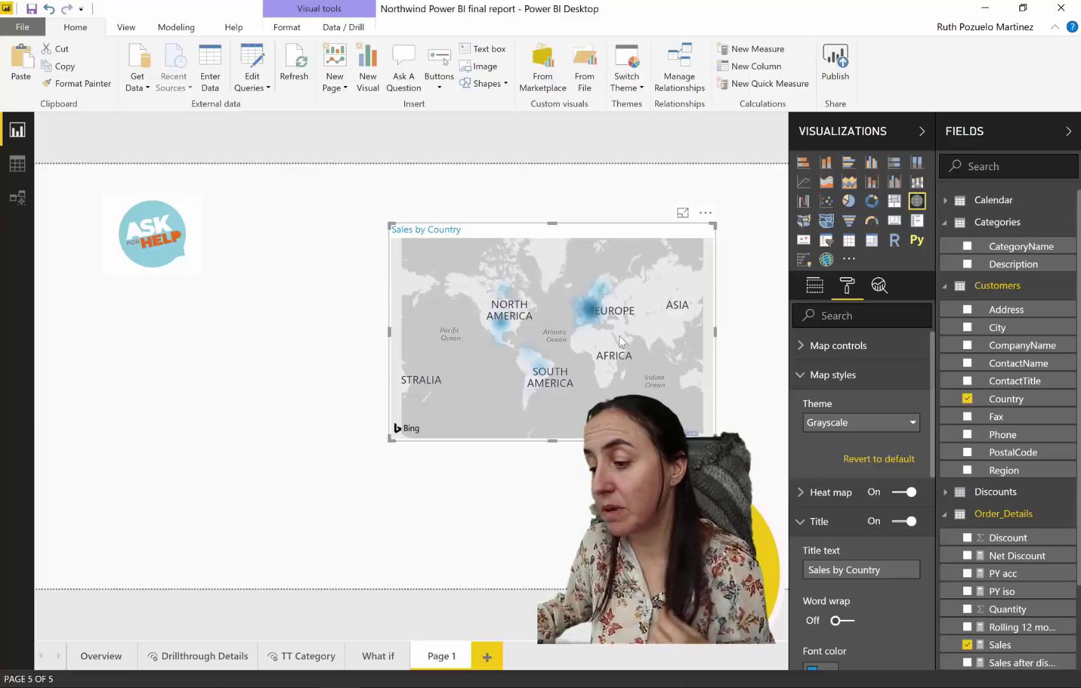
{"action": "scroll", "coordinate": [638, 340], "scroll_direction": "up", "scroll_amount": 1}
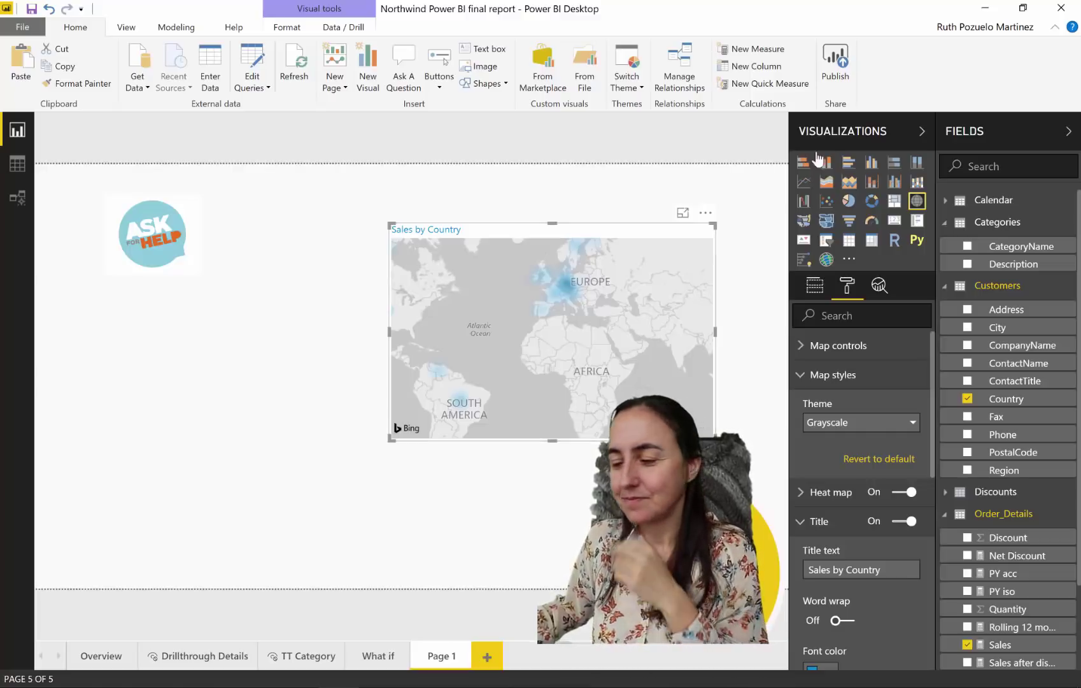
Tick 'Enable the updated filter pane' in the current file's report settings.
{"action": "left_click", "coordinate": [22, 27]}
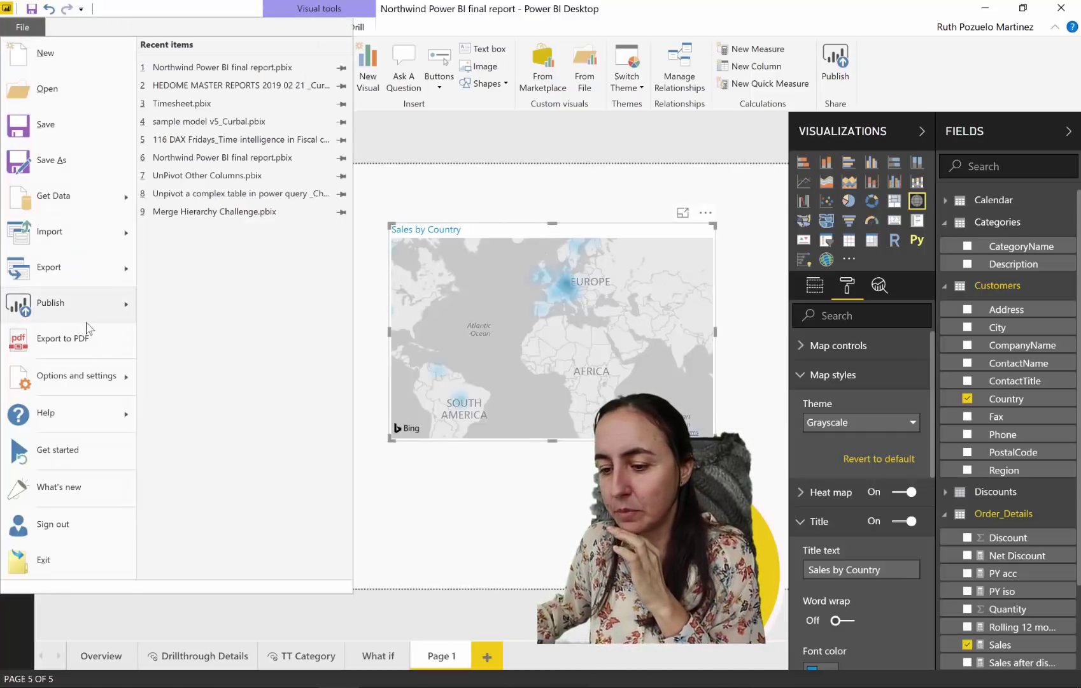
{"action": "mouse_move", "coordinate": [64, 375]}
{"action": "key", "text": "Escape"}
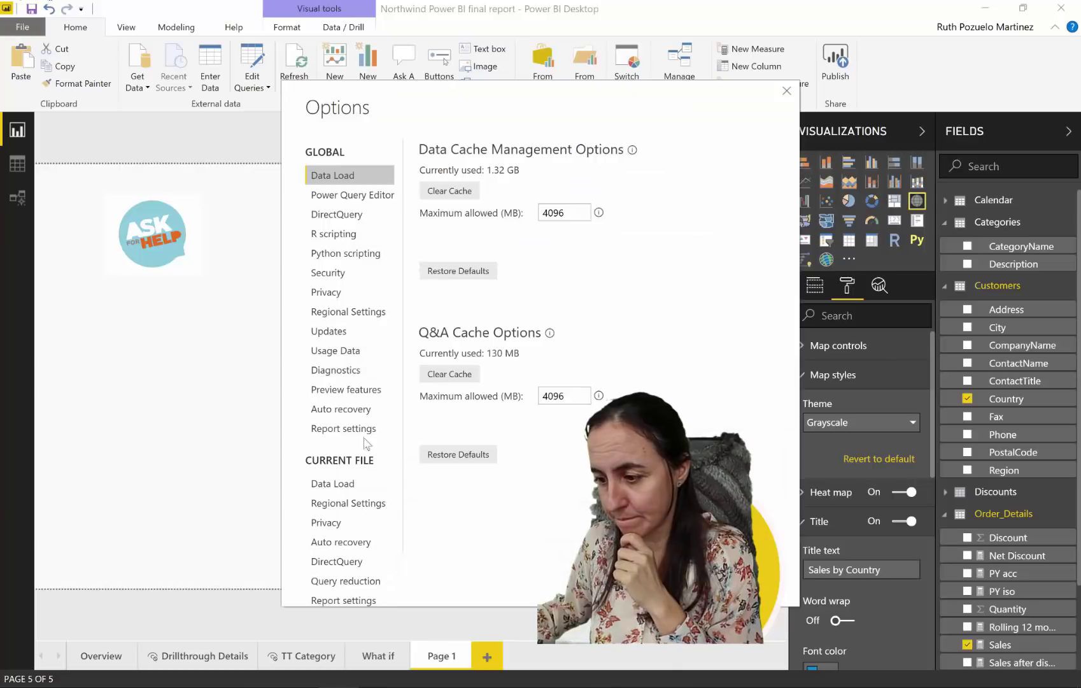
{"action": "left_click", "coordinate": [373, 600]}
{"action": "left_click", "coordinate": [479, 448]}
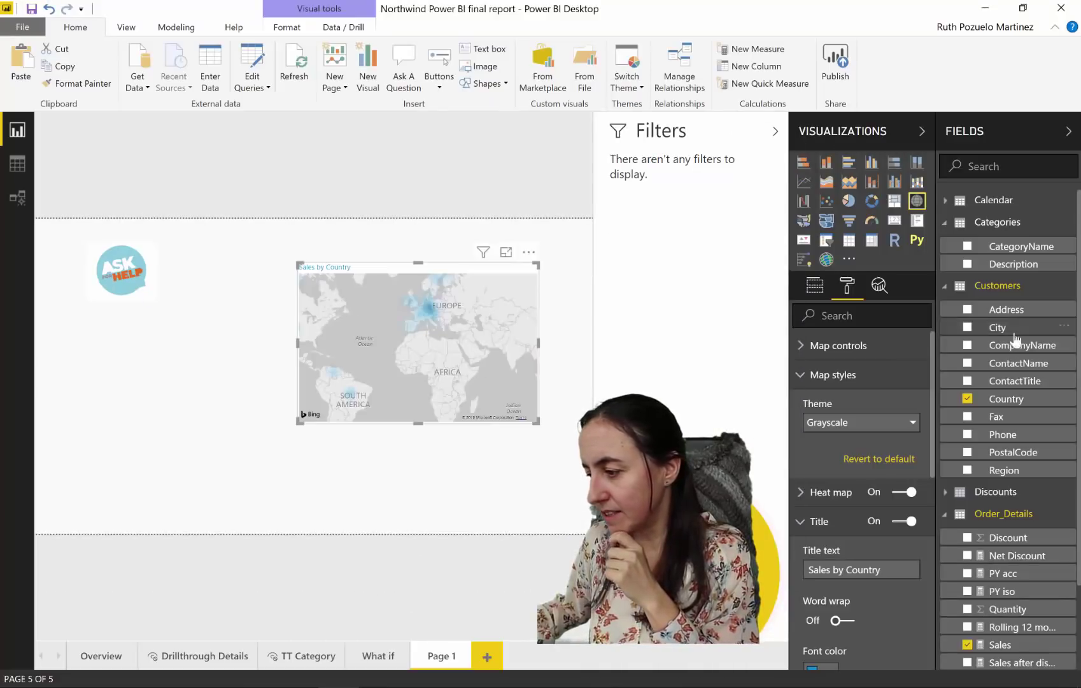
Add a Country map and a page-level Country filter, testing Austria then clearing to (All).
{"action": "left_click_drag", "start_coordinate": [1006, 399], "coordinate": [704, 369]}
{"action": "left_click", "coordinate": [806, 285]}
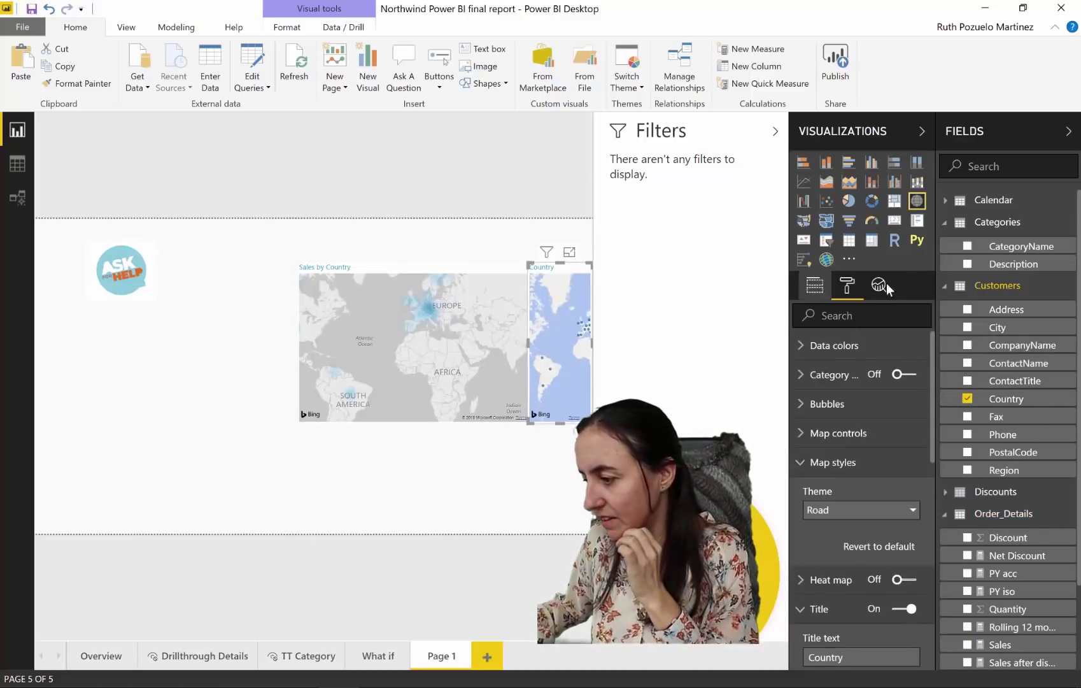
{"action": "left_click_drag", "start_coordinate": [1028, 403], "coordinate": [859, 519]}
{"action": "scroll", "coordinate": [884, 467], "scroll_direction": "down", "scroll_amount": 3}
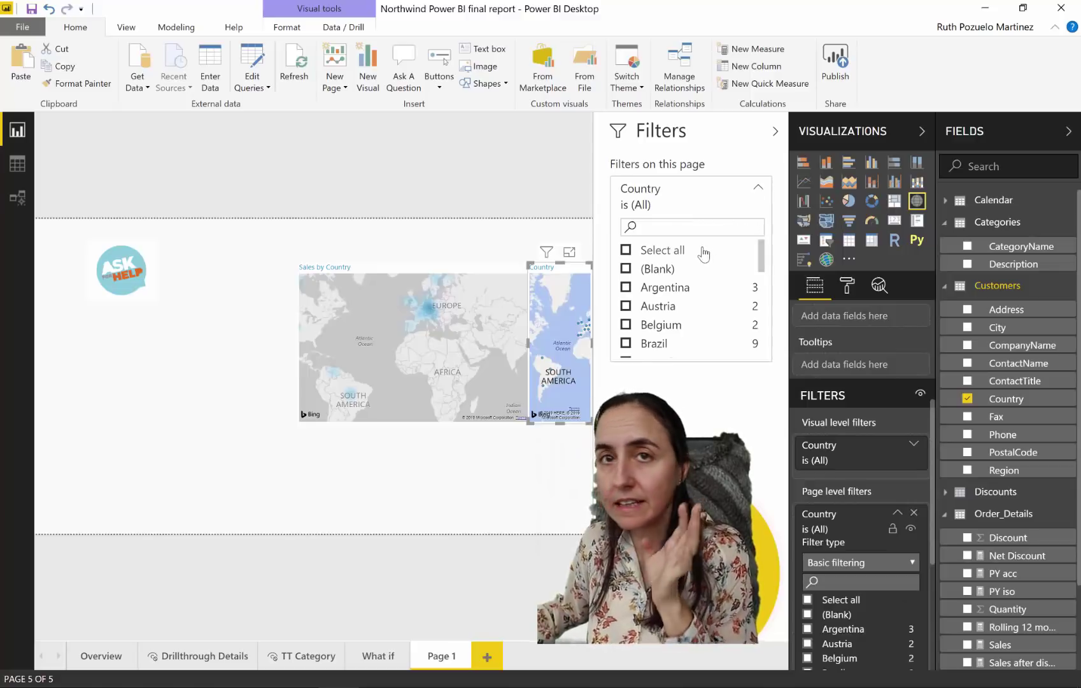
{"action": "left_click", "coordinate": [655, 305]}
{"action": "left_click", "coordinate": [756, 204]}
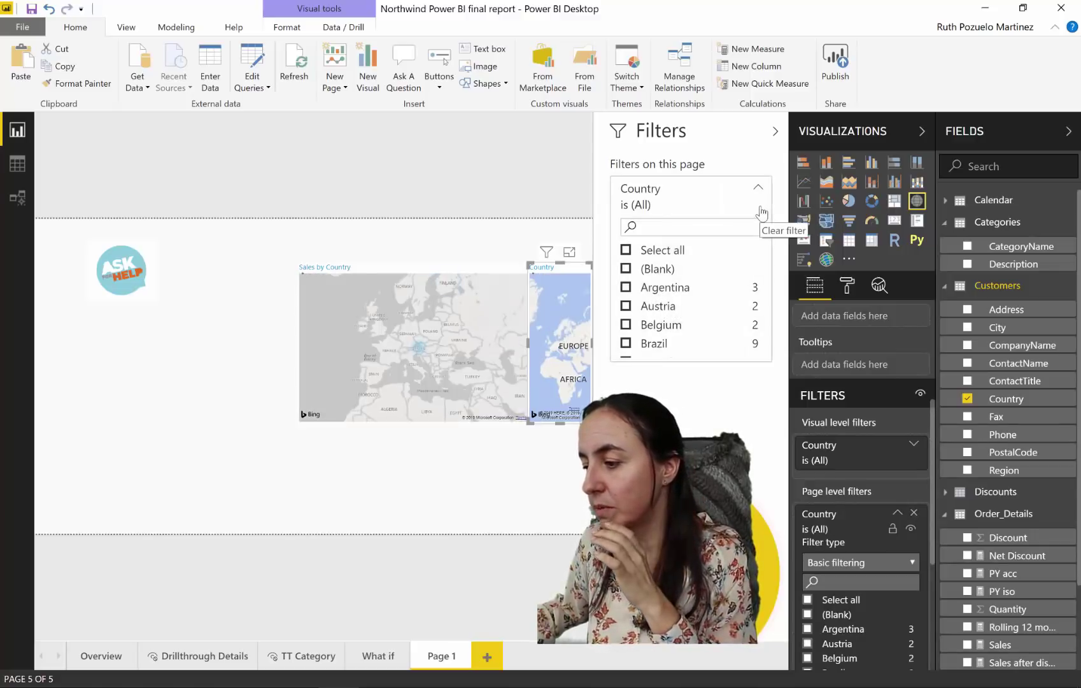